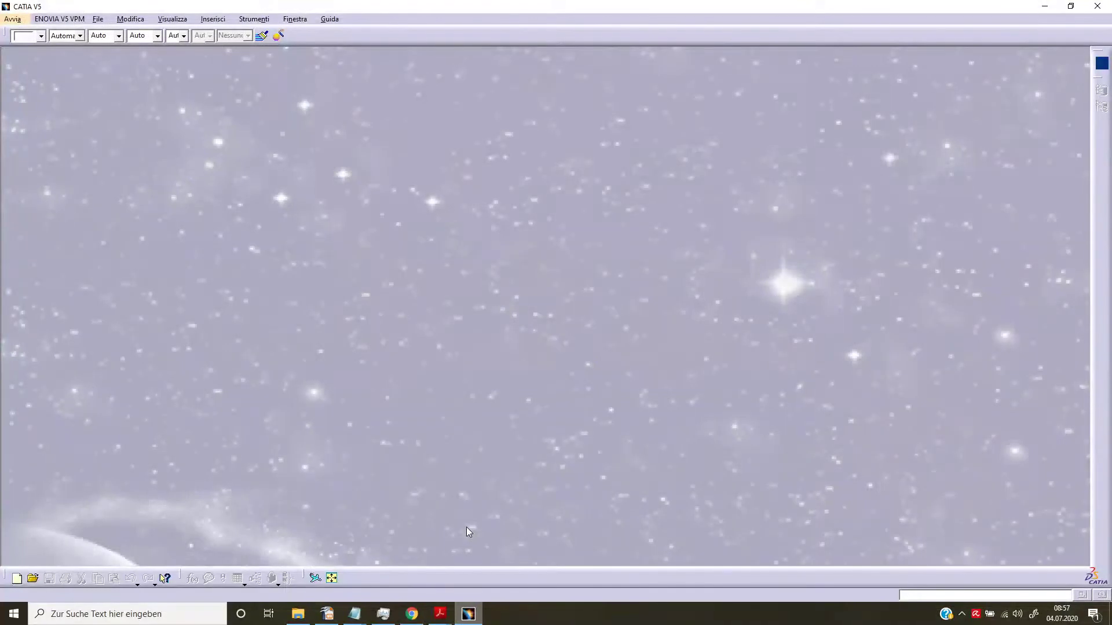
Create a new Part Design part named ponticello
{"action": "left_click", "coordinate": [18, 22]}
{"action": "mouse_move", "coordinate": [44, 47]}
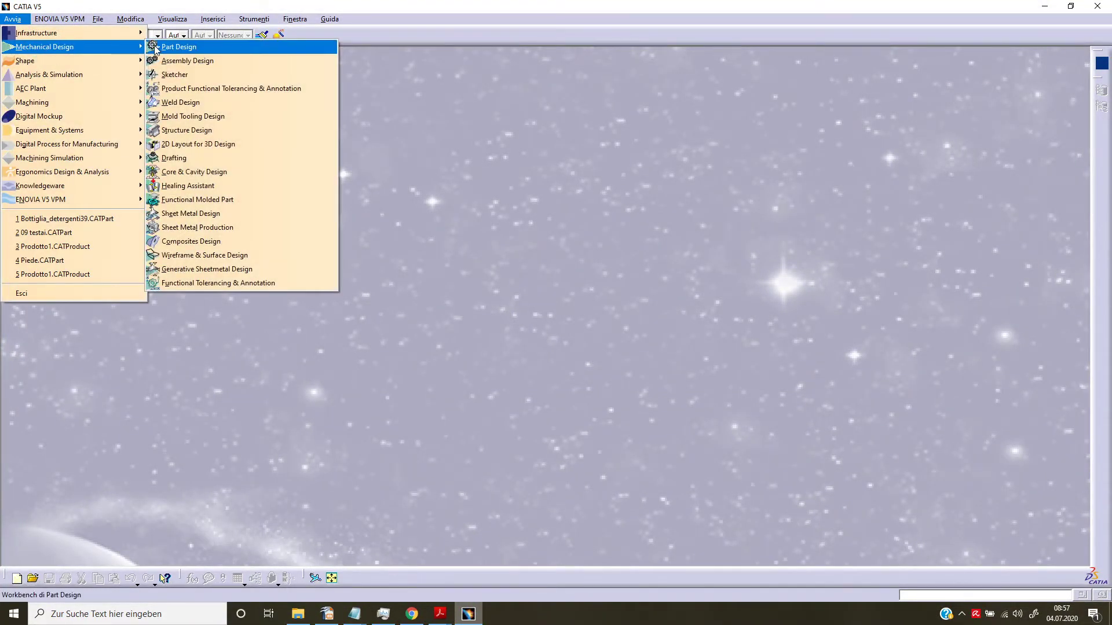
{"action": "left_click", "coordinate": [177, 47]}
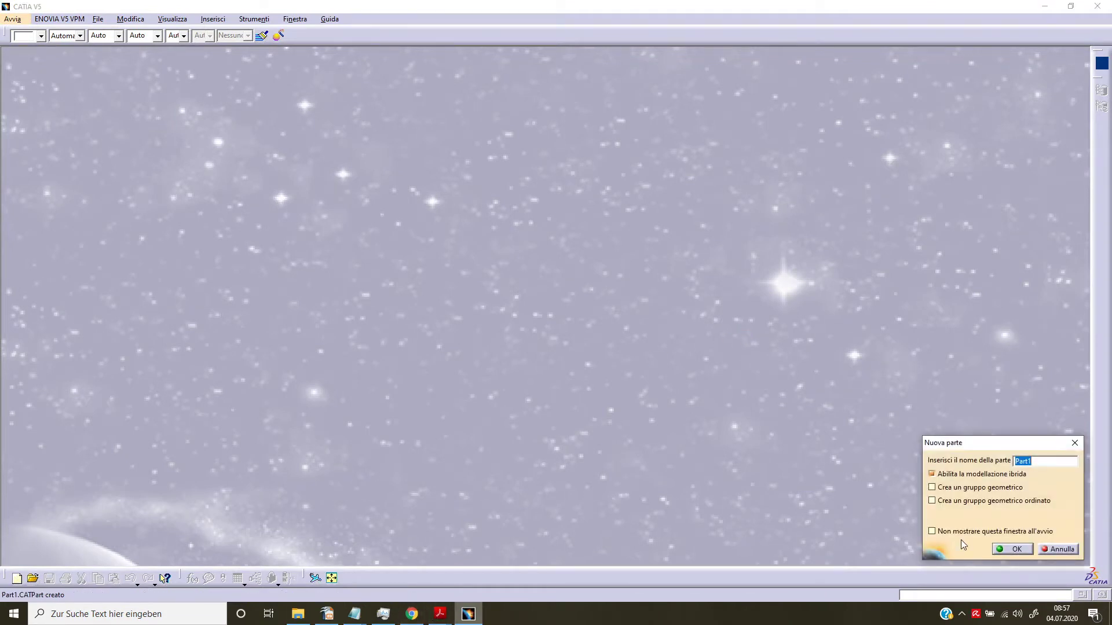
{"action": "type", "text": "ponticello"}
{"action": "left_click", "coordinate": [1014, 549]}
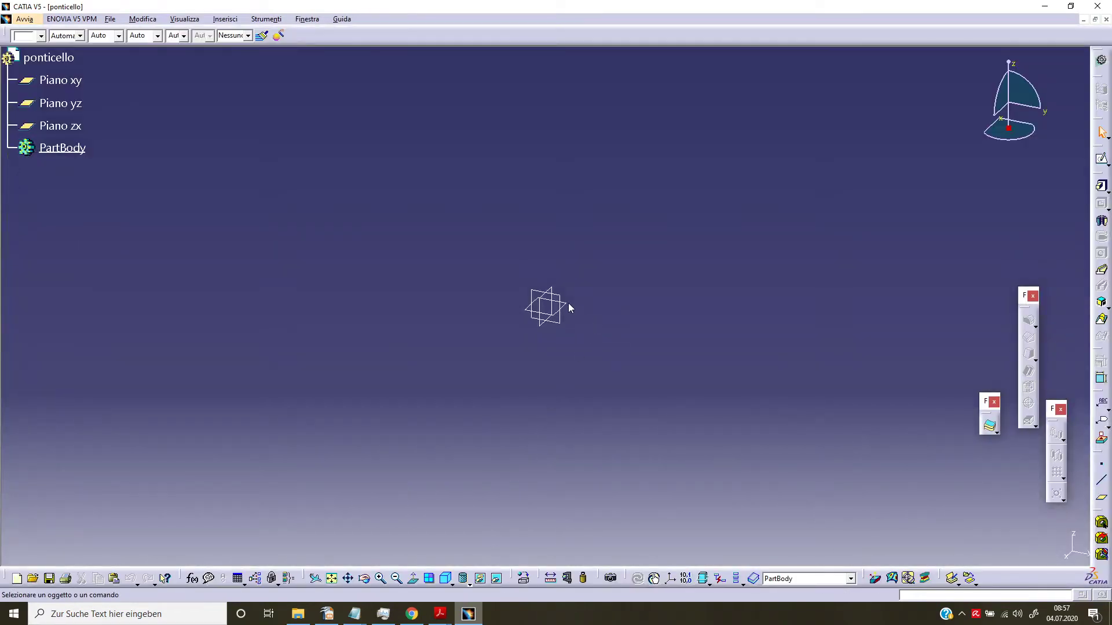
Draw a circle centred on the origin in a new sketch on Piano xy
{"action": "left_click", "coordinate": [566, 304]}
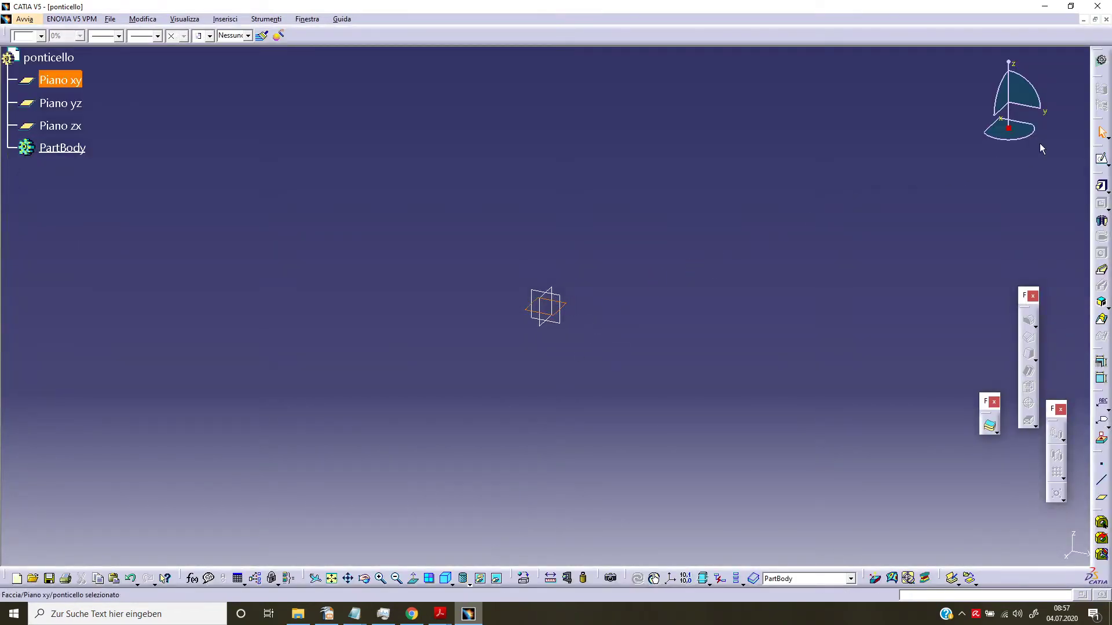
{"action": "left_click", "coordinate": [1101, 158]}
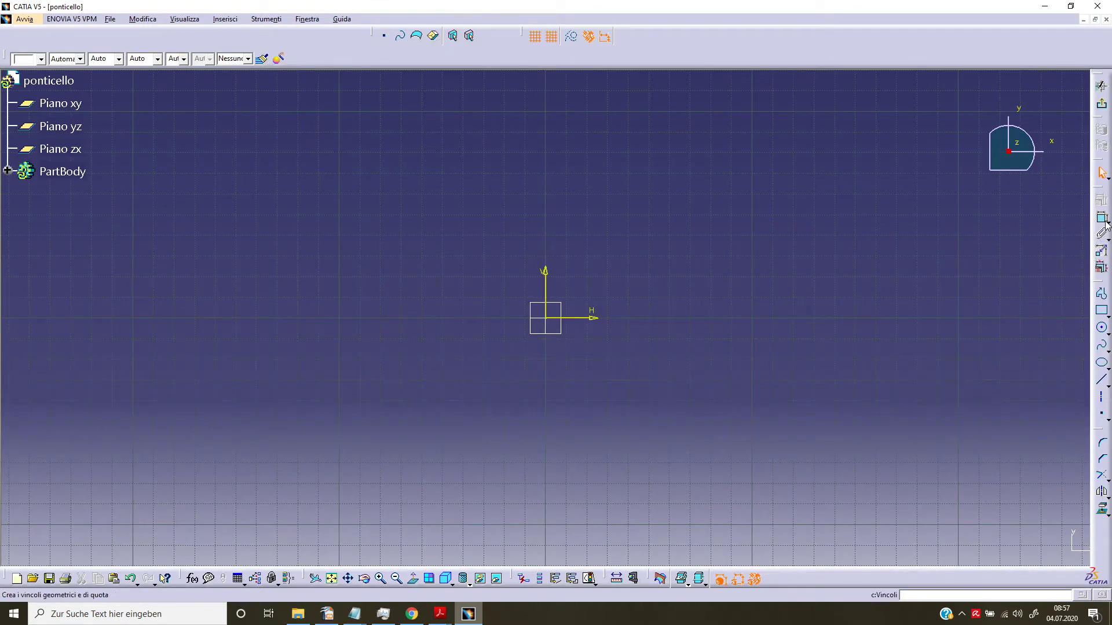
{"action": "left_click", "coordinate": [1102, 329]}
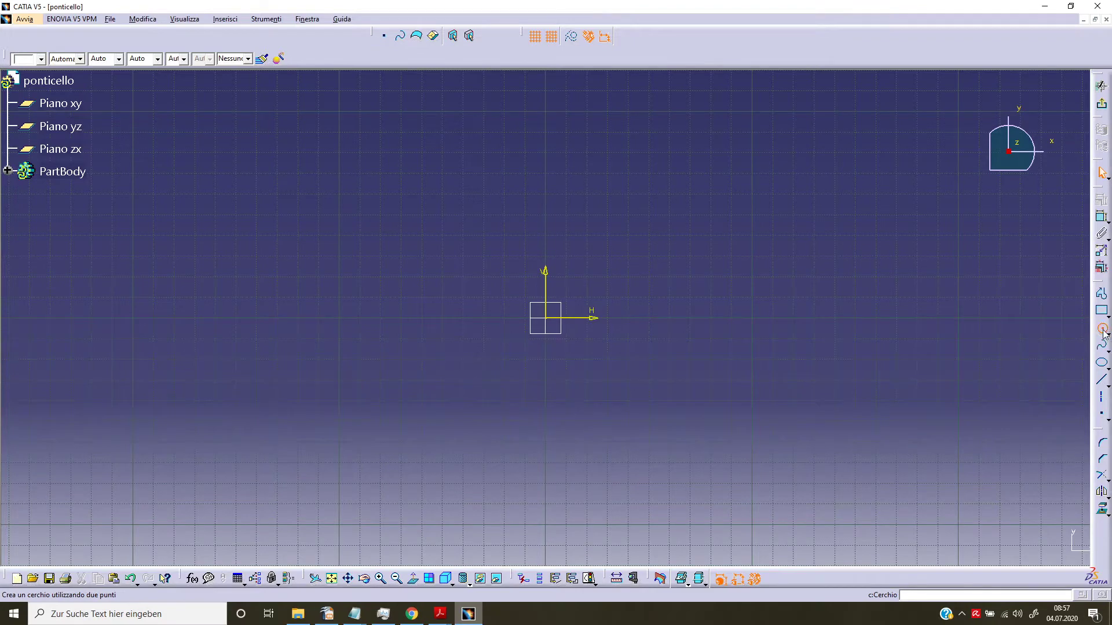
{"action": "left_click", "coordinate": [551, 327]}
{"action": "left_click", "coordinate": [608, 318]}
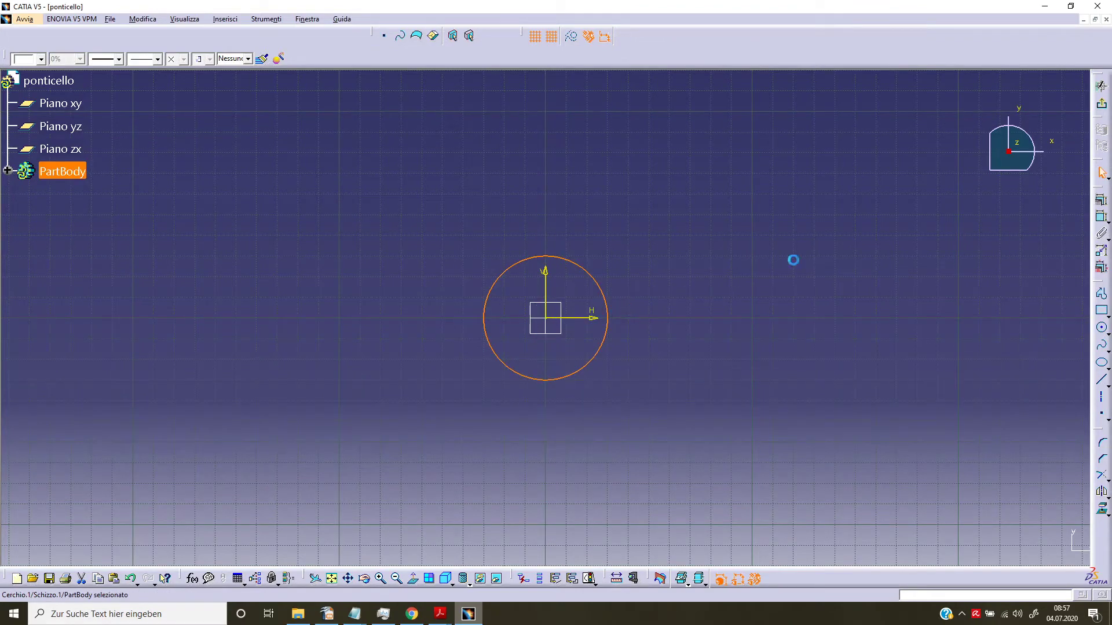
Dimension the circle to diameter 6, tidy the D 6 label and exit the sketch
{"action": "left_click", "coordinate": [1101, 216]}
{"action": "double_click", "coordinate": [658, 293]}
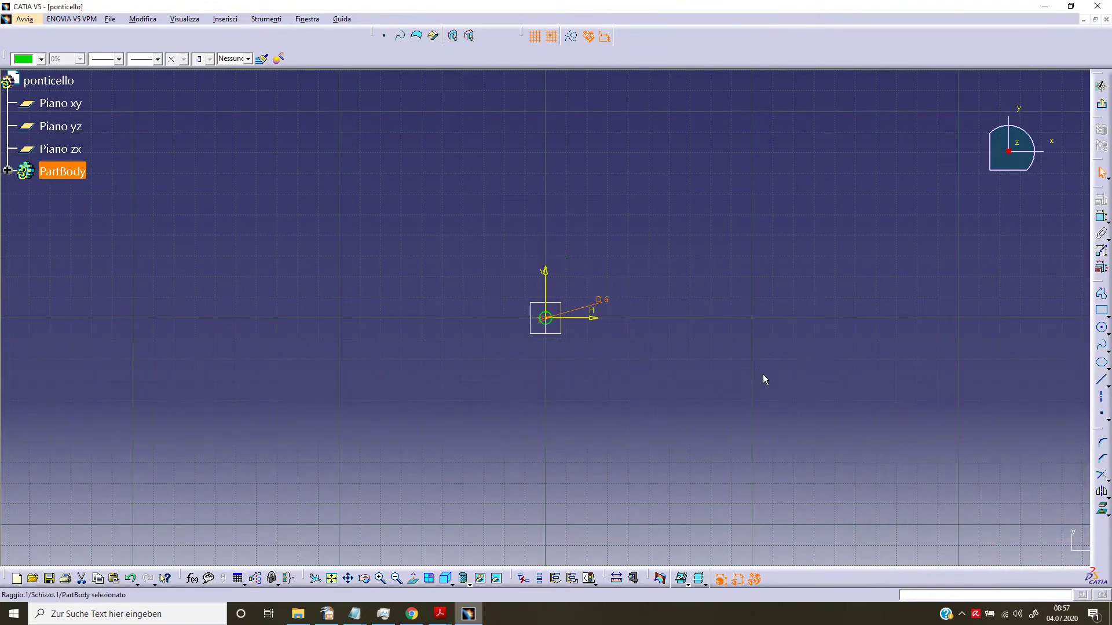
{"action": "middle_click_drag", "start_coordinate": [596, 342], "coordinate": [602, 147]}
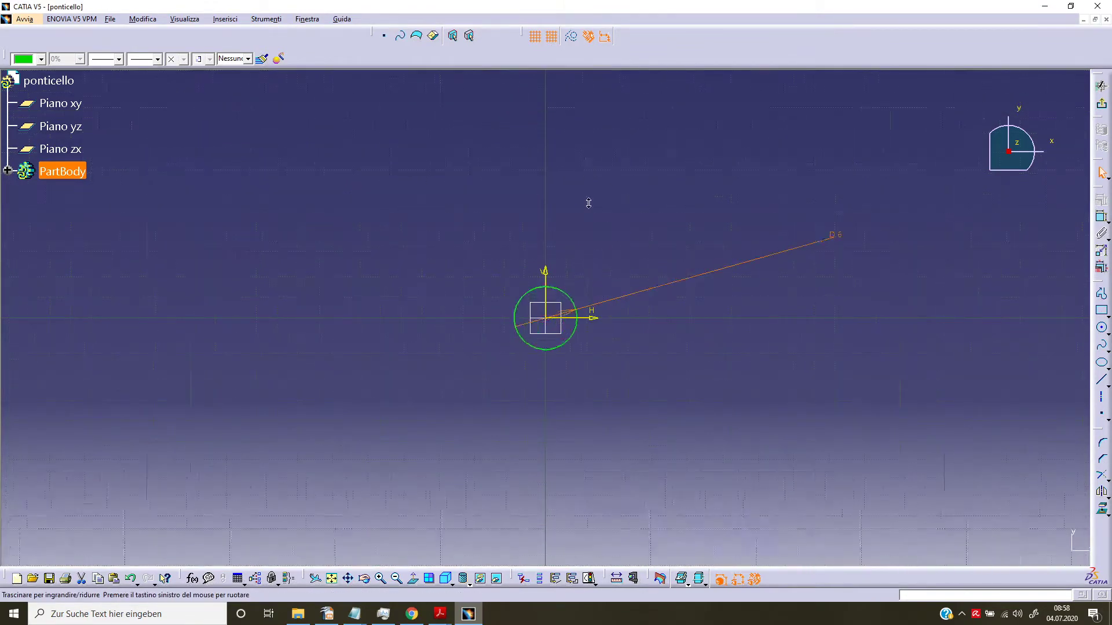
{"action": "left_click_drag", "start_coordinate": [1080, 166], "coordinate": [677, 280]}
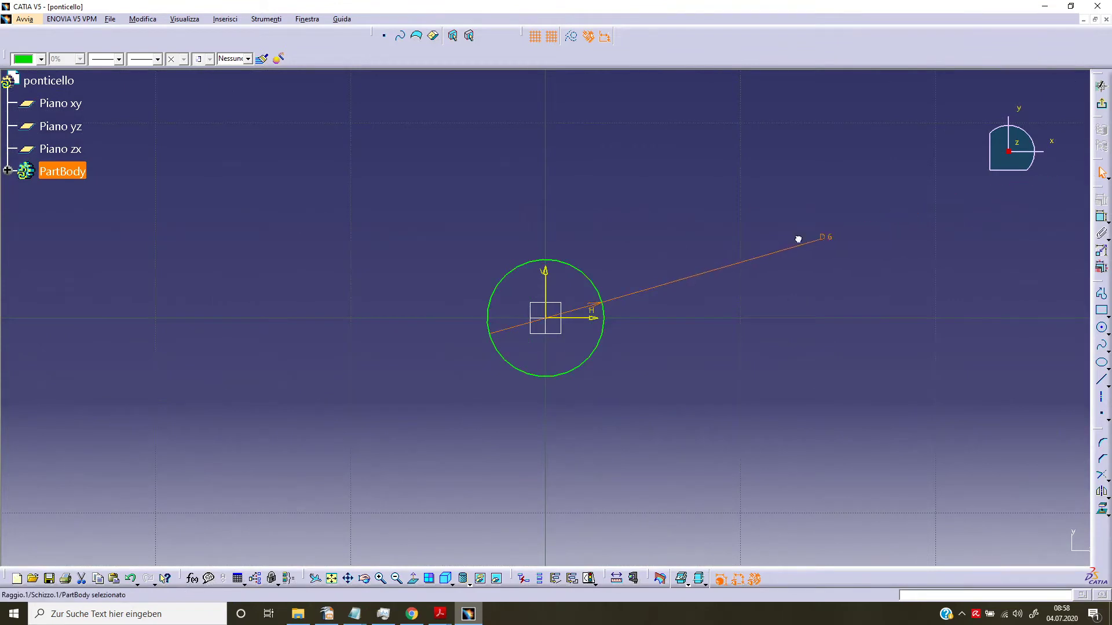
{"action": "left_click", "coordinate": [1100, 104]}
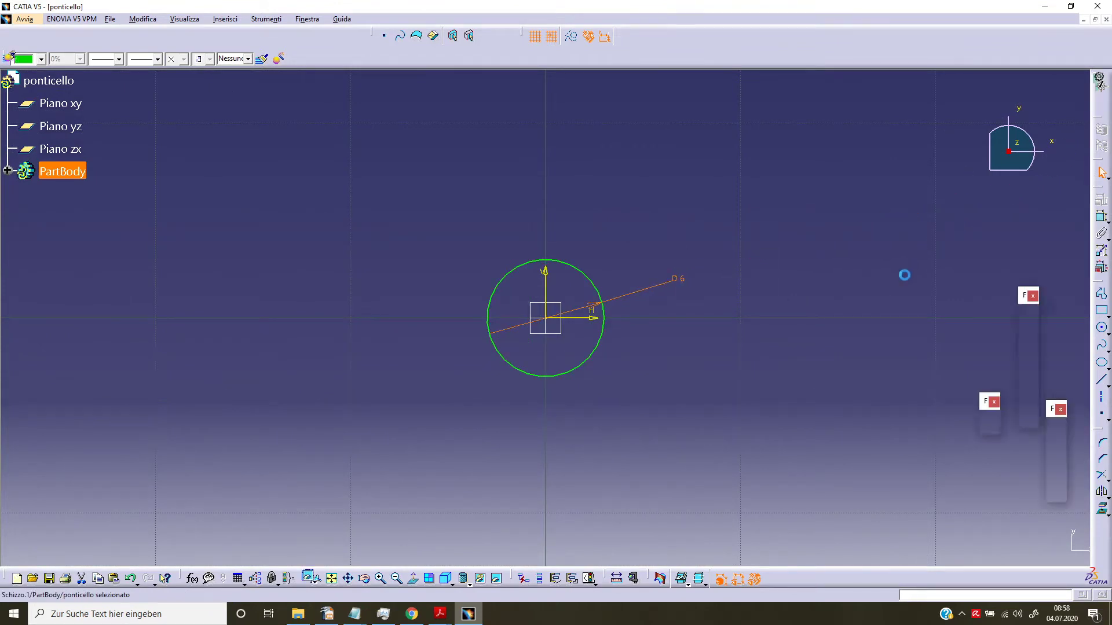
Pad the diameter-6 circle sketch to a 1.5 mm thick disc
{"action": "left_click", "coordinate": [1100, 185]}
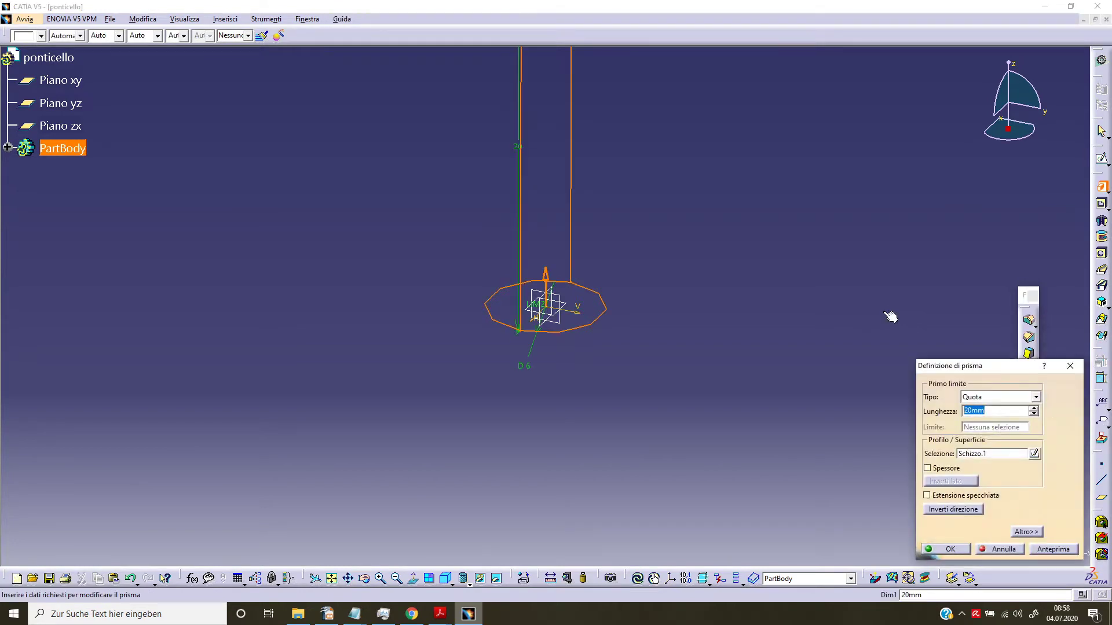
{"action": "type", "text": "1,5"}
{"action": "key", "text": "Return"}
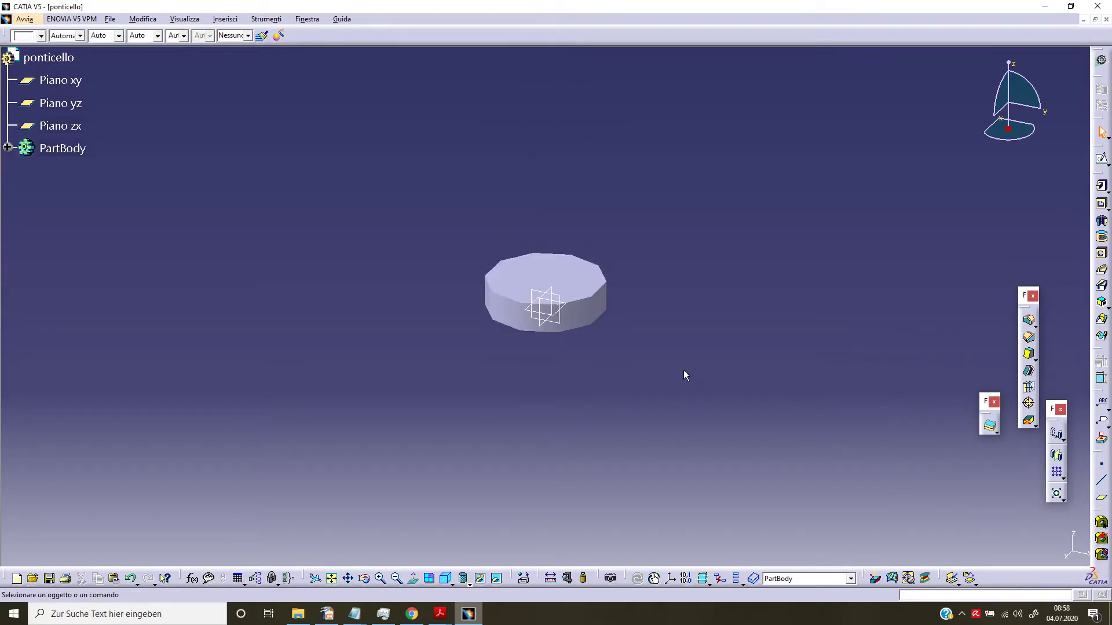
Draw a circle in a new sketch on the disc's top face
{"action": "left_click", "coordinate": [597, 284]}
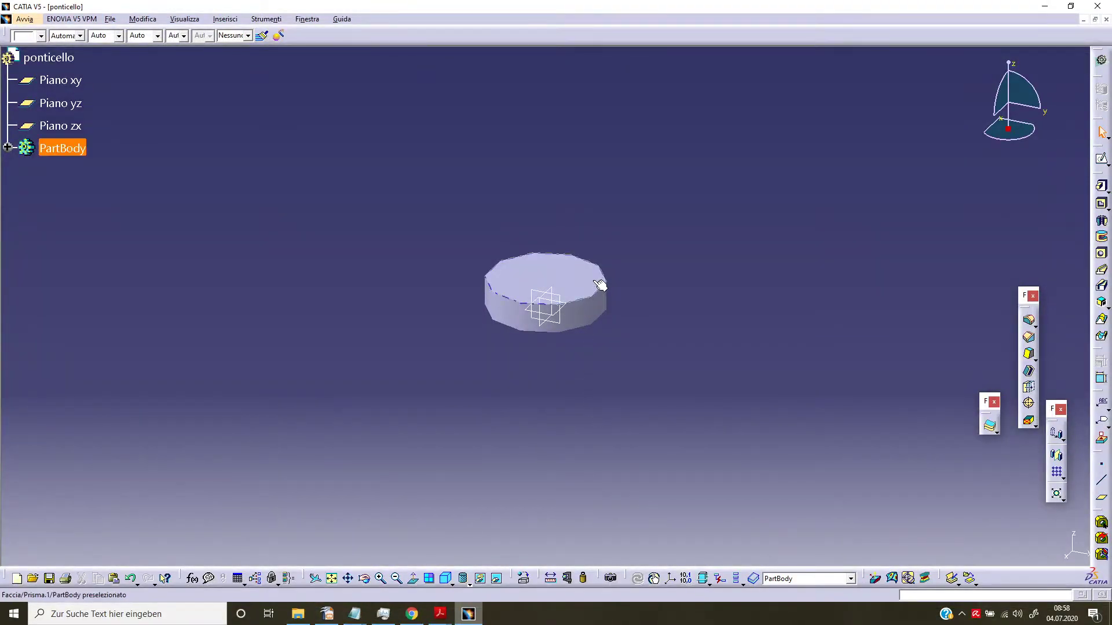
{"action": "left_click", "coordinate": [1102, 158]}
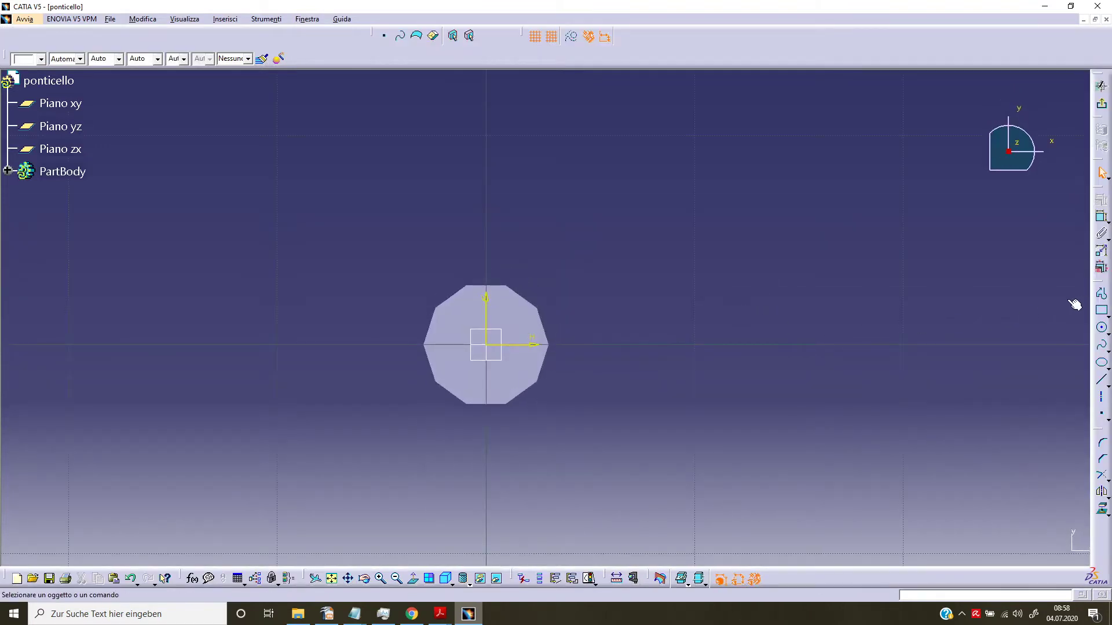
{"action": "left_click", "coordinate": [1101, 327]}
{"action": "left_click", "coordinate": [900, 137]}
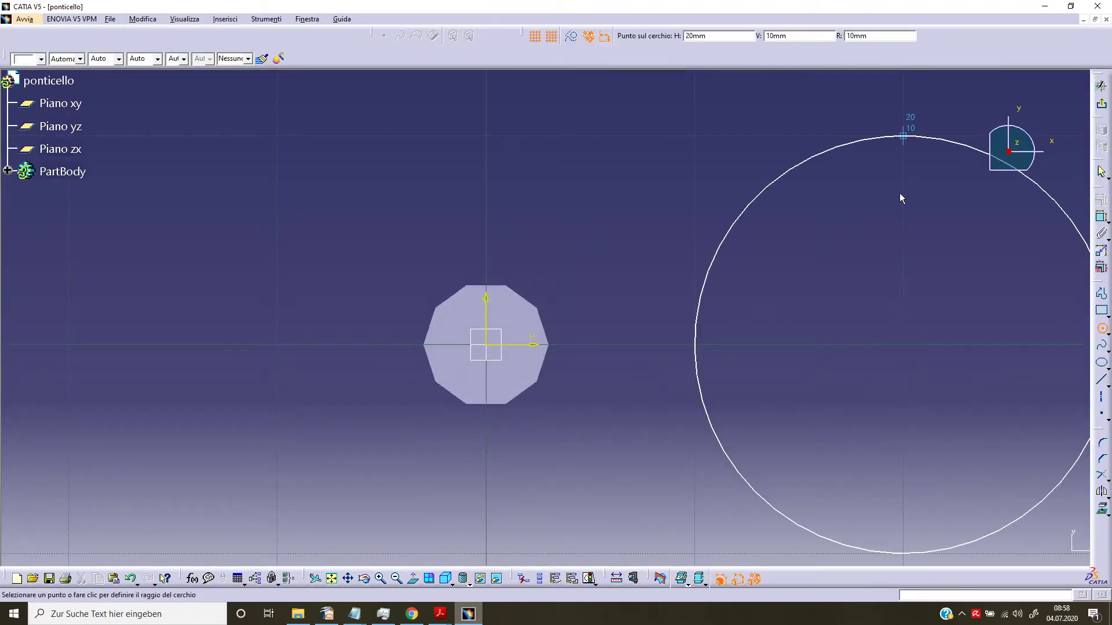
{"action": "left_click", "coordinate": [908, 349]}
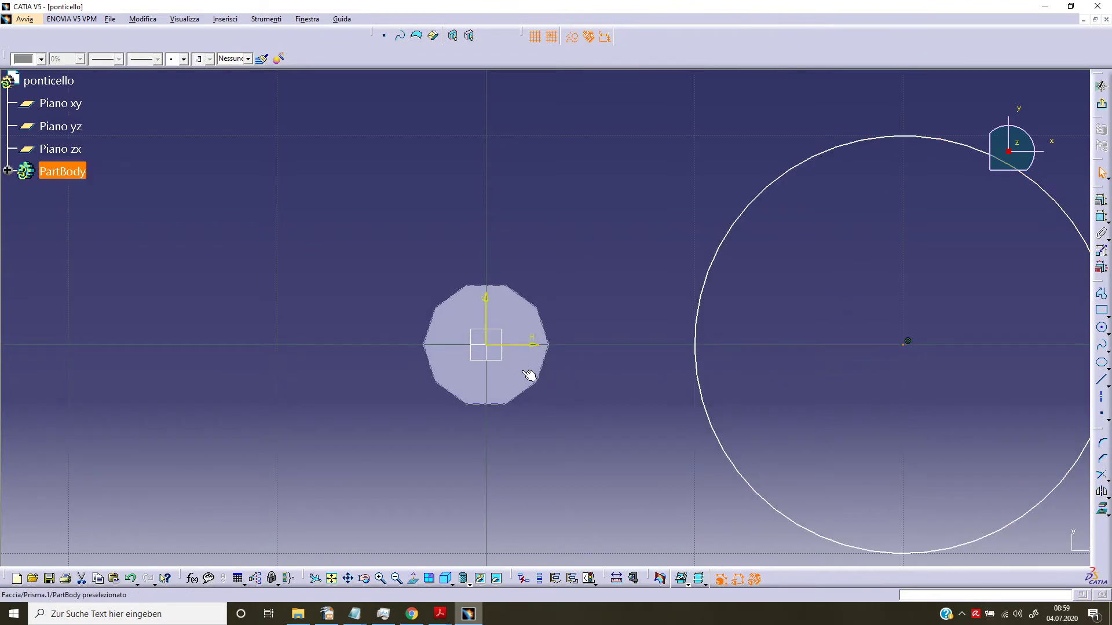
Make the new circle concentric with the disc outline
{"action": "left_click", "coordinate": [695, 363]}
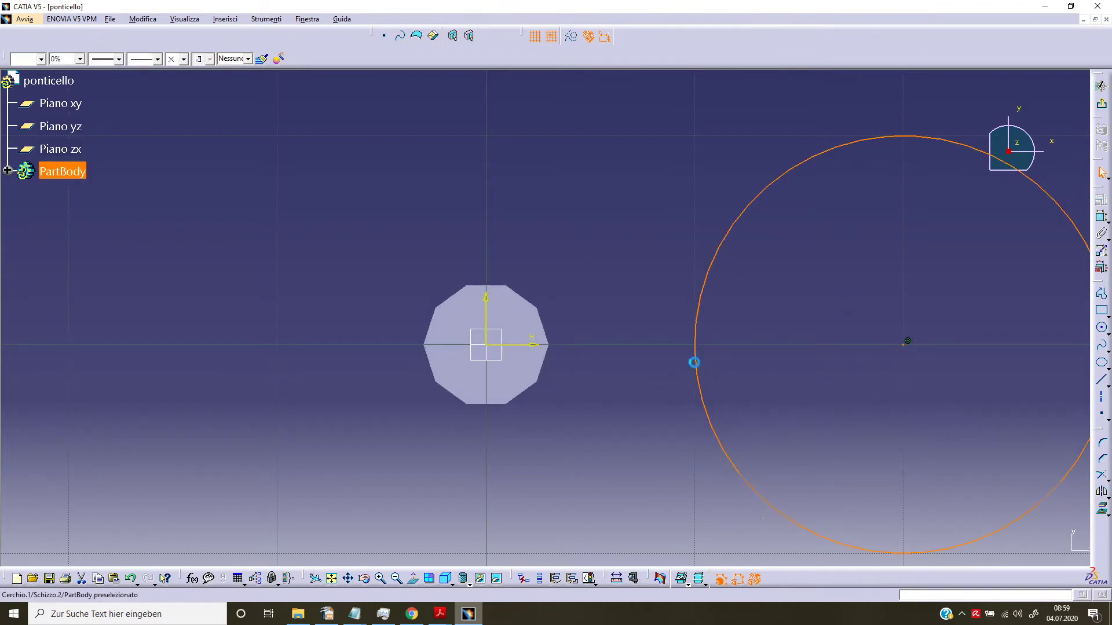
{"action": "left_click", "coordinate": [543, 375], "text": "ctrl"}
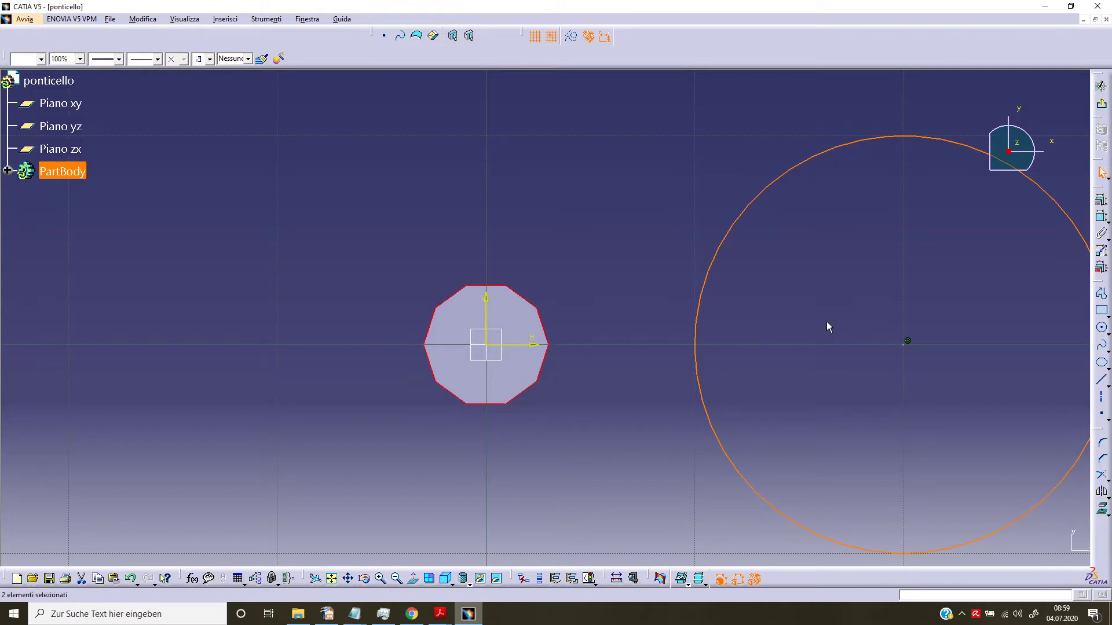
{"action": "left_click", "coordinate": [1101, 199]}
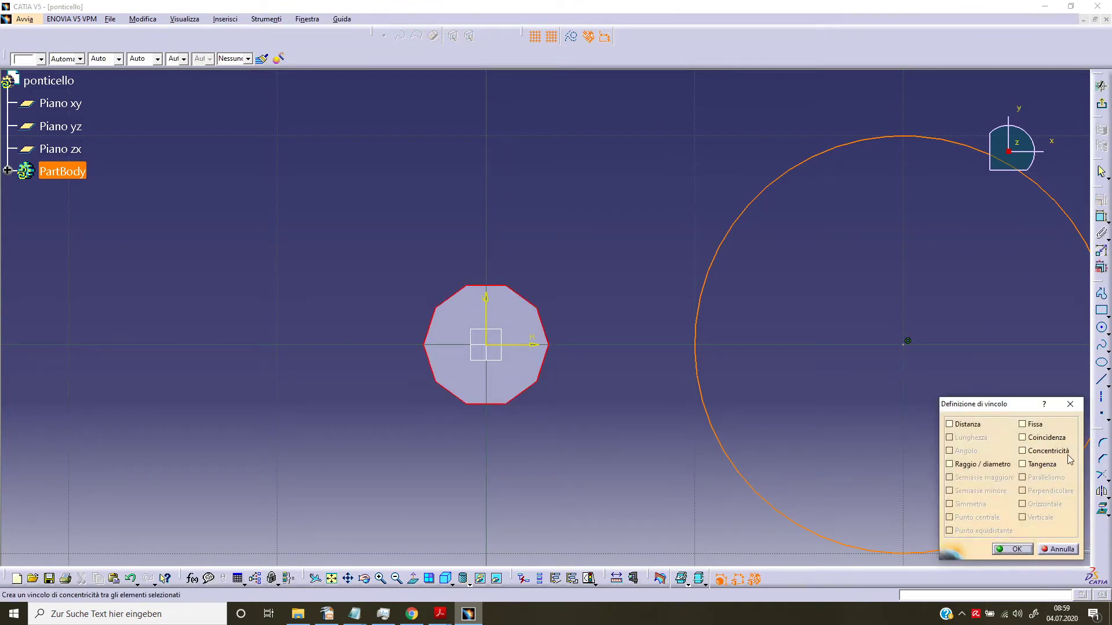
{"action": "left_click", "coordinate": [1049, 451]}
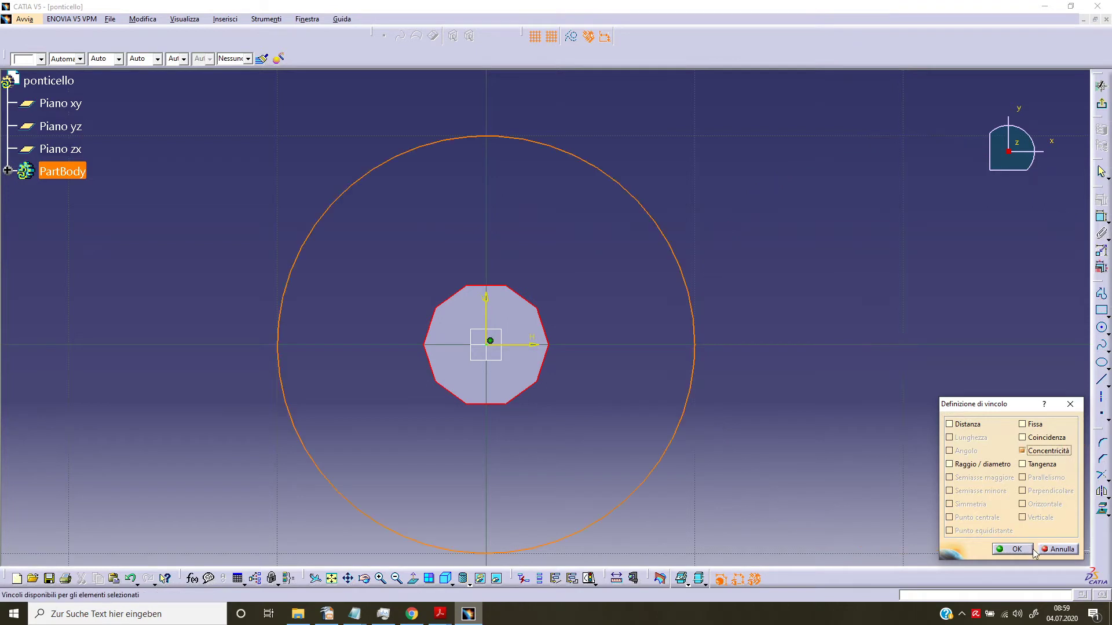
{"action": "left_click", "coordinate": [1012, 549]}
Dimension the concentric circle to diameter 4 and exit the sketch
{"action": "left_click", "coordinate": [697, 351]}
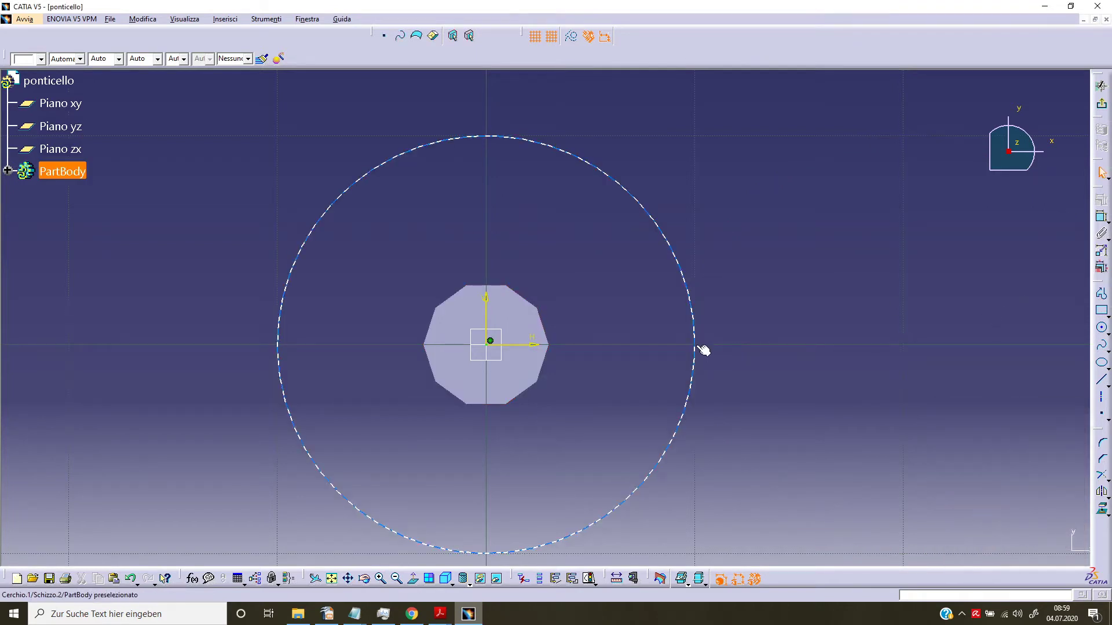
{"action": "left_click", "coordinate": [1100, 216]}
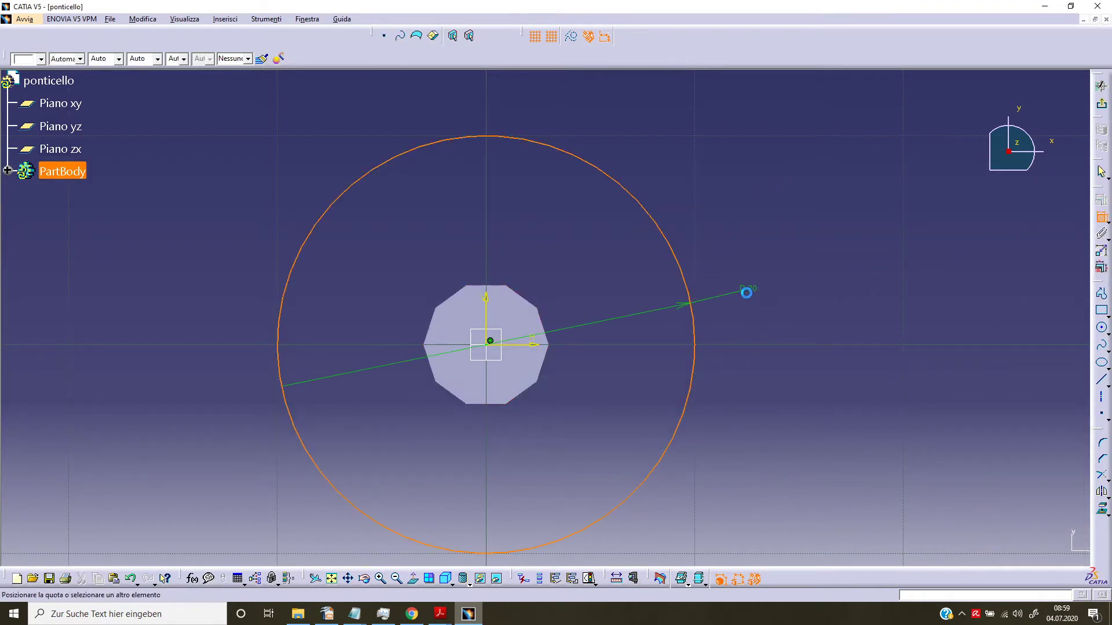
{"action": "left_click", "coordinate": [747, 292]}
{"action": "type", "text": "4mm"}
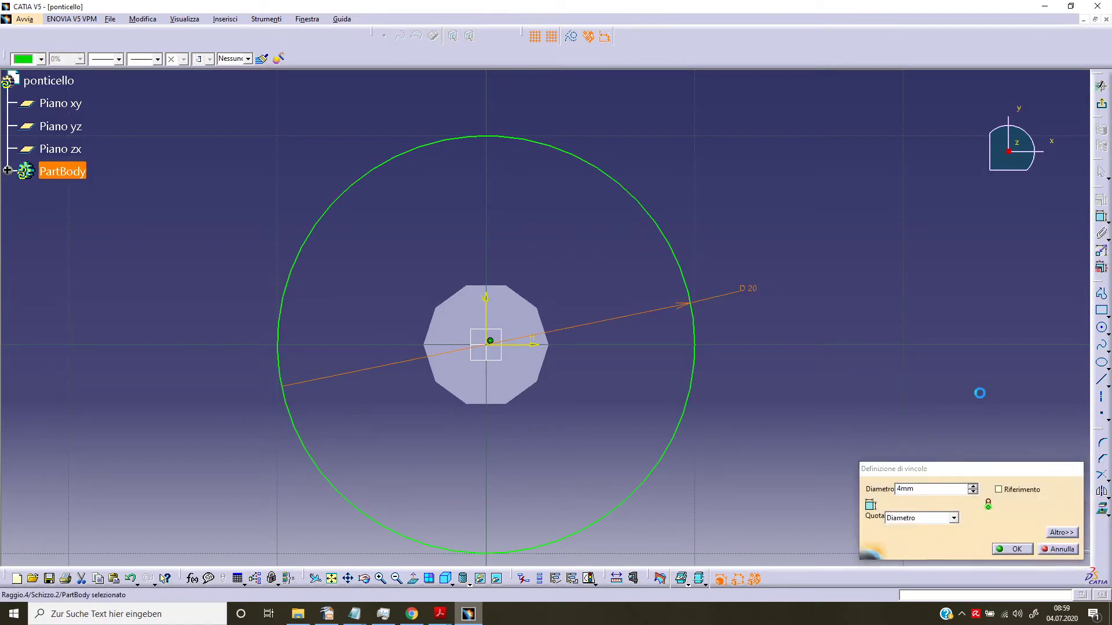
{"action": "key", "text": "Return"}
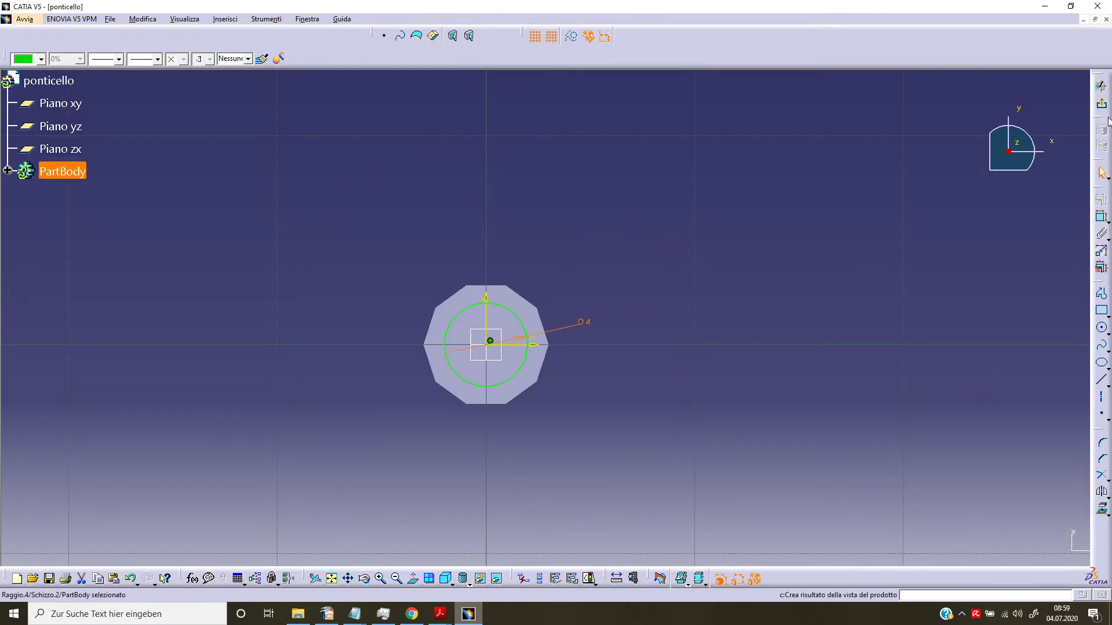
{"action": "left_click", "coordinate": [1101, 103]}
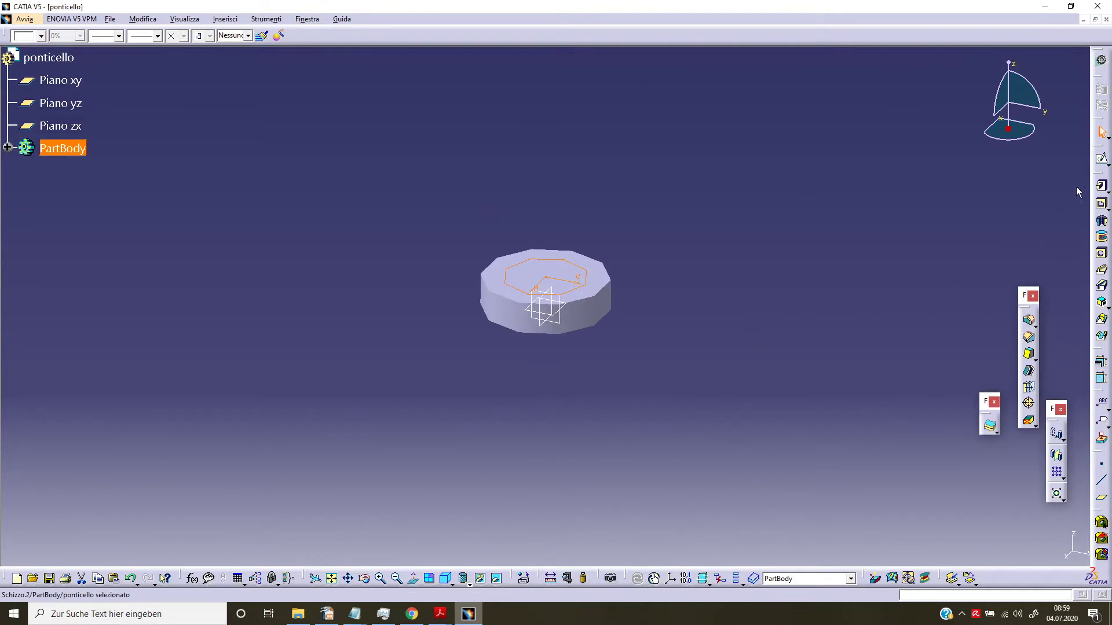
Pad the diameter-4 circle 10 mm to form the pin
{"action": "left_click", "coordinate": [1101, 186]}
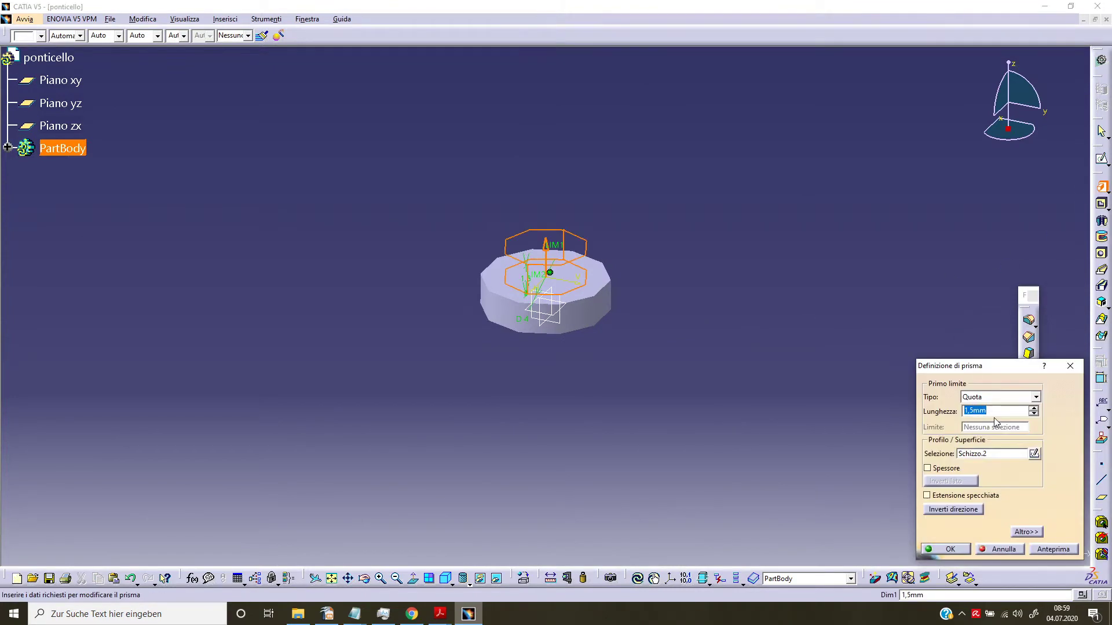
{"action": "type", "text": "10"}
{"action": "key", "text": "Return"}
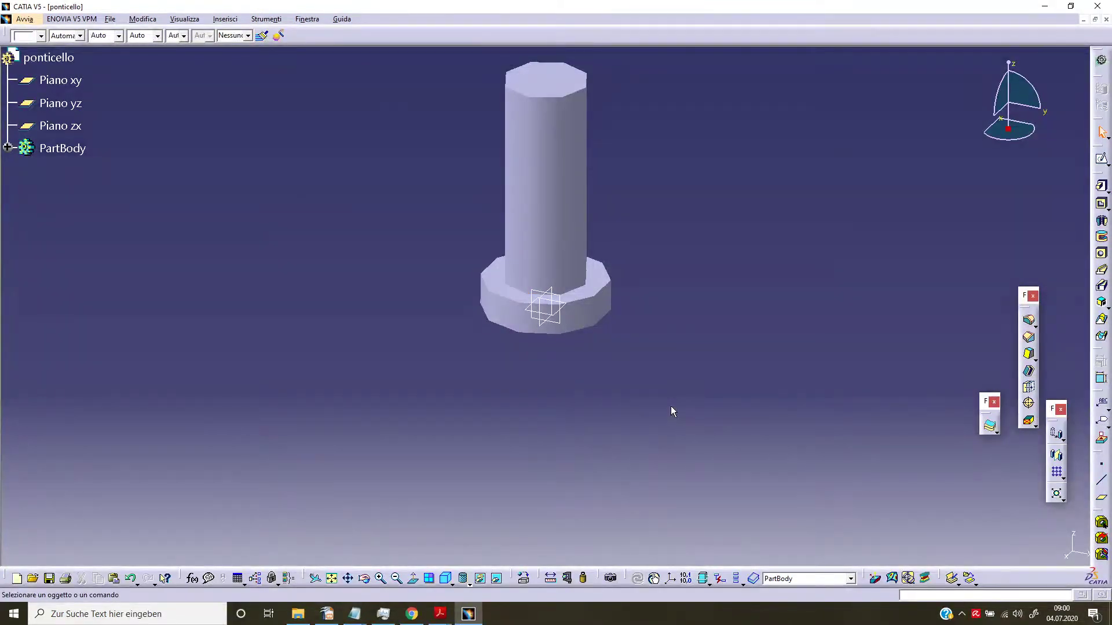
Create Piano.1 offset 2 mm from Piano yz
{"action": "left_click", "coordinate": [560, 318]}
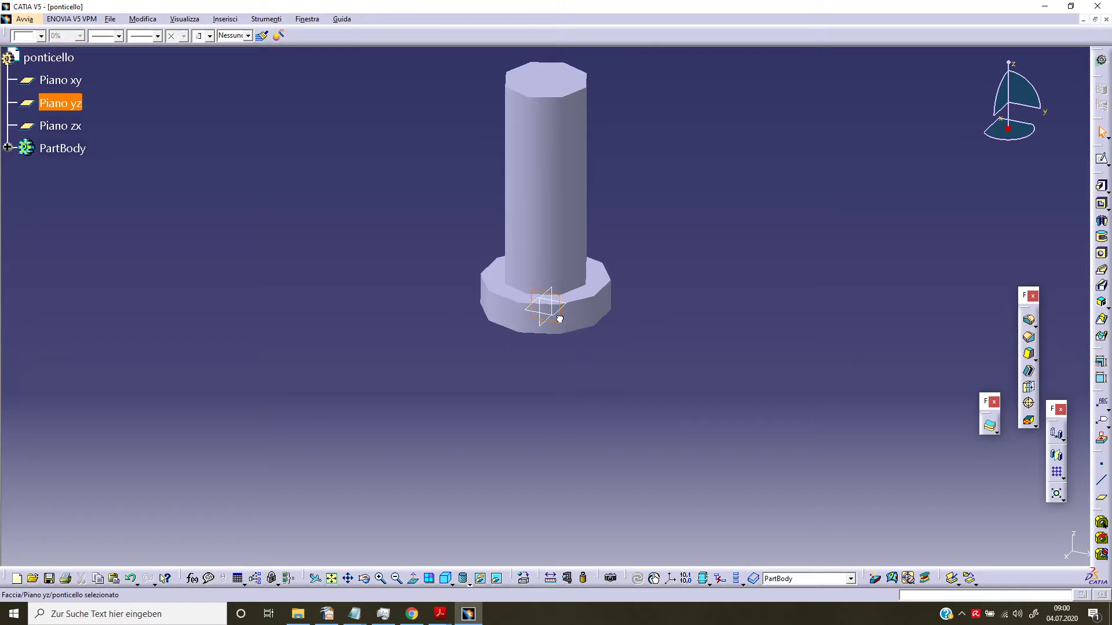
{"action": "left_click", "coordinate": [1099, 496]}
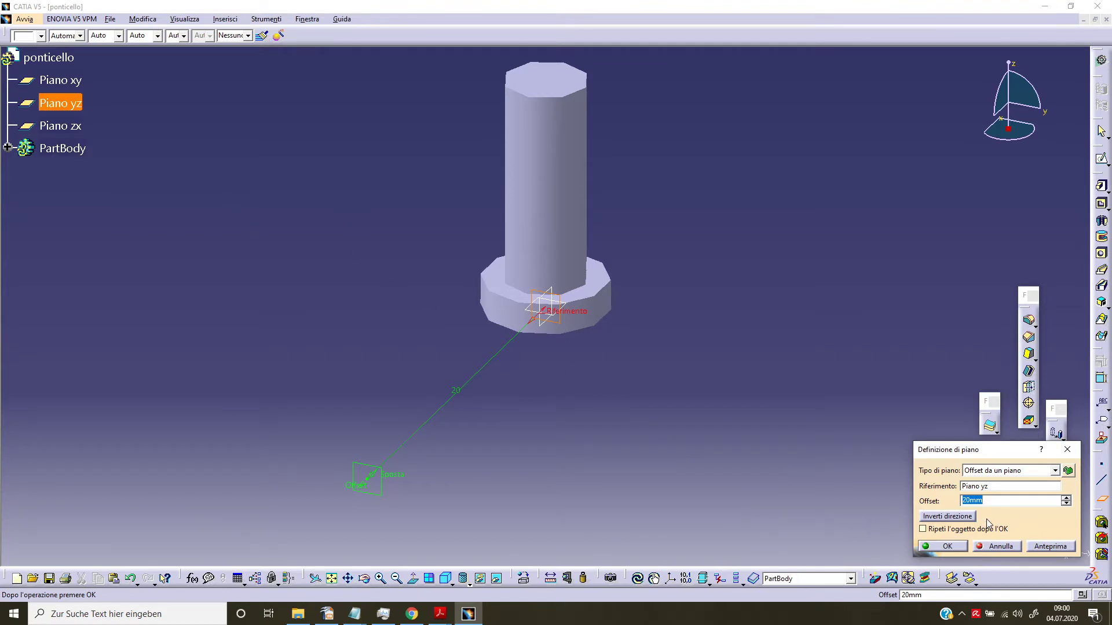
{"action": "type", "text": "2"}
{"action": "key", "text": "Return"}
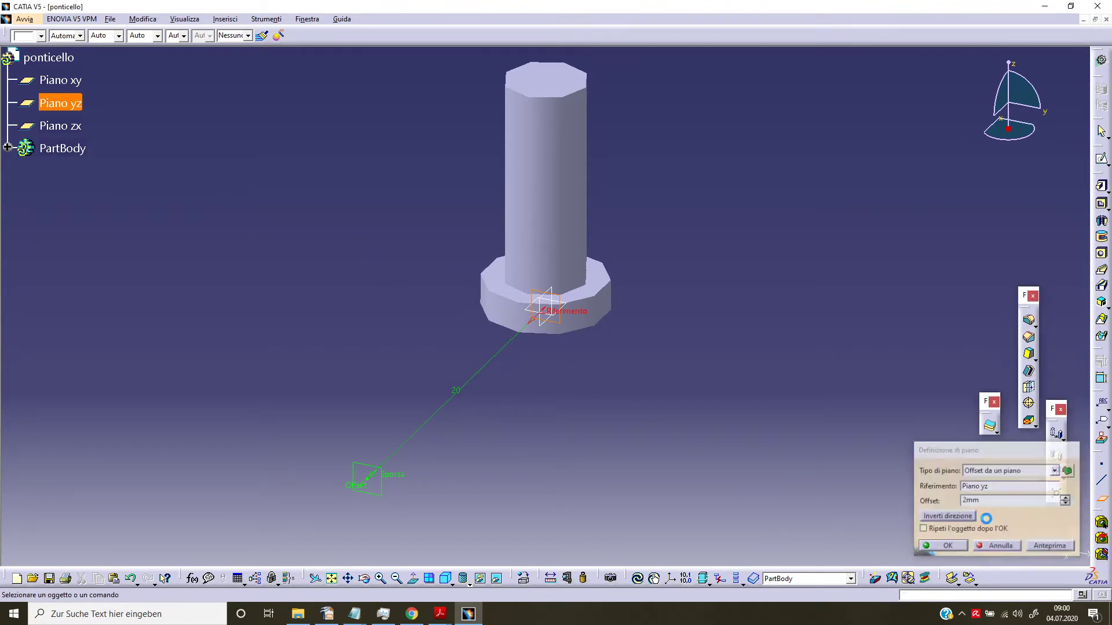
Define a 1.5 mm hole on Piano.1 up to the next element and open its positioning sketch
{"action": "left_click", "coordinate": [540, 334]}
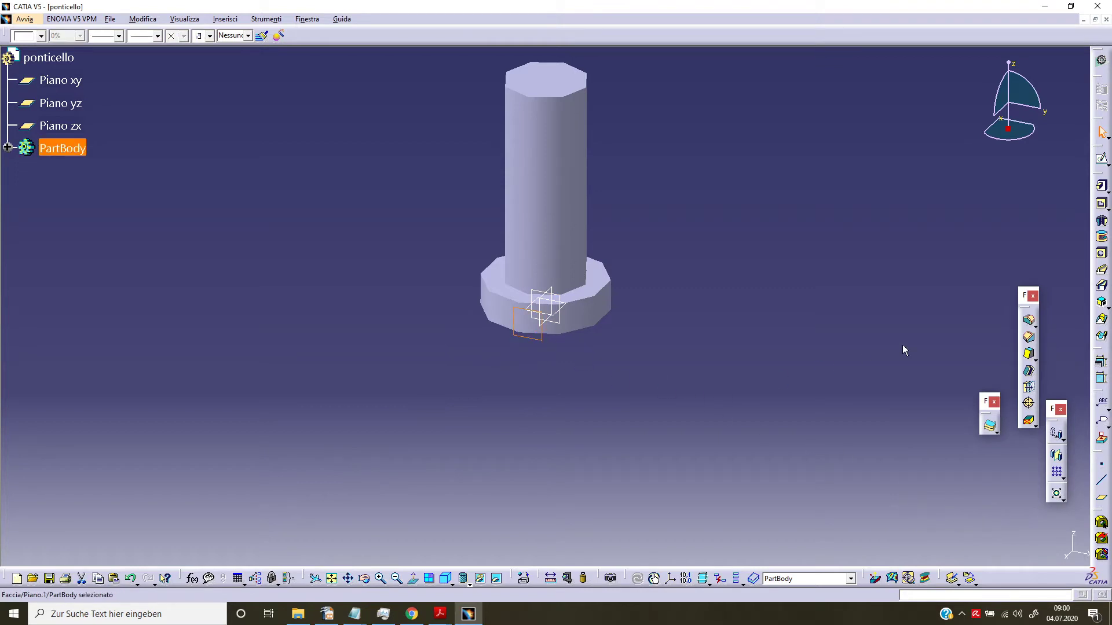
{"action": "left_click", "coordinate": [1101, 253]}
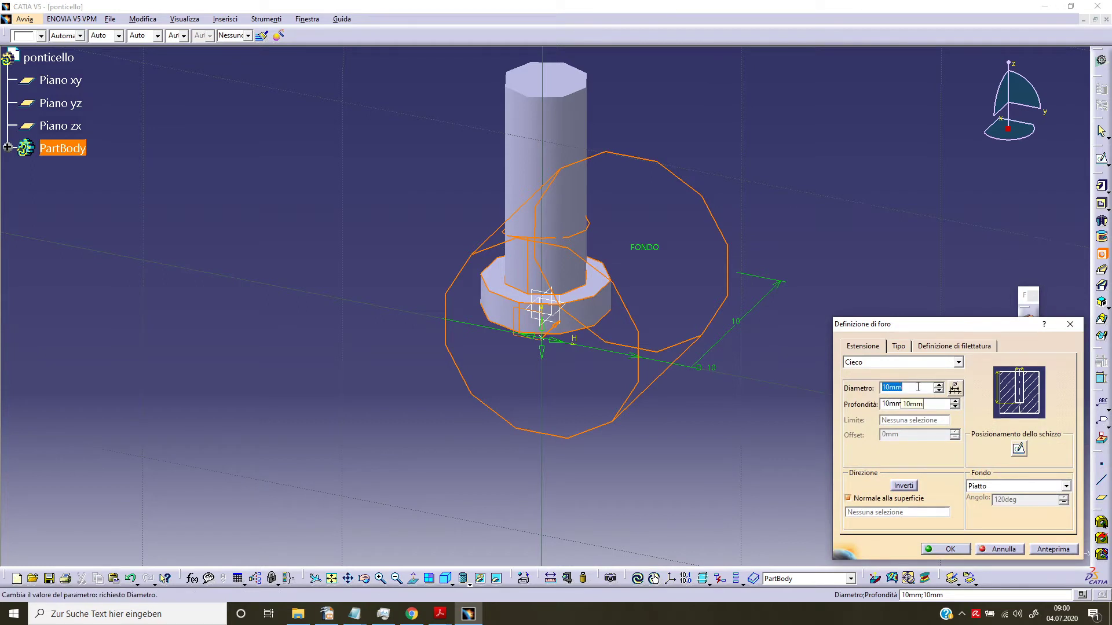
{"action": "type", "text": "1,5"}
{"action": "key", "text": "Return"}
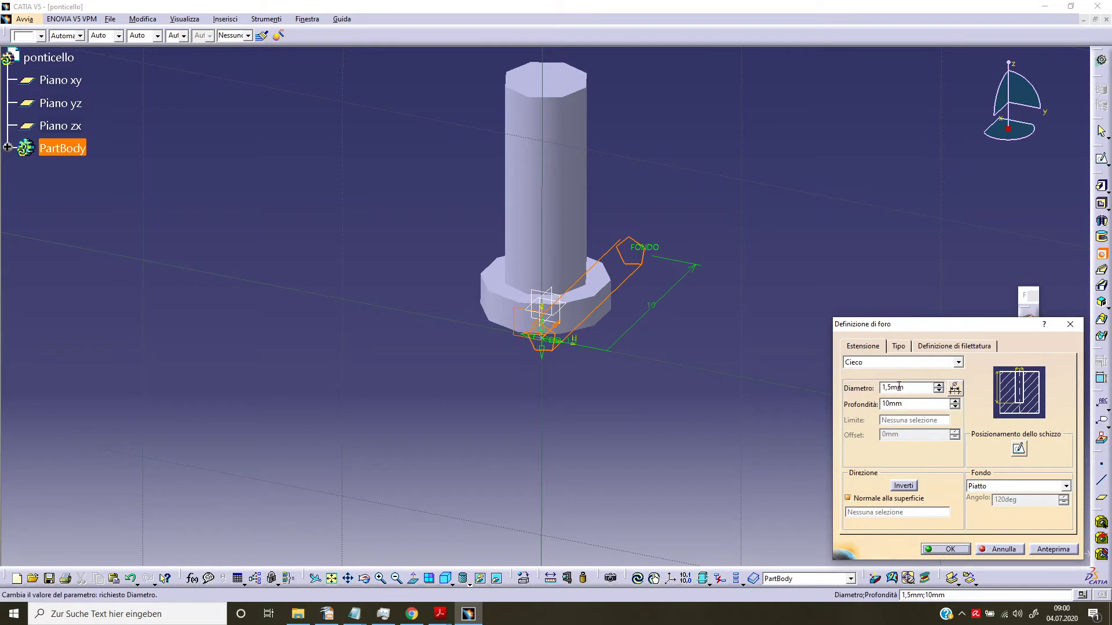
{"action": "left_click", "coordinate": [957, 363]}
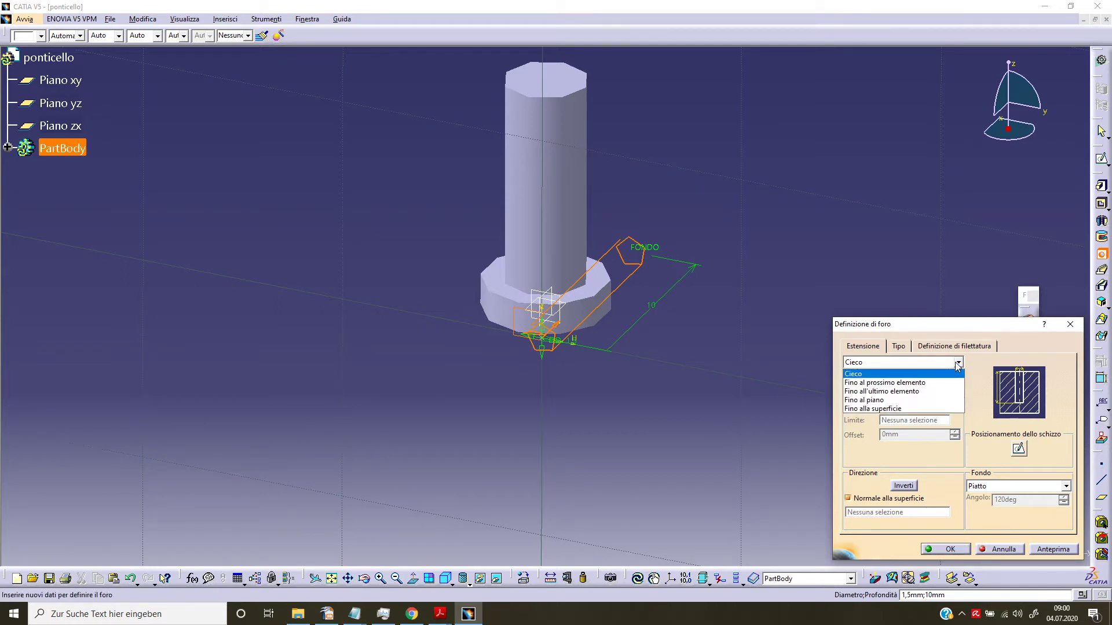
{"action": "left_click", "coordinate": [953, 382]}
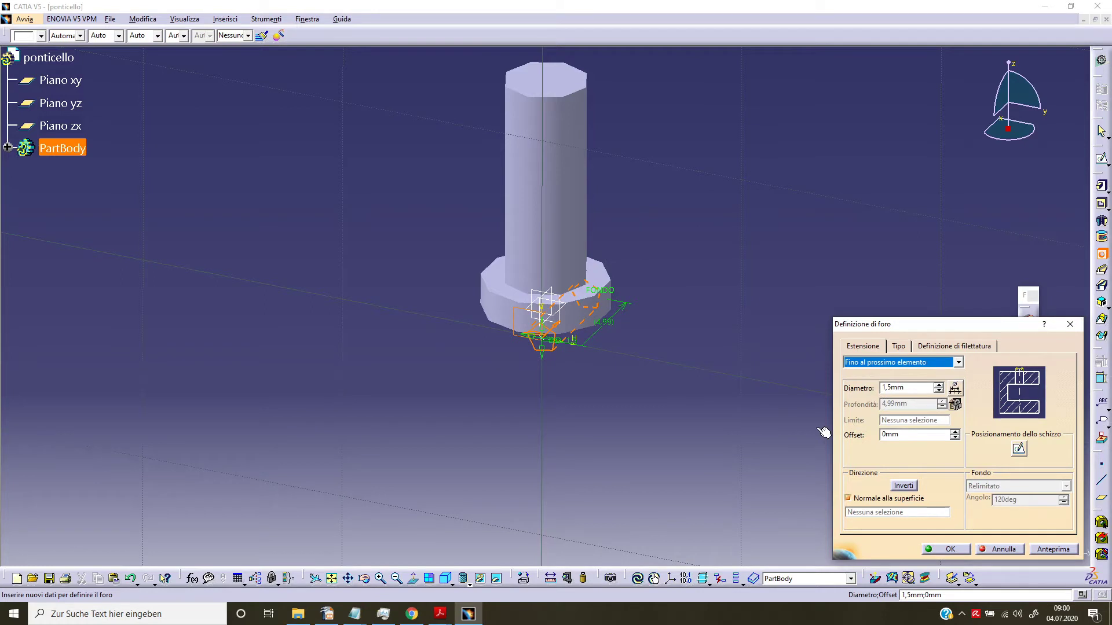
{"action": "left_click", "coordinate": [1019, 452]}
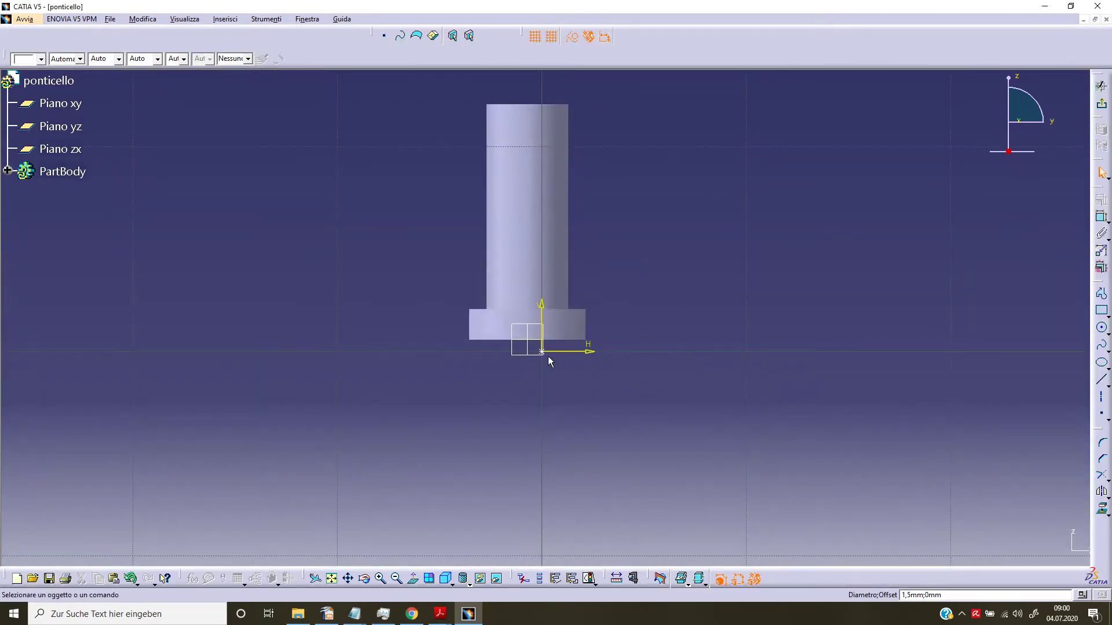
Clear the selection and view the positioning sketch face-on
{"action": "left_click", "coordinate": [549, 361]}
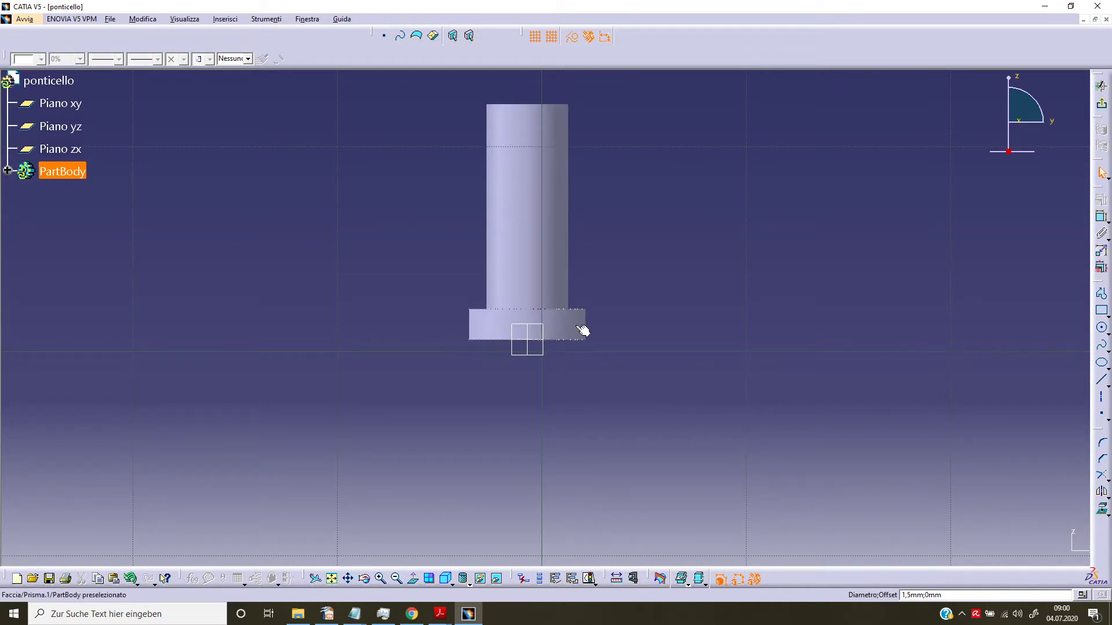
{"action": "middle_click_drag", "start_coordinate": [579, 337], "coordinate": [579, 433]}
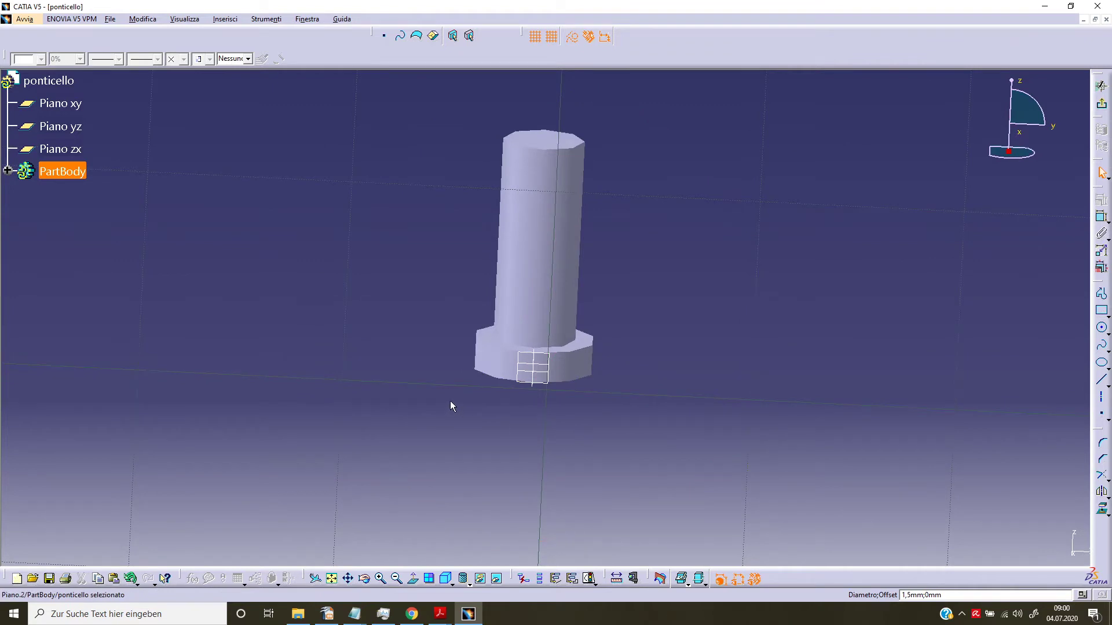
{"action": "left_click", "coordinate": [138, 582]}
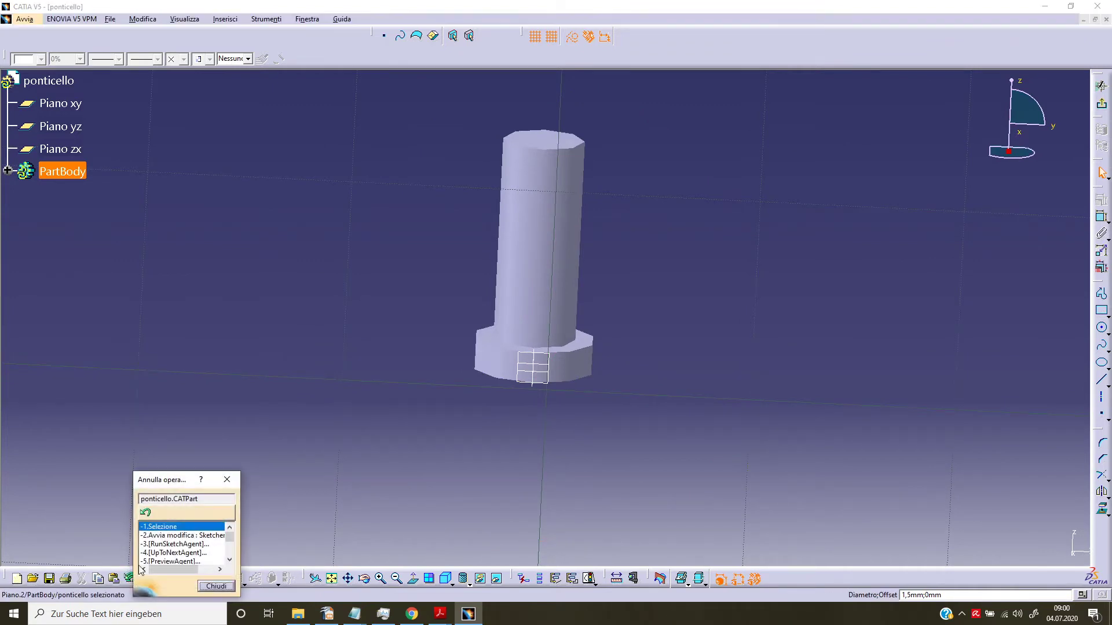
{"action": "left_click", "coordinate": [168, 516]}
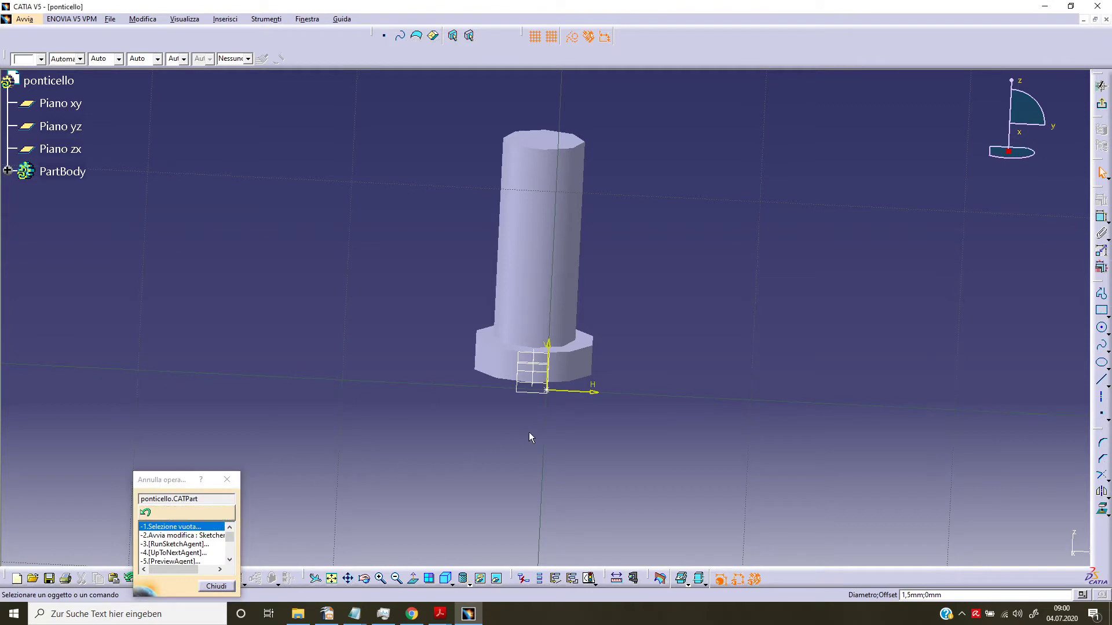
{"action": "left_click", "coordinate": [412, 579]}
Select the hole centre point with Piano zx and bring up the constraint dialog
{"action": "left_click", "coordinate": [549, 392]}
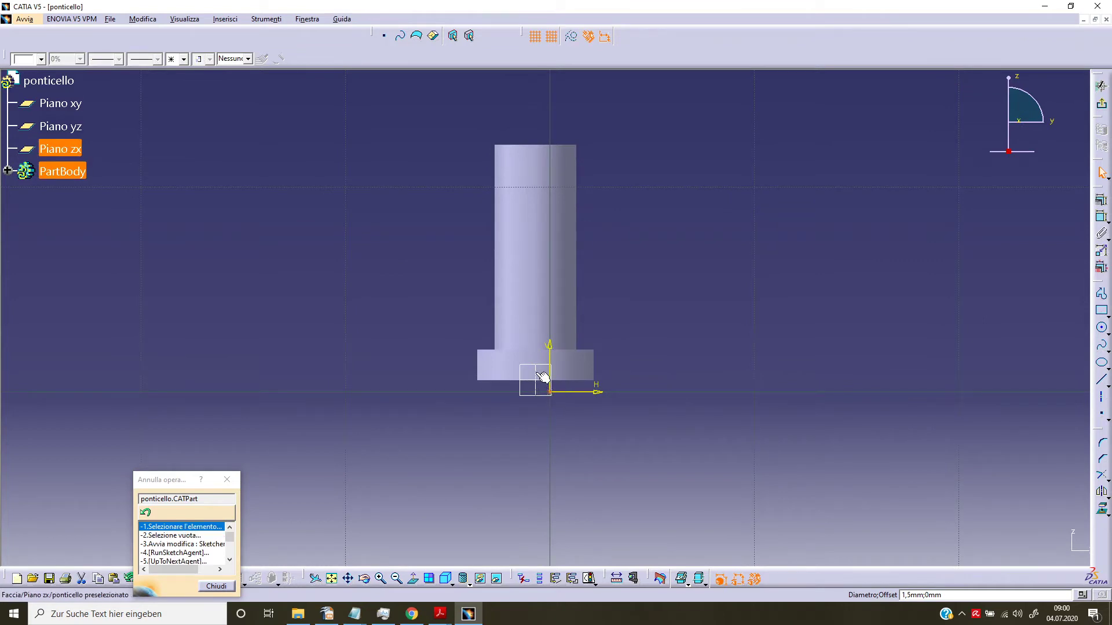
{"action": "left_click", "coordinate": [541, 377], "text": "ctrl"}
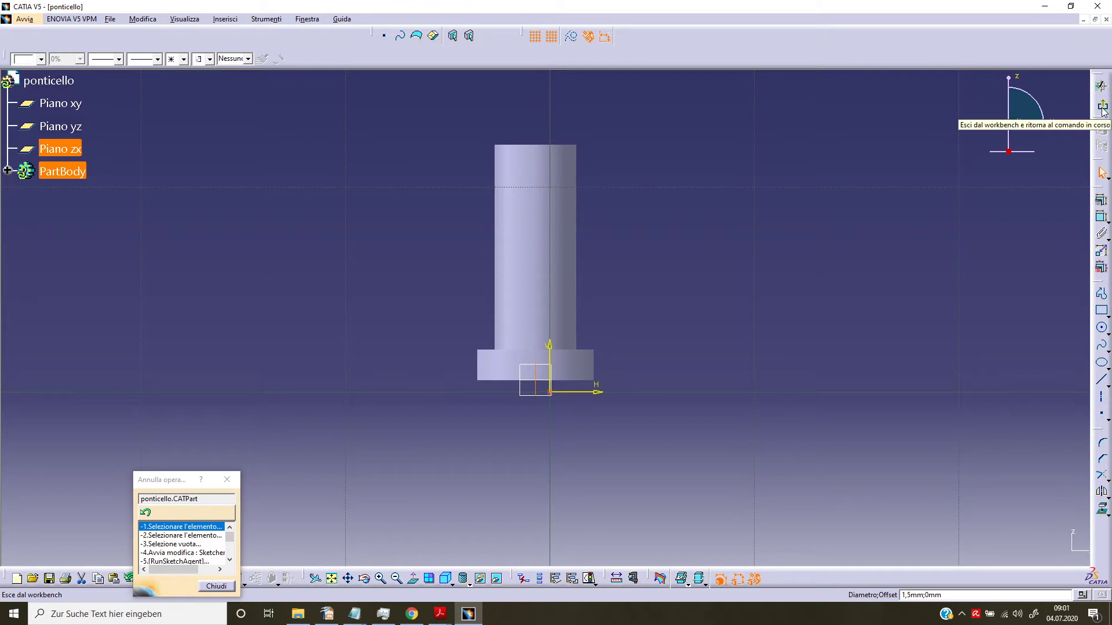
{"action": "left_click", "coordinate": [1102, 203]}
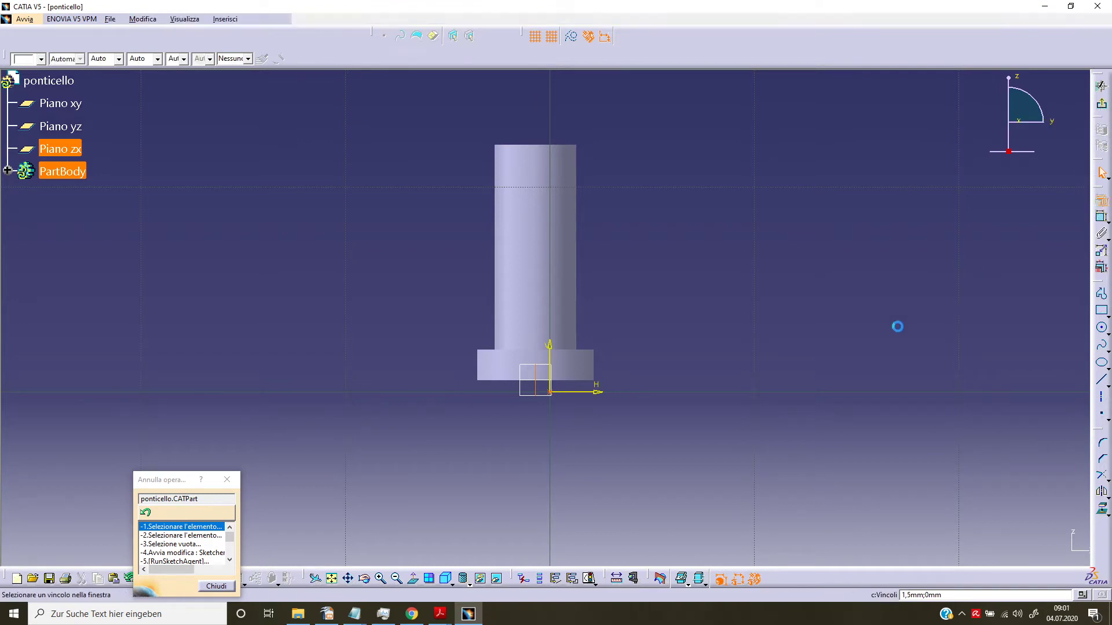
Make the hole centre coincident with Piano zx and 3 mm below the shaft's top edge
{"action": "left_click", "coordinate": [1043, 438]}
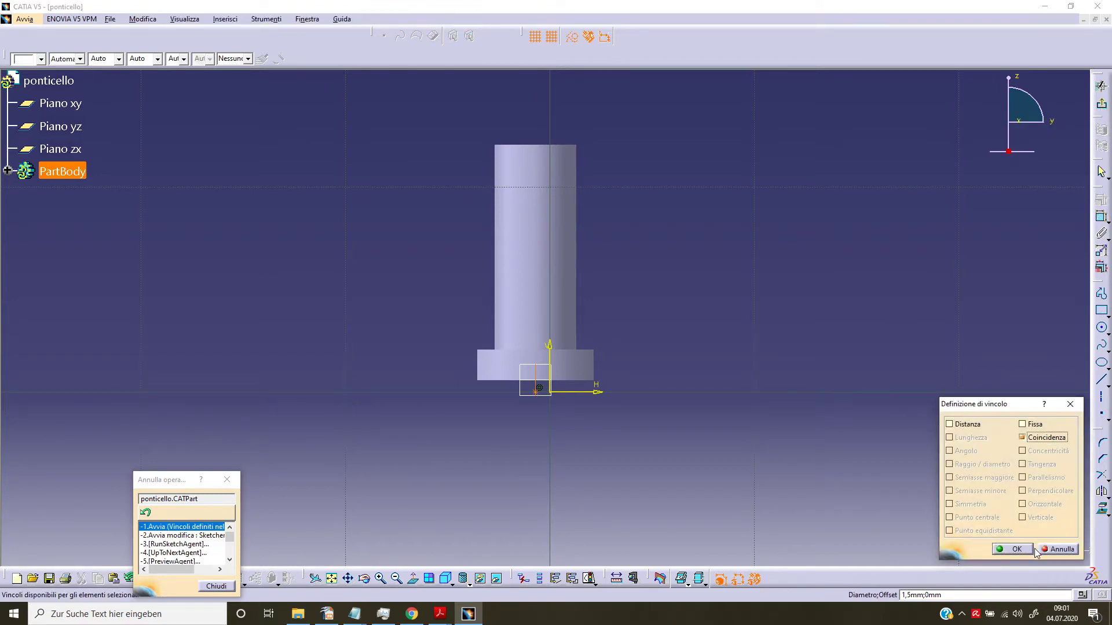
{"action": "left_click", "coordinate": [1015, 549]}
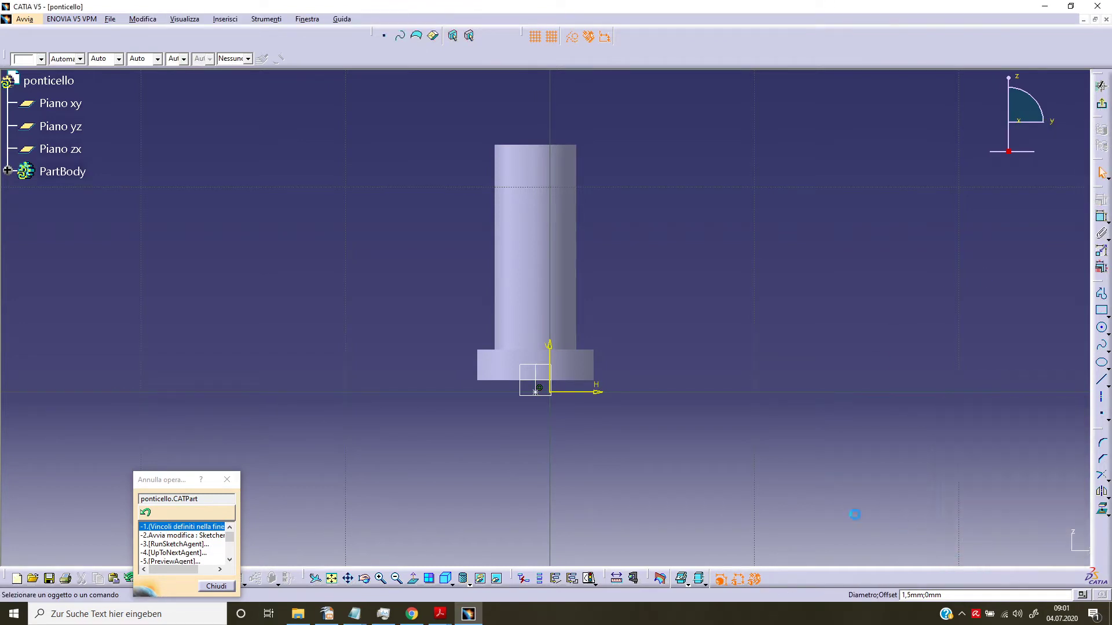
{"action": "left_click", "coordinate": [536, 392]}
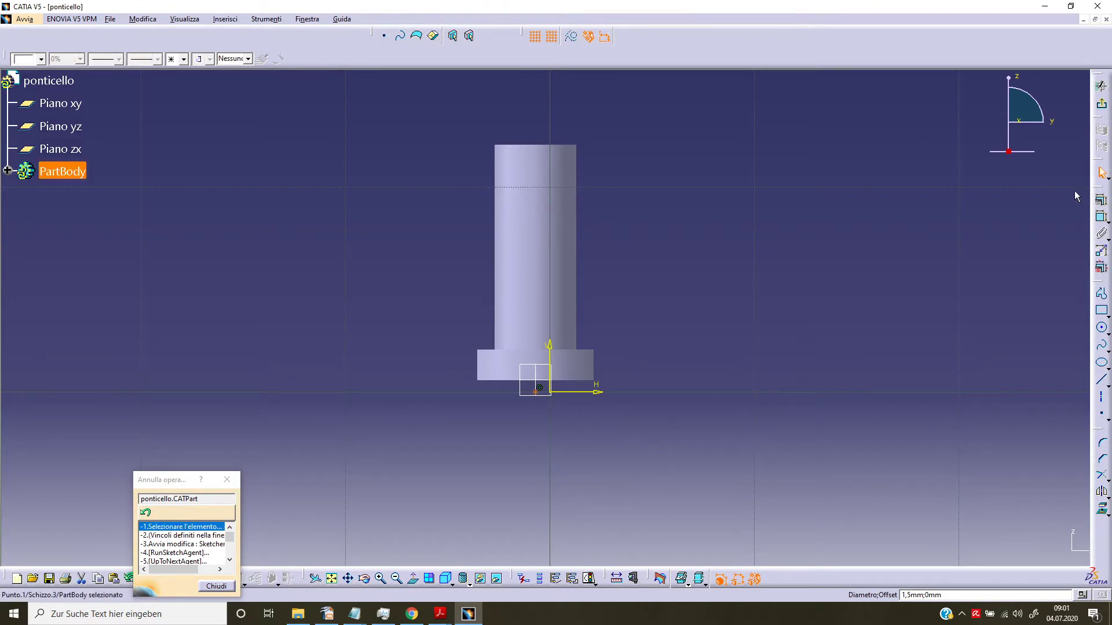
{"action": "left_click", "coordinate": [1102, 217]}
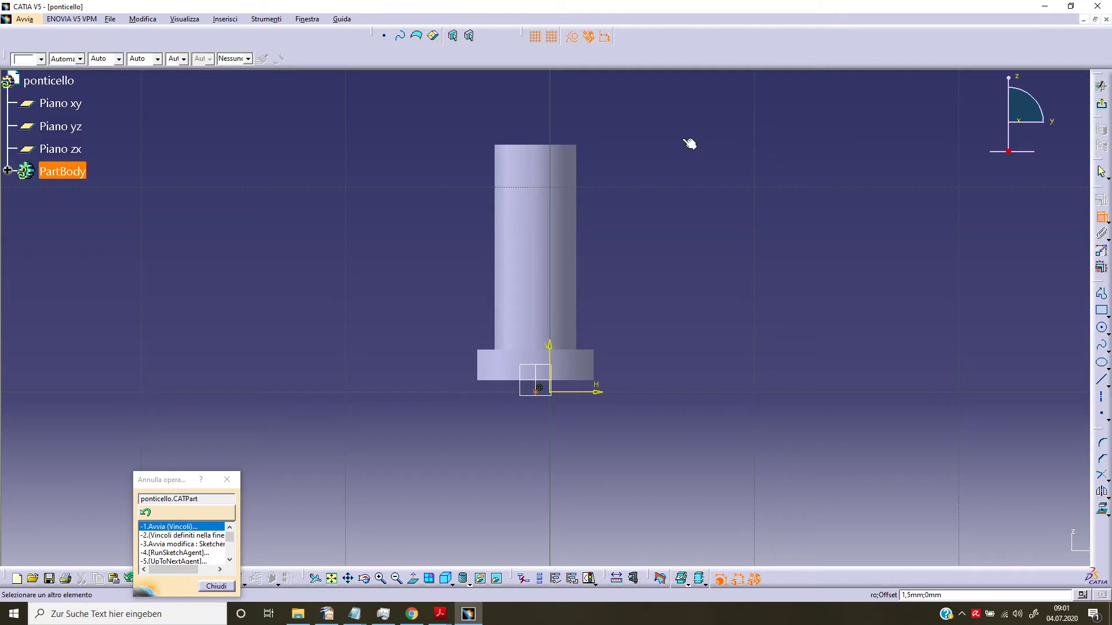
{"action": "left_click", "coordinate": [581, 148]}
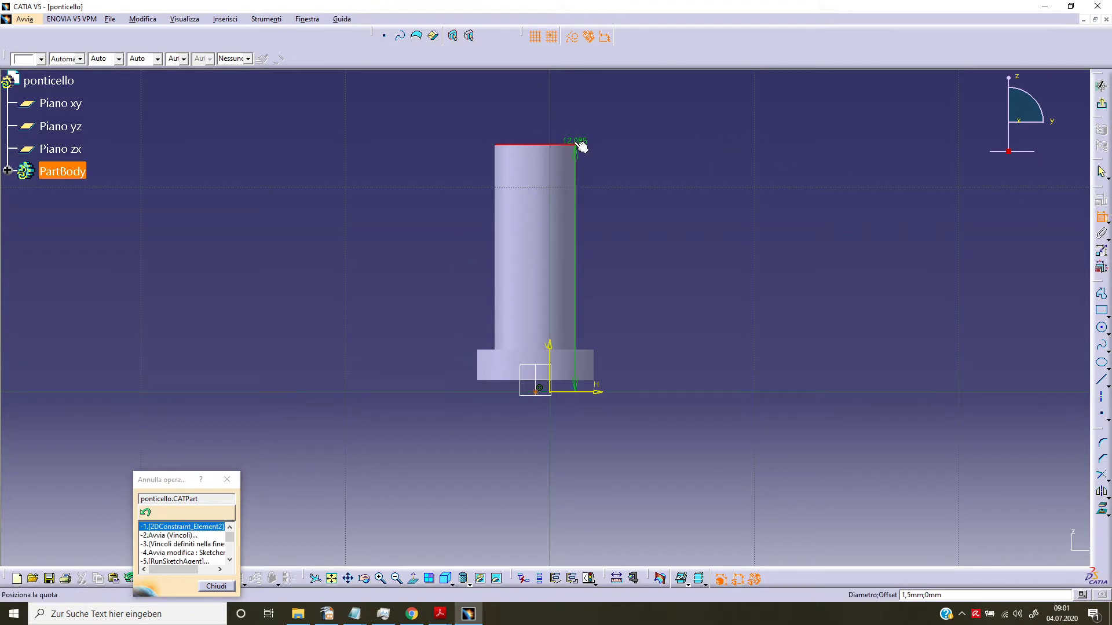
{"action": "left_click", "coordinate": [632, 221]}
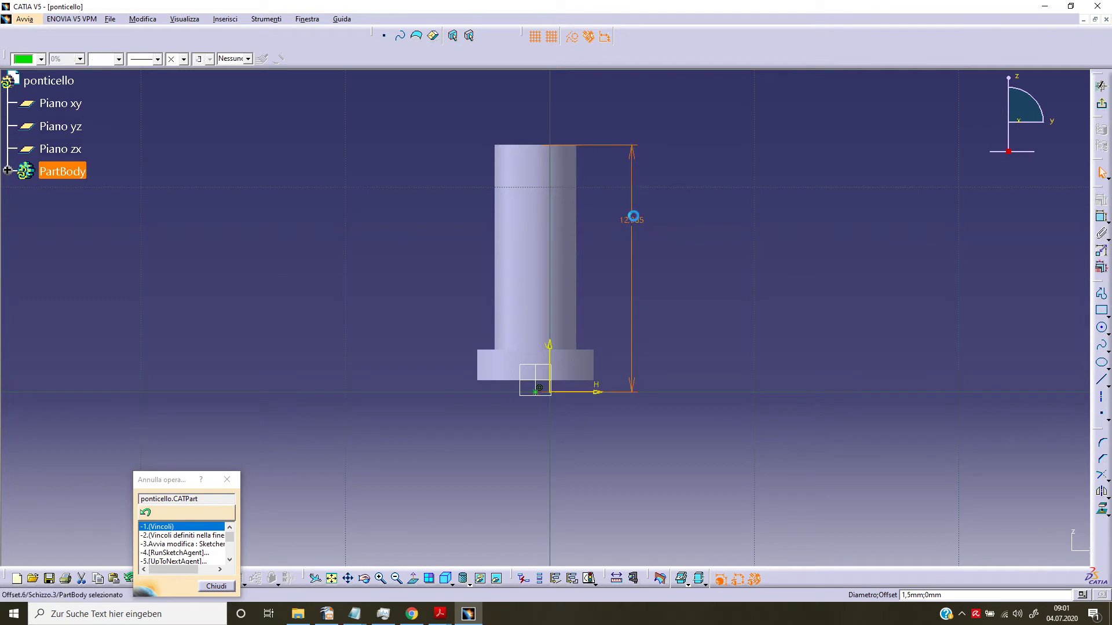
{"action": "double_click", "coordinate": [632, 219]}
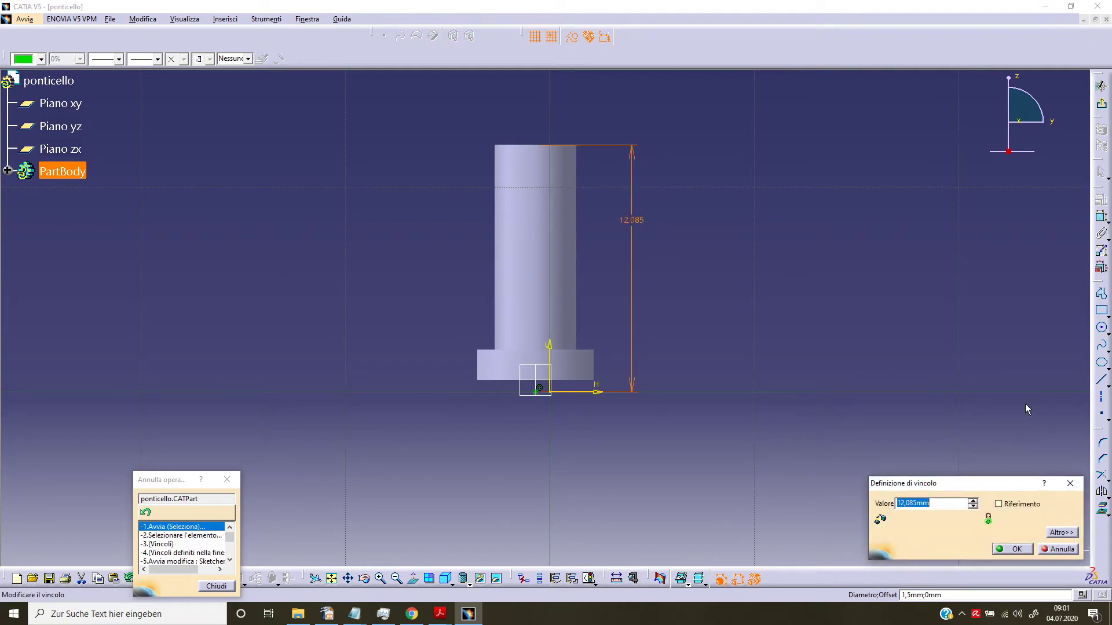
{"action": "left_click", "coordinate": [724, 486]}
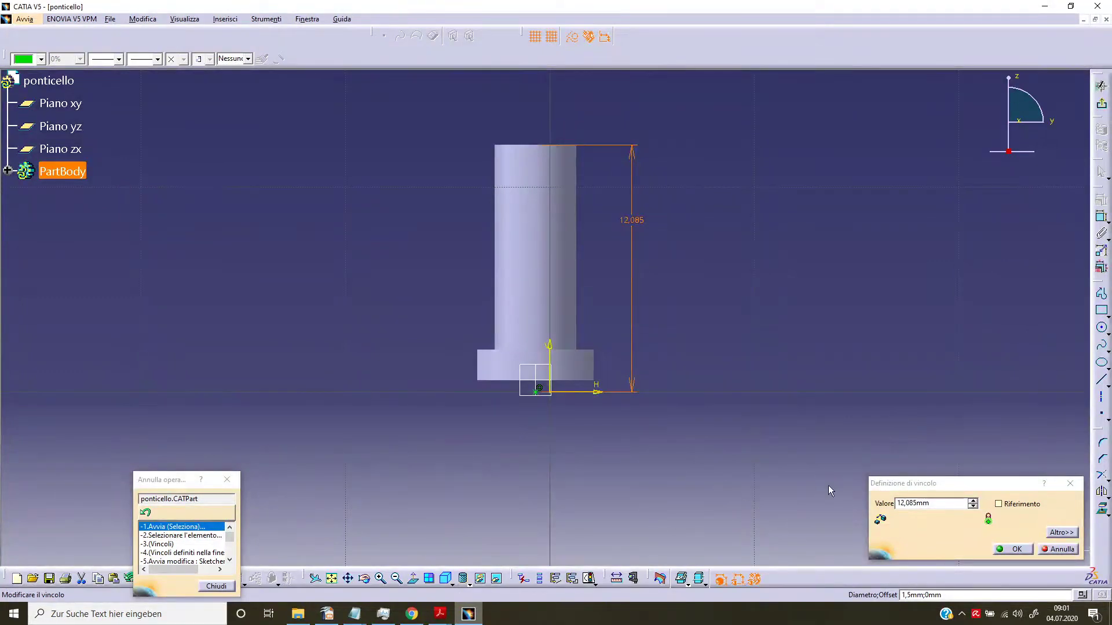
{"action": "left_click", "coordinate": [887, 491]}
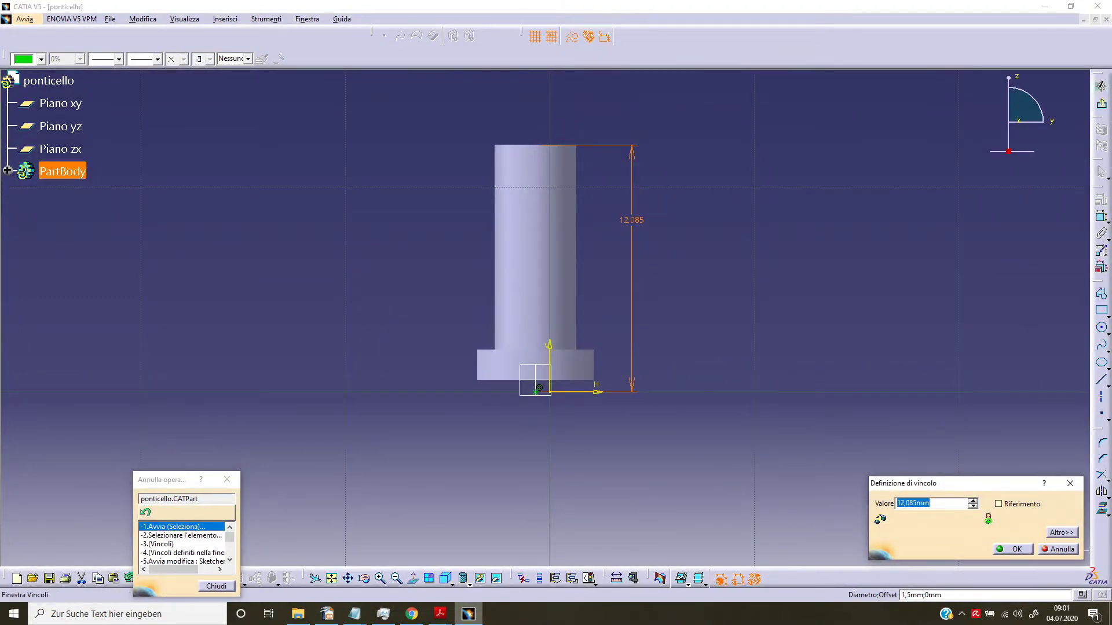
{"action": "type", "text": "3"}
{"action": "key", "text": "Return"}
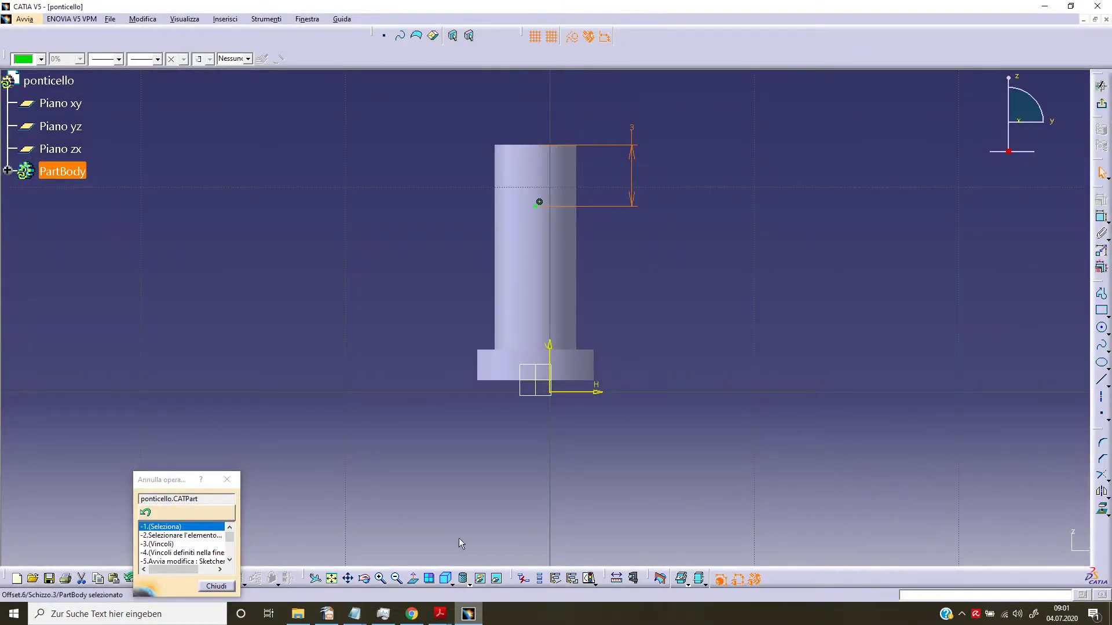
Close the undo history, leave the positioning sketch and create the 1.5 mm hole
{"action": "left_click", "coordinate": [216, 586]}
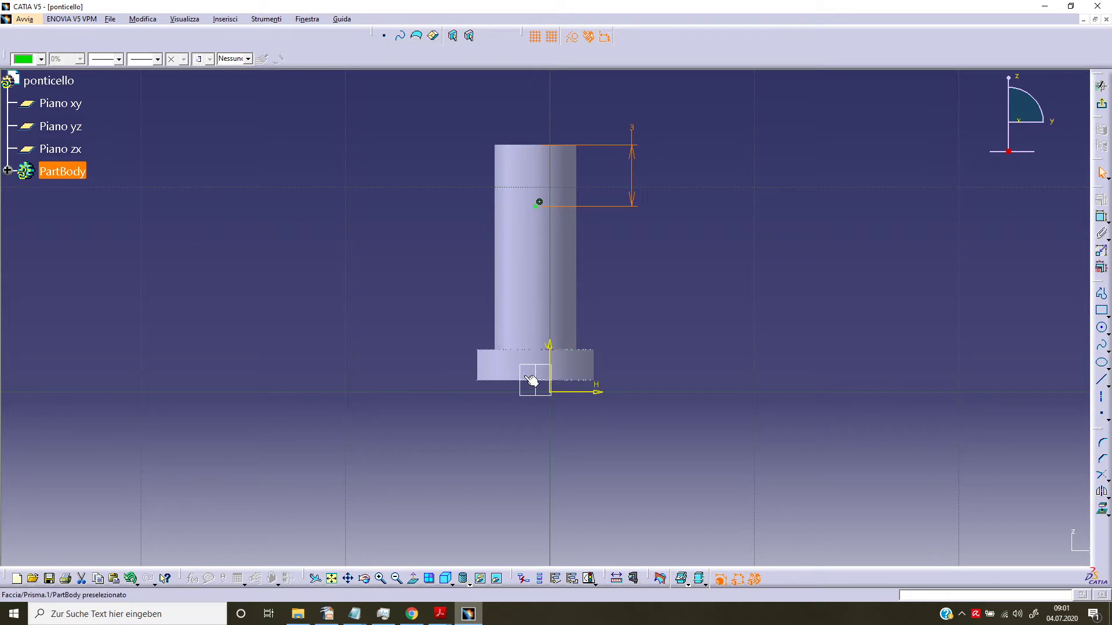
{"action": "left_click", "coordinate": [557, 366]}
{"action": "left_click", "coordinate": [1101, 267]}
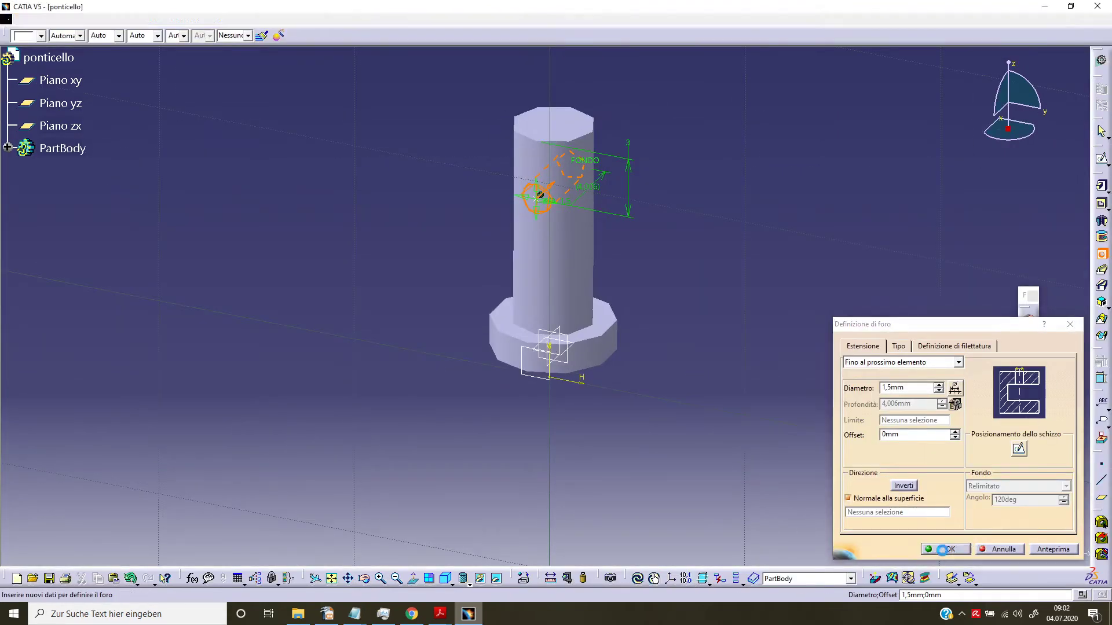
{"action": "left_click", "coordinate": [943, 549]}
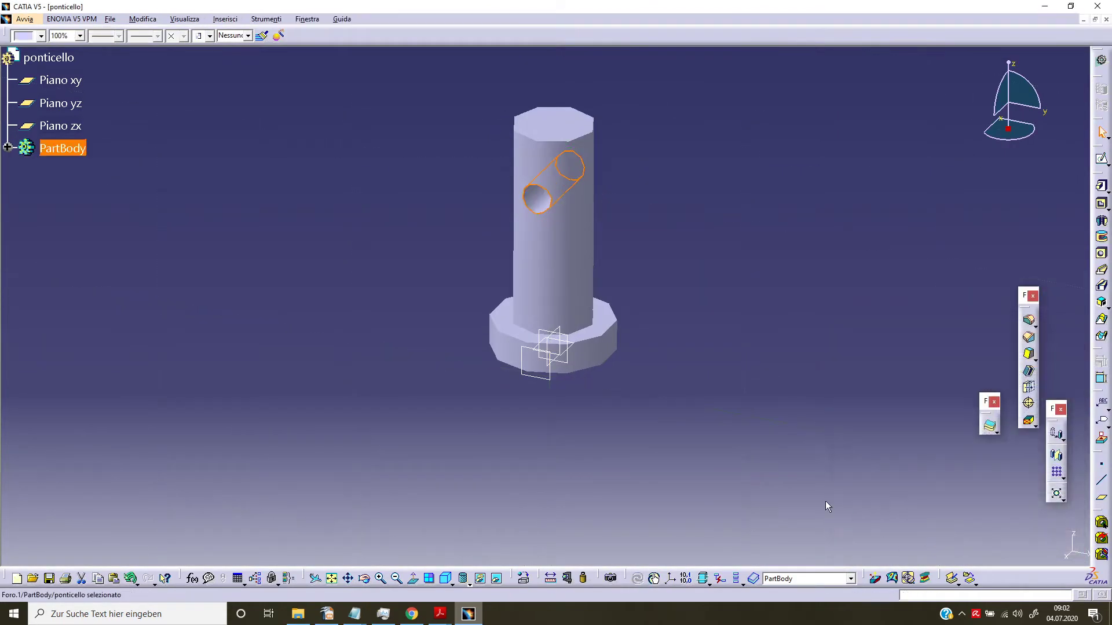
Chamfer the pin's top edge at 0,25 mm × 45°
{"action": "left_click", "coordinate": [766, 446]}
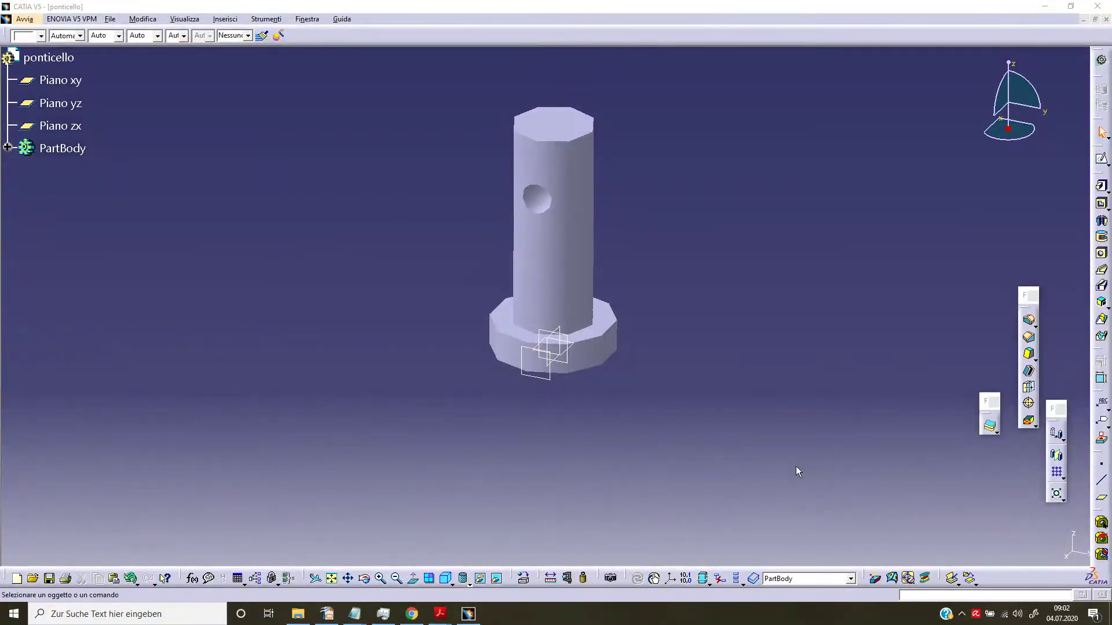
{"action": "left_click", "coordinate": [1027, 341]}
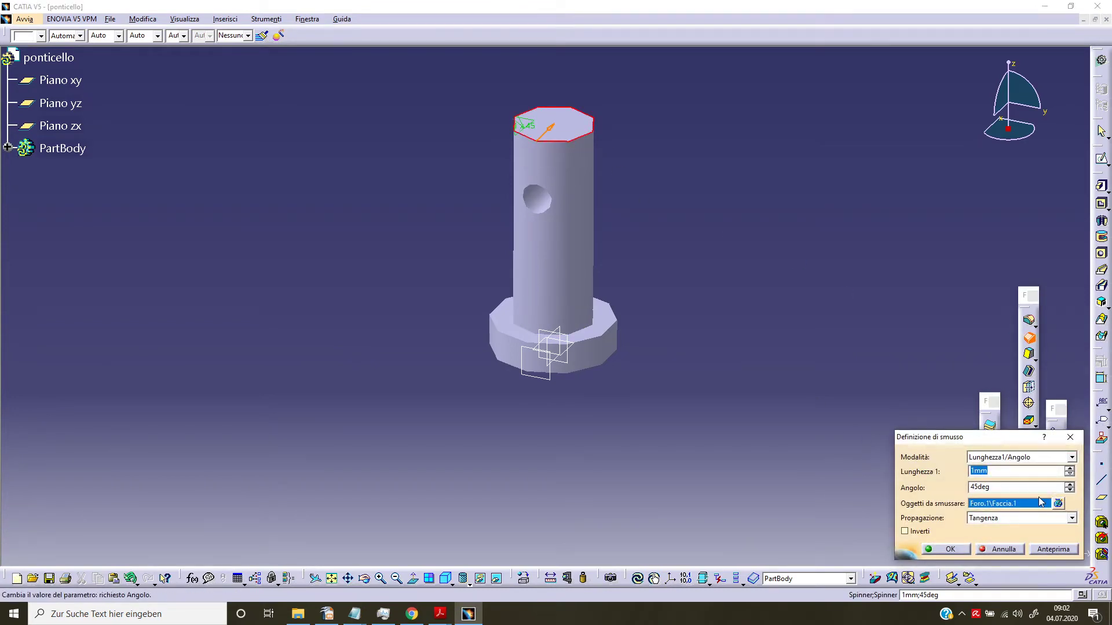
{"action": "type", "text": "0,25"}
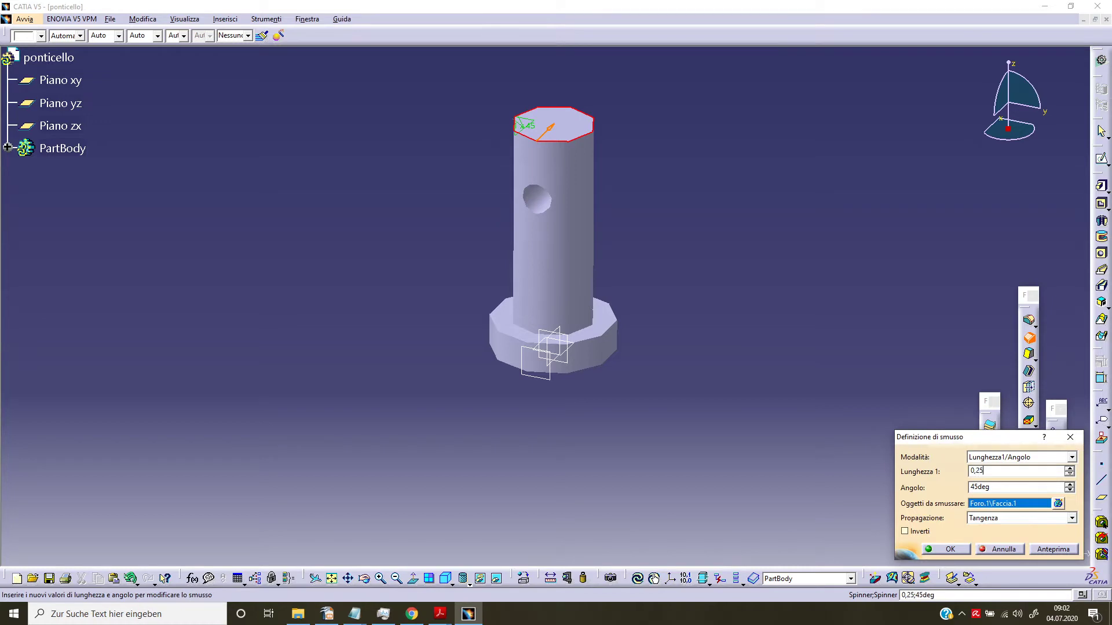
{"action": "left_click", "coordinate": [969, 550]}
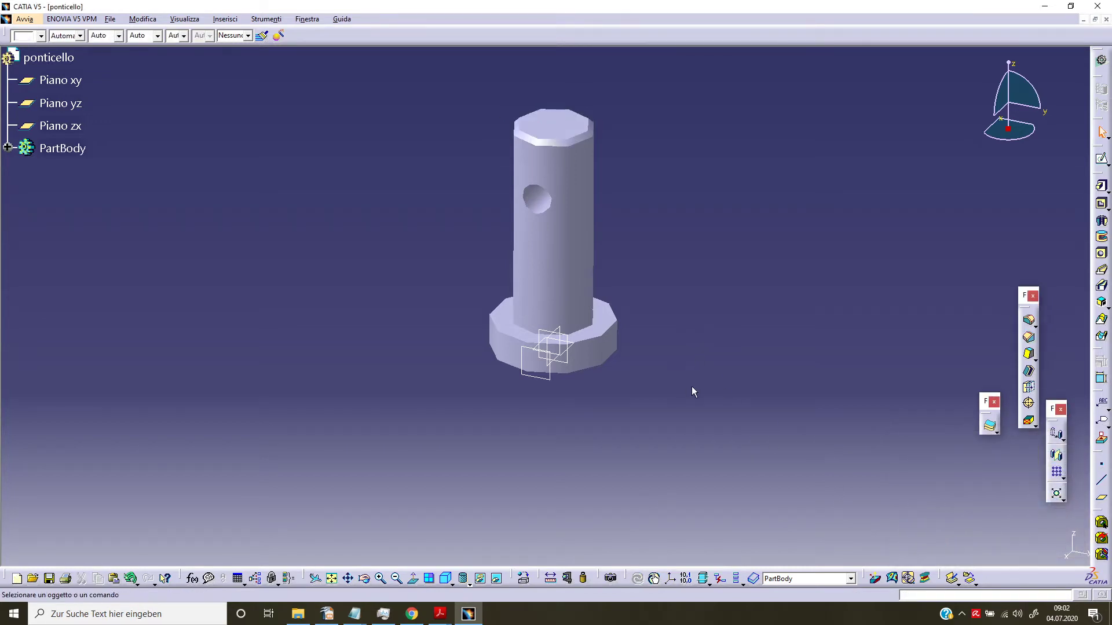
Hide the Piano.1 plane outline at the pin's base with Nascondi/Visualizza
{"action": "left_click", "coordinate": [548, 377]}
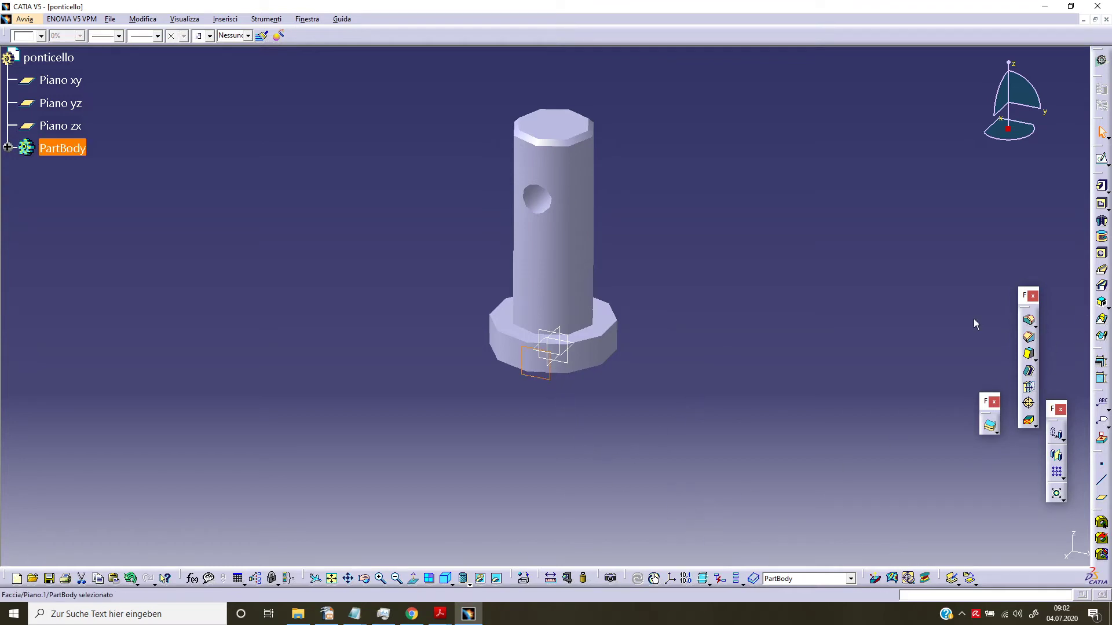
{"action": "right_click", "coordinate": [550, 378]}
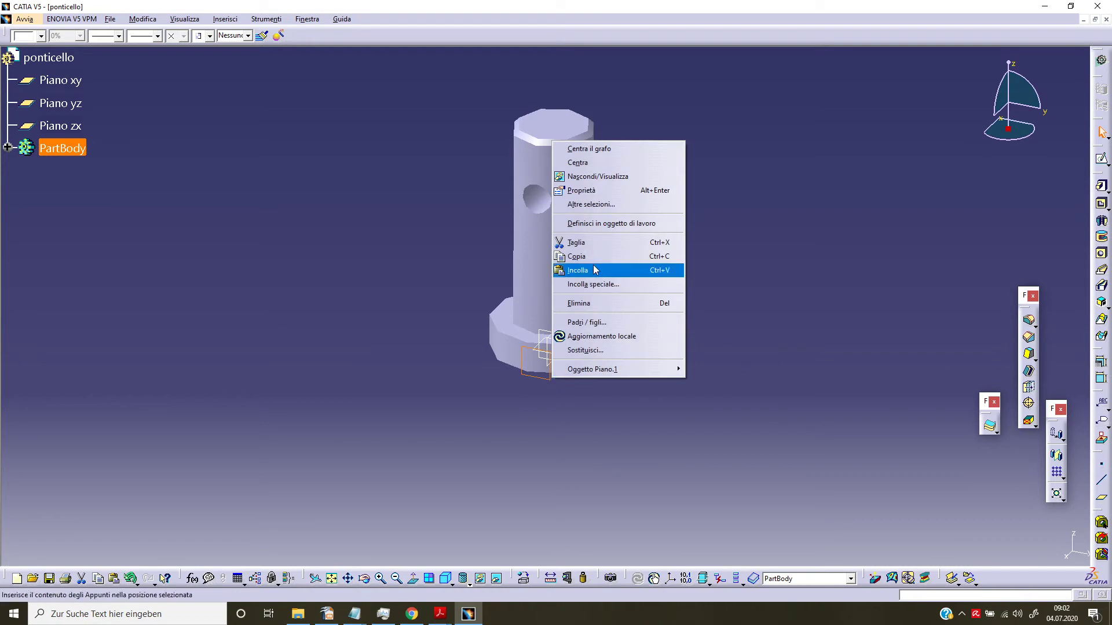
{"action": "left_click", "coordinate": [600, 177]}
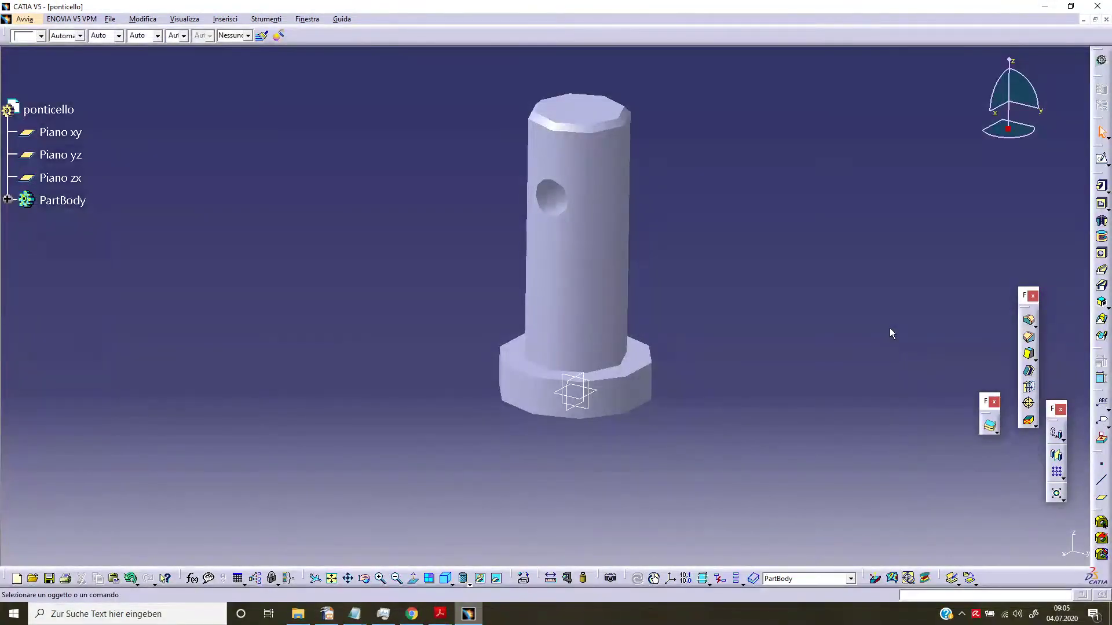
Chamfer both rims of the cross hole at 0,1 mm × 45°
{"action": "left_click", "coordinate": [1030, 338]}
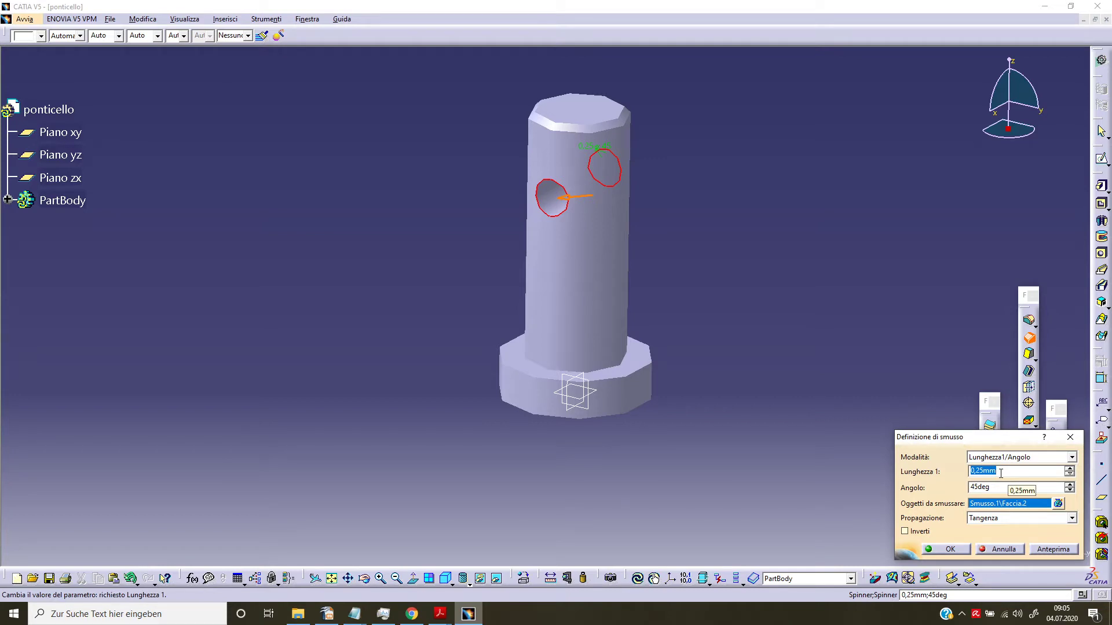
{"action": "type", "text": "0,"}
{"action": "type", "text": "1"}
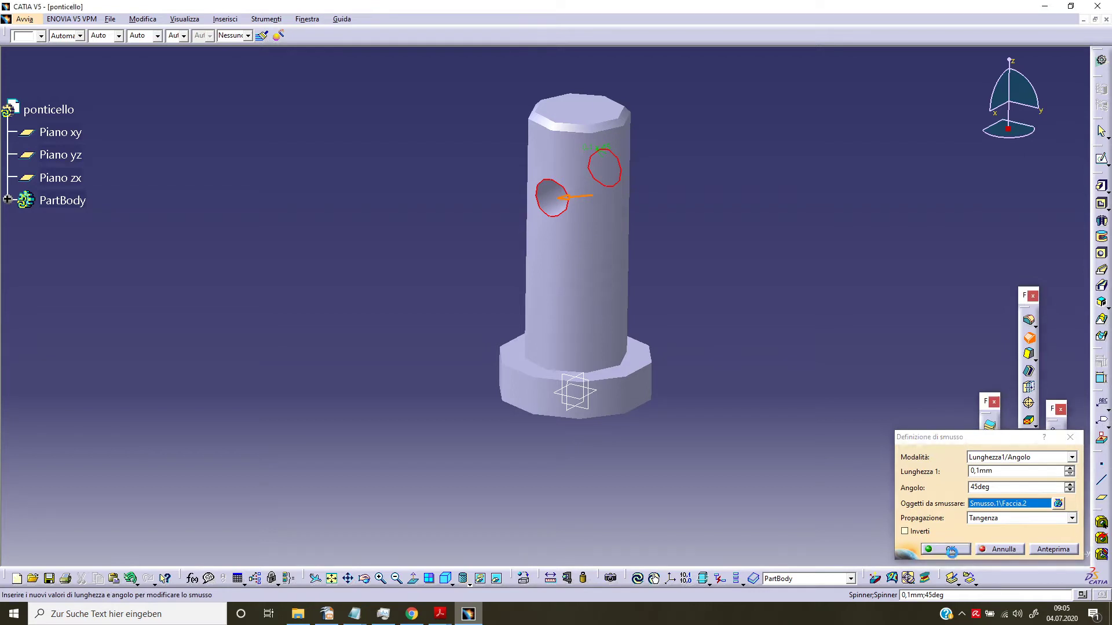
{"action": "left_click", "coordinate": [950, 549]}
{"action": "middle_click_drag", "start_coordinate": [543, 449], "coordinate": [622, 378]}
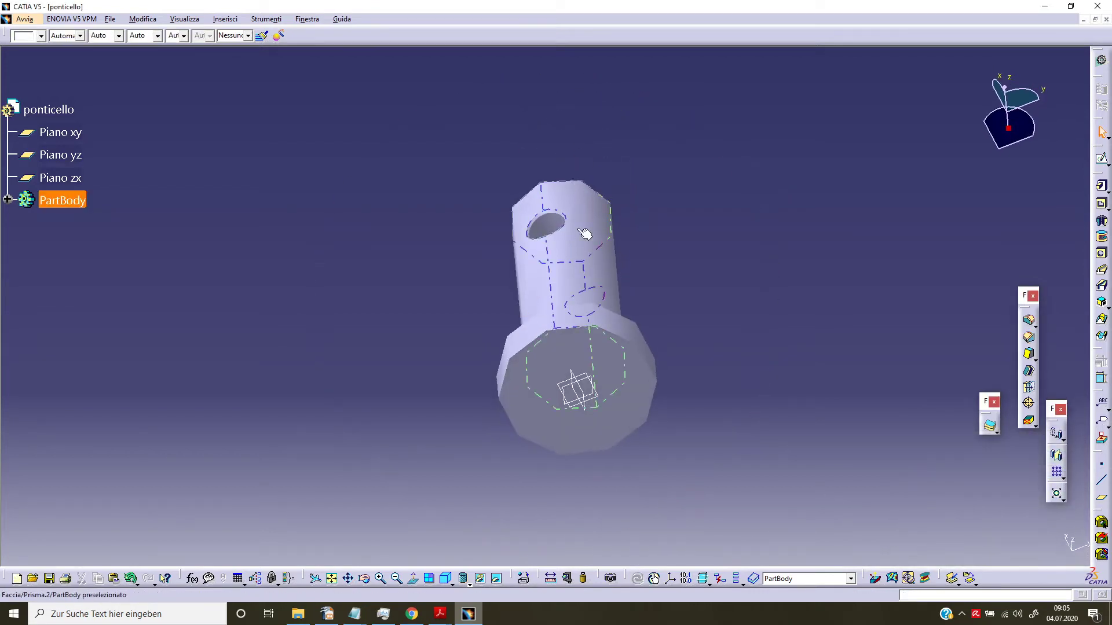
Start a sketch on the pin's bottom face and draw a circle
{"action": "left_click", "coordinate": [622, 377]}
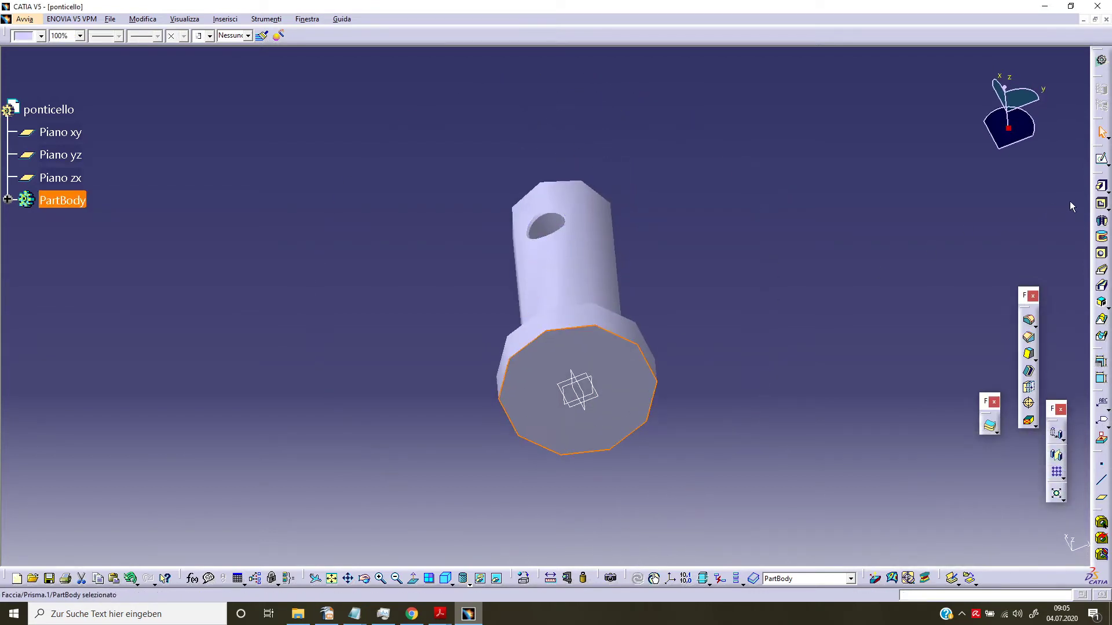
{"action": "left_click", "coordinate": [1102, 159]}
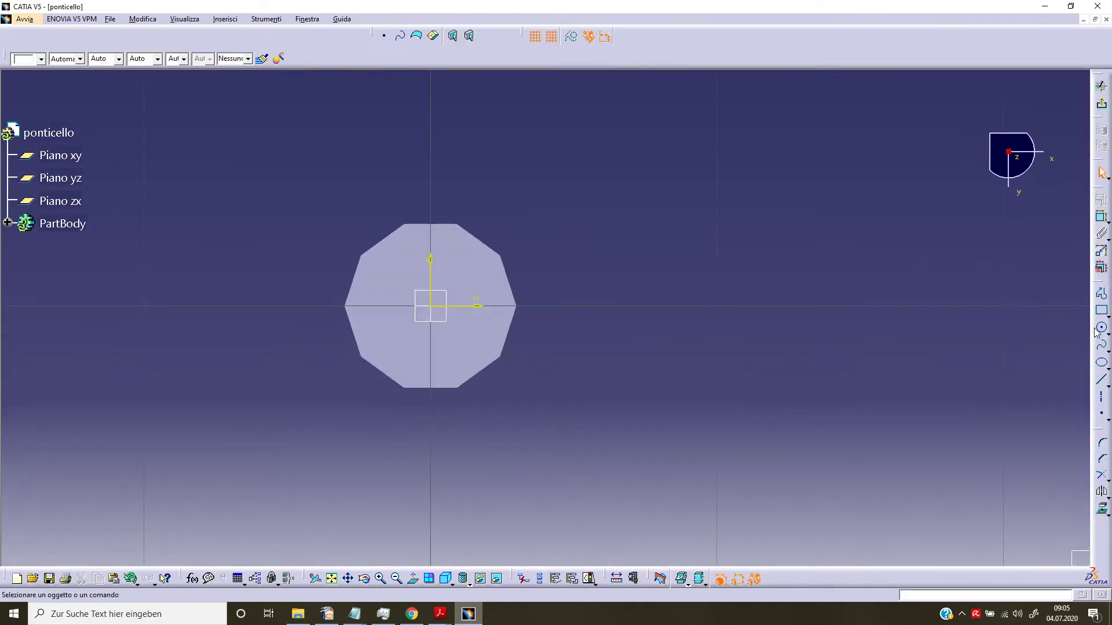
{"action": "left_click", "coordinate": [1102, 329]}
{"action": "left_click", "coordinate": [783, 294]}
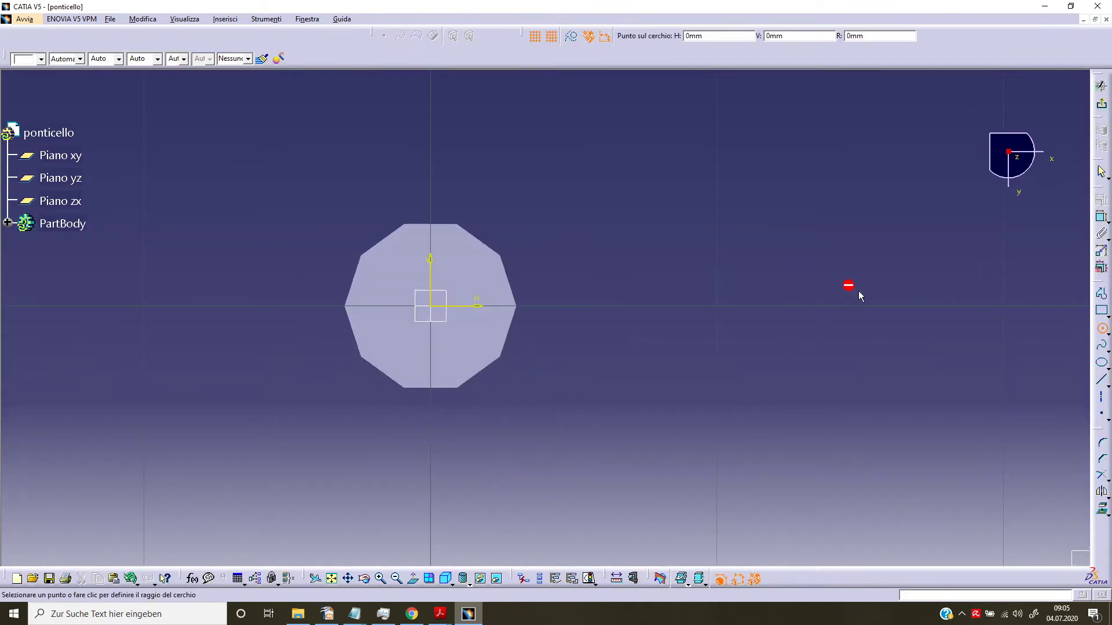
{"action": "left_click", "coordinate": [889, 292]}
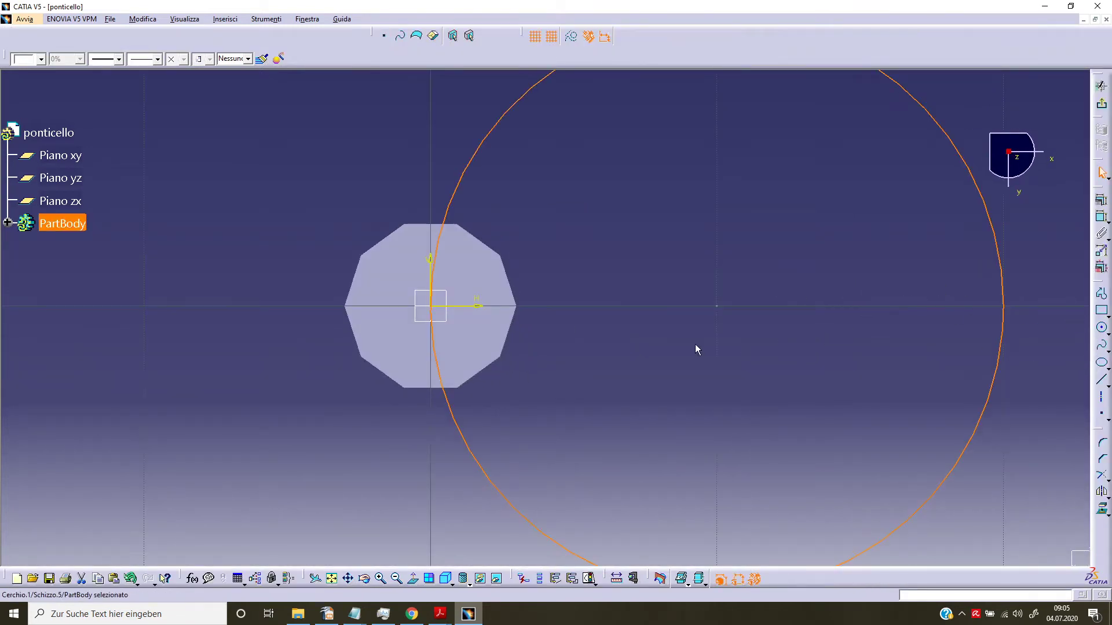
Make the circle concentric with the polygon and dimension its diameter to 3 mm
{"action": "left_click", "coordinate": [509, 353]}
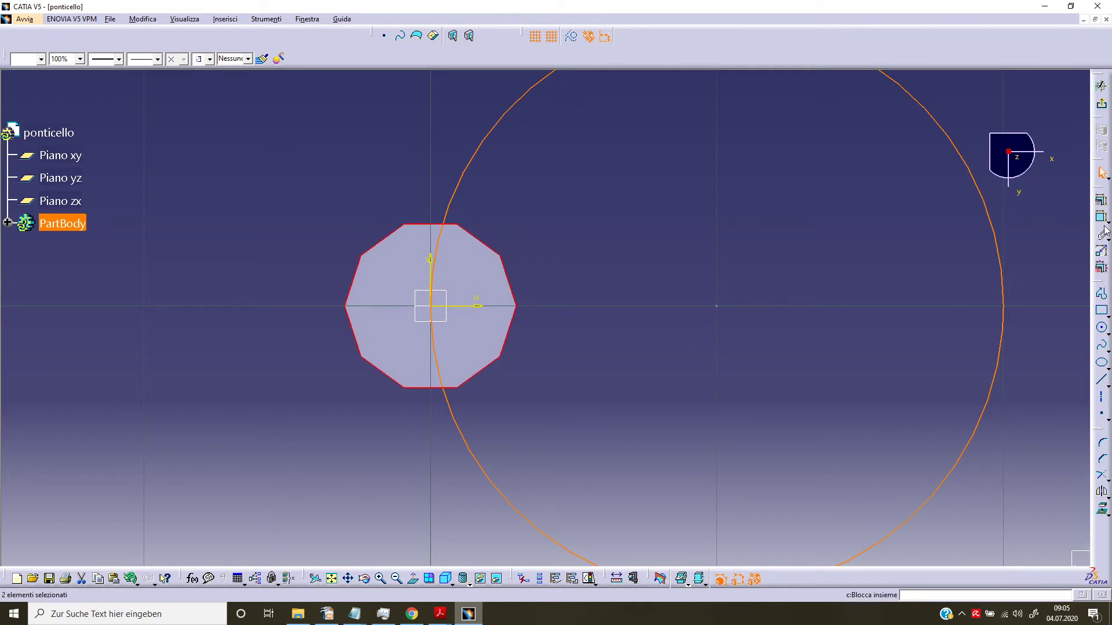
{"action": "left_click", "coordinate": [1101, 200]}
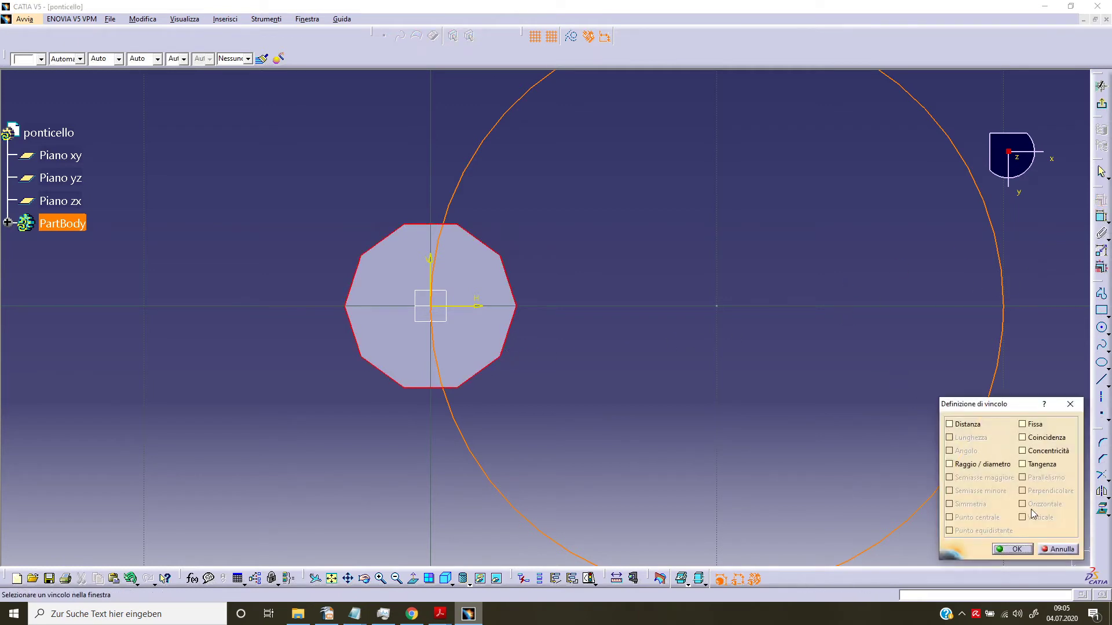
{"action": "left_click", "coordinate": [1051, 455]}
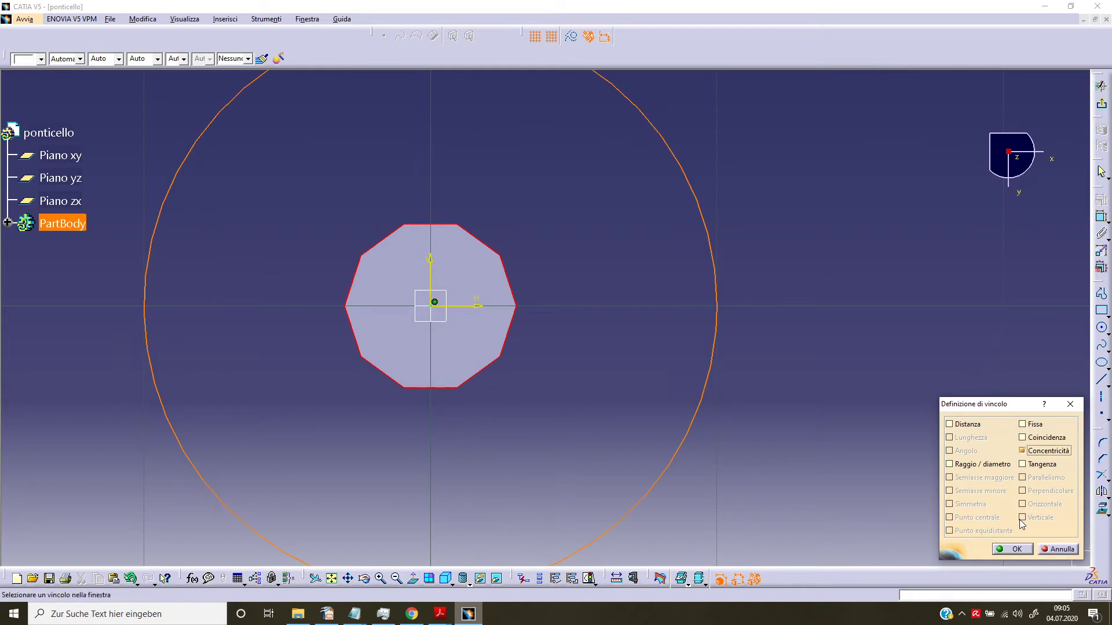
{"action": "left_click", "coordinate": [1013, 549]}
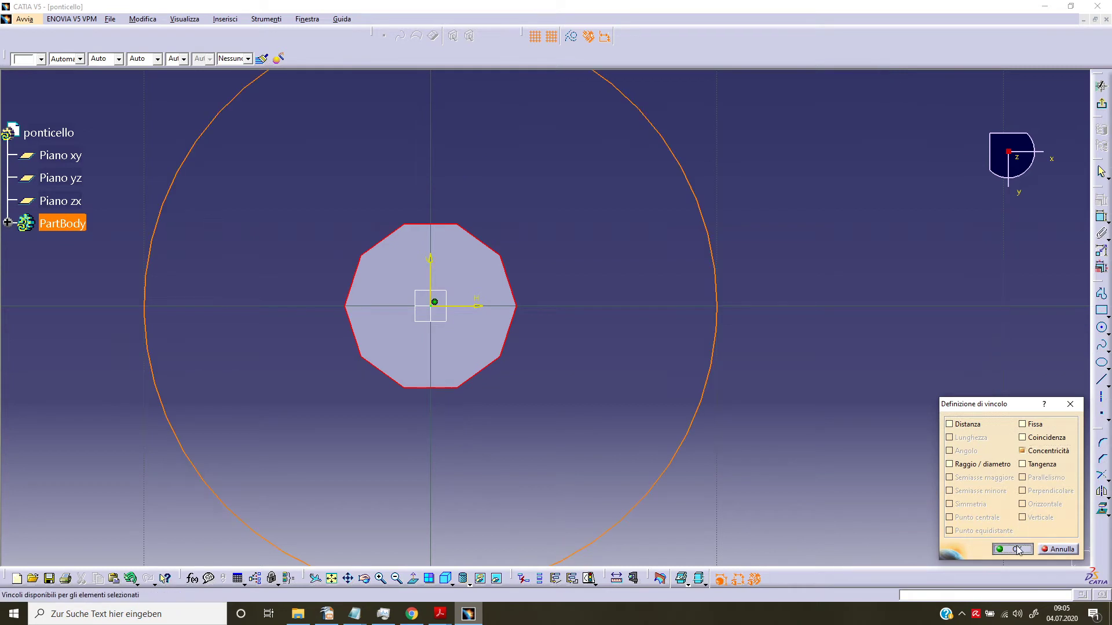
{"action": "left_click", "coordinate": [710, 388]}
{"action": "left_click", "coordinate": [1101, 217]}
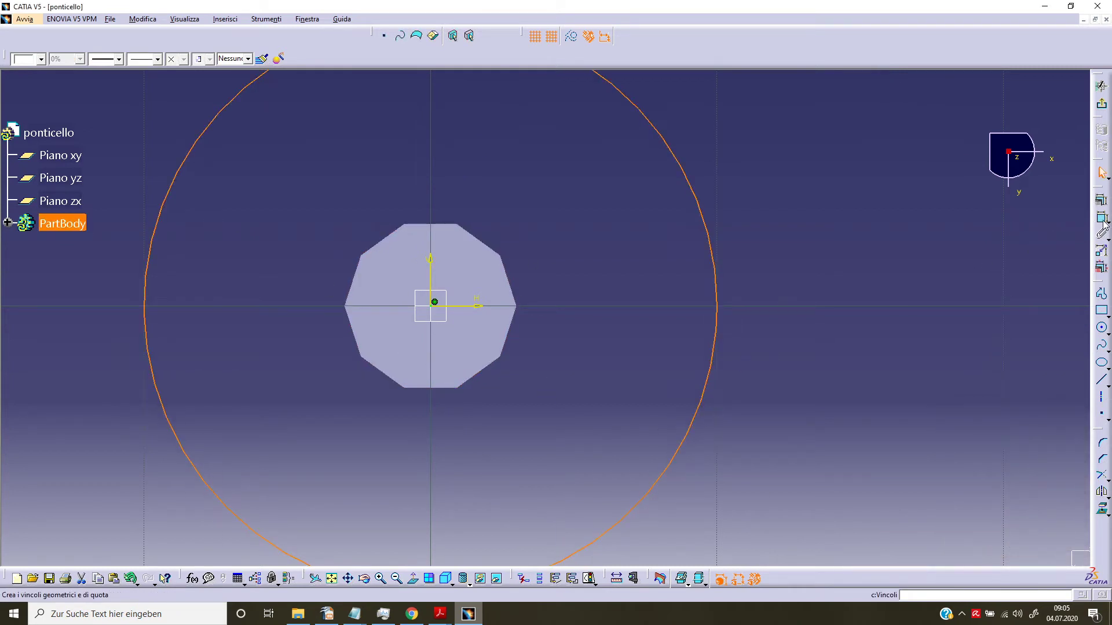
{"action": "double_click", "coordinate": [838, 295]}
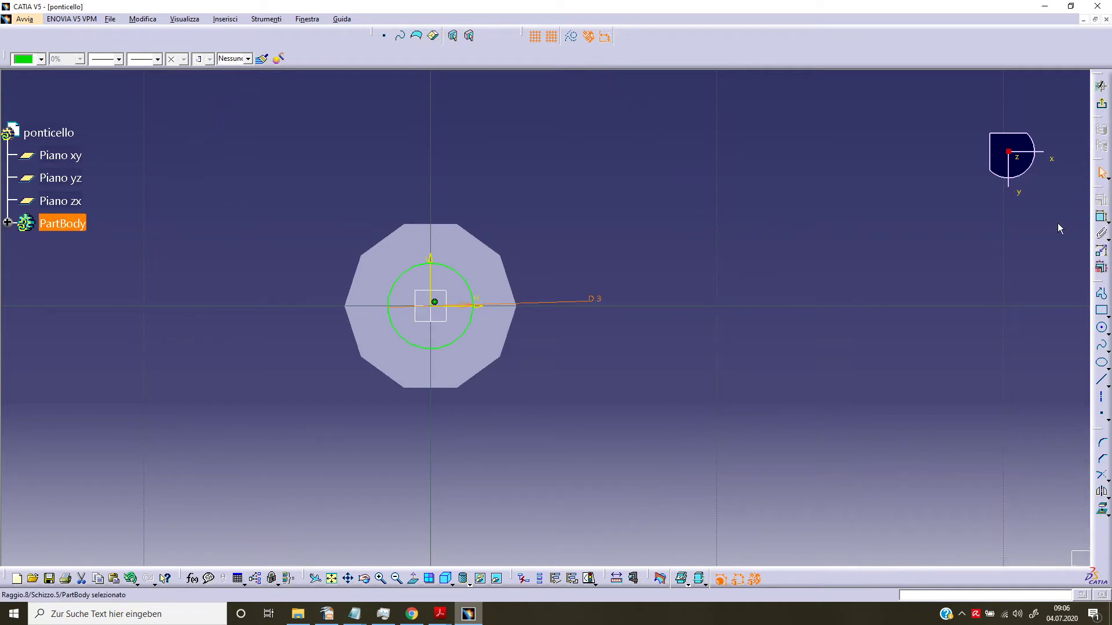
Pad the diameter-3 sketch Schizzo.5 10 mm out of the pin's underside
{"action": "left_click", "coordinate": [1101, 86]}
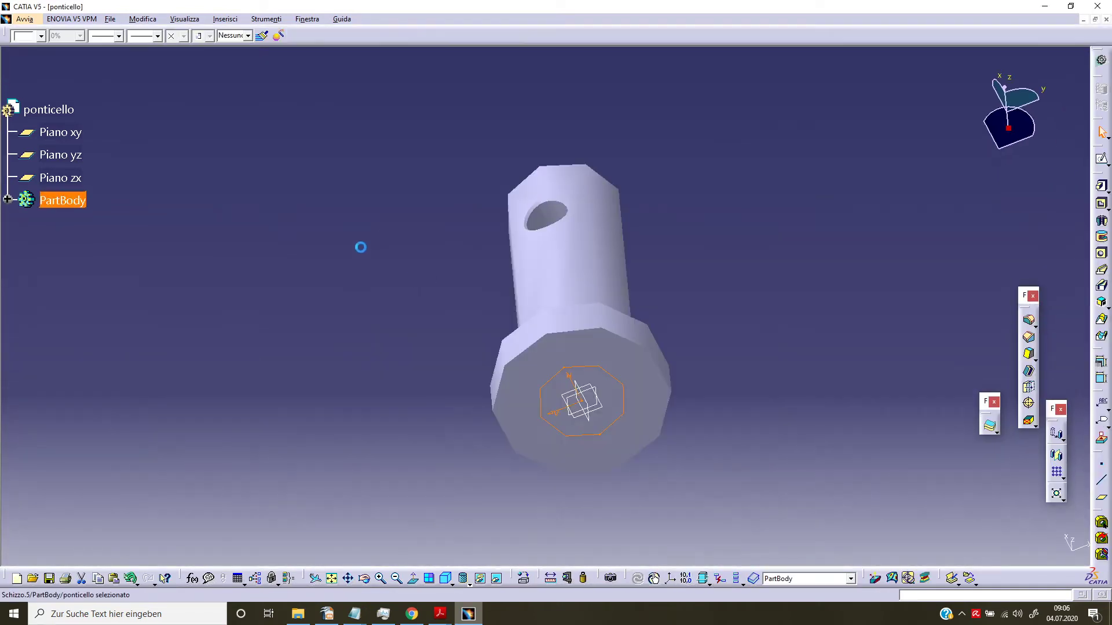
{"action": "middle_click_drag", "start_coordinate": [422, 285], "coordinate": [614, 348]}
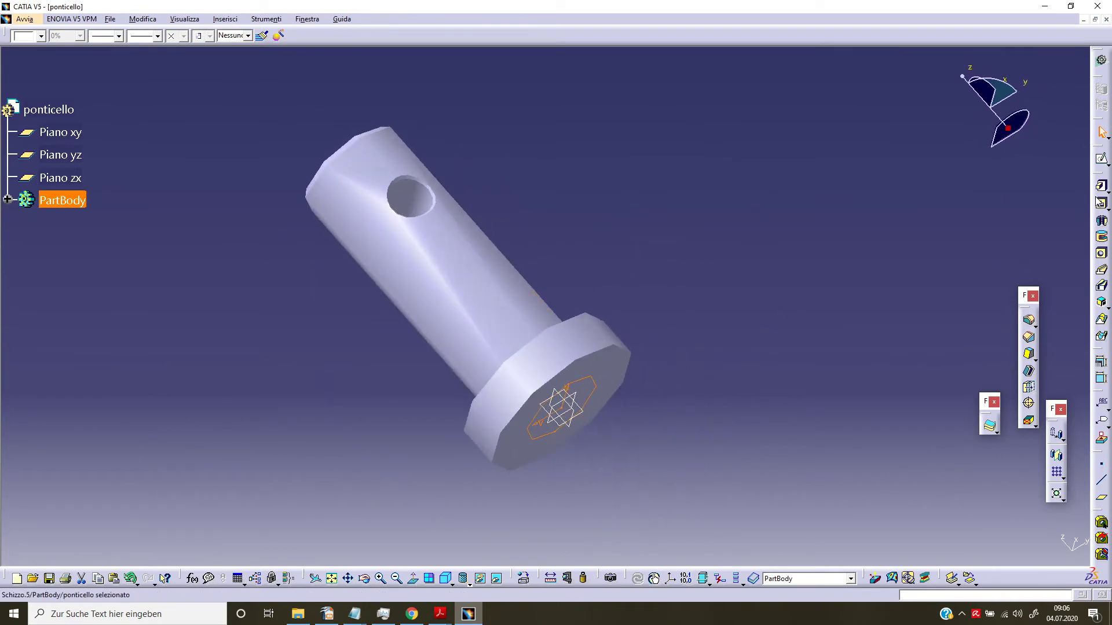
{"action": "left_click", "coordinate": [1101, 185]}
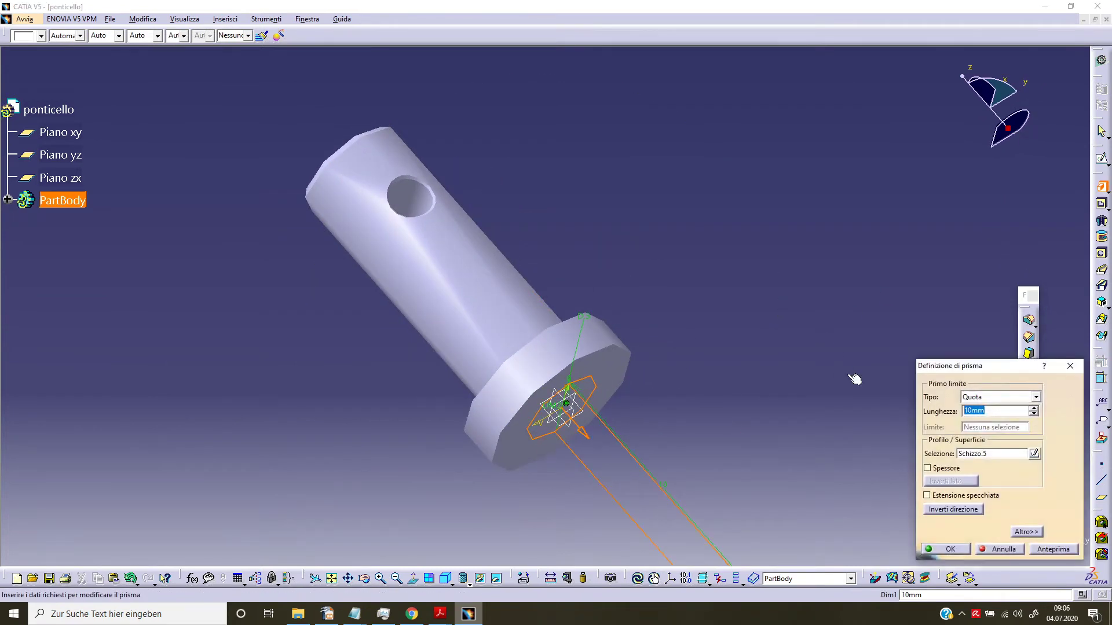
{"action": "key", "text": "Return"}
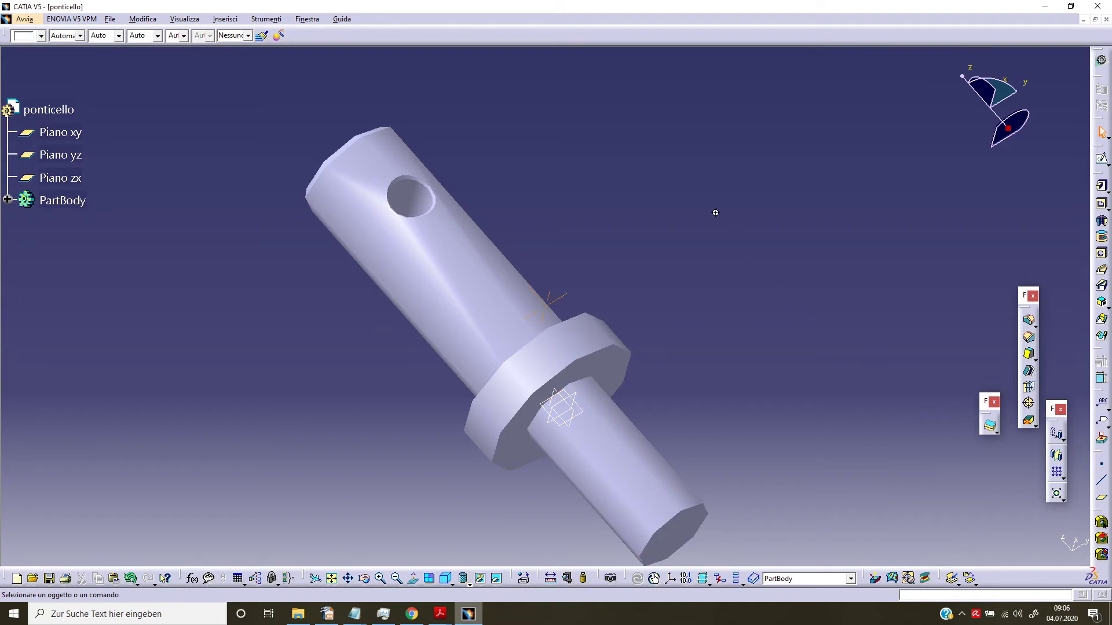
{"action": "mouse_move", "coordinate": [716, 213]}
{"action": "middle_mouse_down"}
{"action": "mouse_move", "coordinate": [621, 360]}
{"action": "mouse_move", "coordinate": [691, 266]}
{"action": "mouse_move", "coordinate": [689, 343]}
{"action": "middle_mouse_up"}
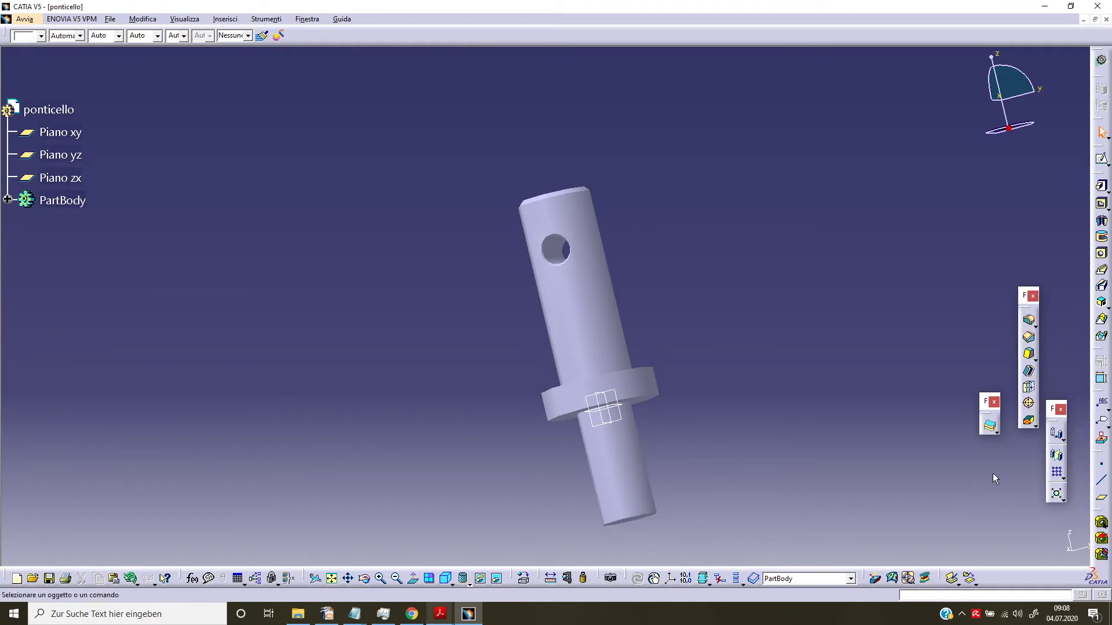
Thread the lower shank M3 Metrico passo grosso, 5 mm deep, limited at its end face
{"action": "left_click", "coordinate": [1029, 405]}
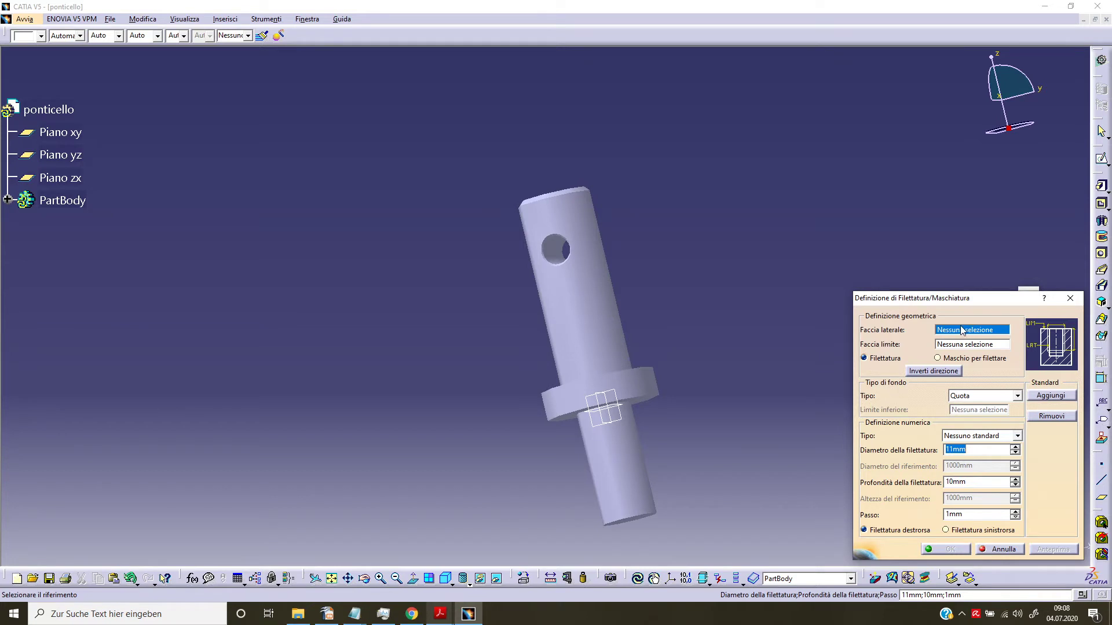
{"action": "left_click", "coordinate": [615, 480]}
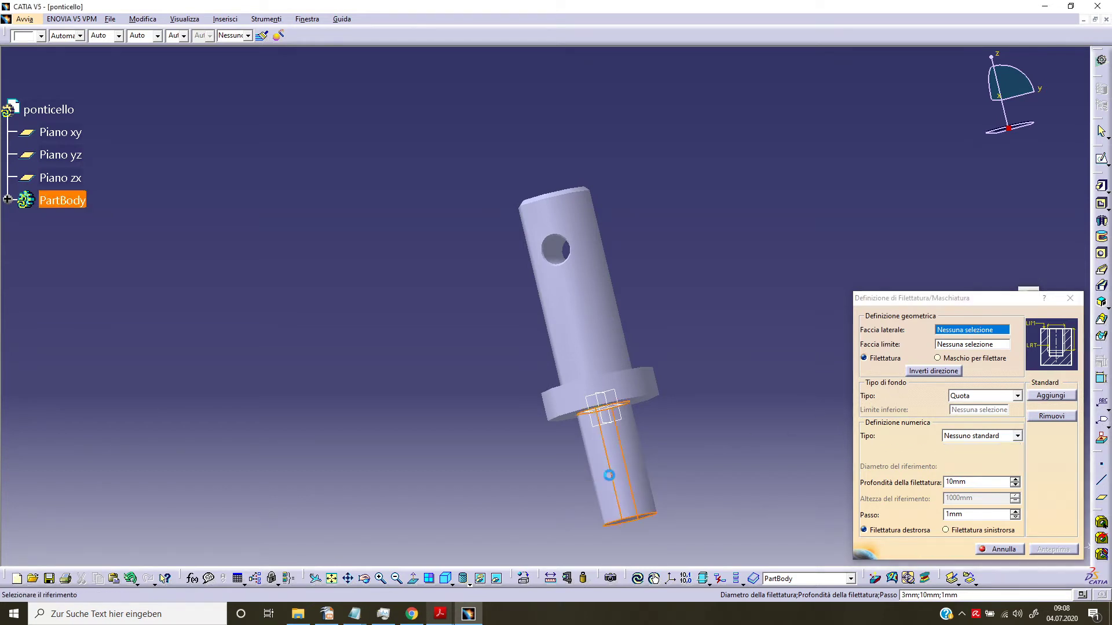
{"action": "mouse_move", "coordinate": [645, 504]}
{"action": "middle_mouse_down"}
{"action": "mouse_move", "coordinate": [666, 402]}
{"action": "mouse_move", "coordinate": [715, 438]}
{"action": "mouse_move", "coordinate": [747, 417]}
{"action": "middle_mouse_up"}
{"action": "left_click", "coordinate": [699, 489]}
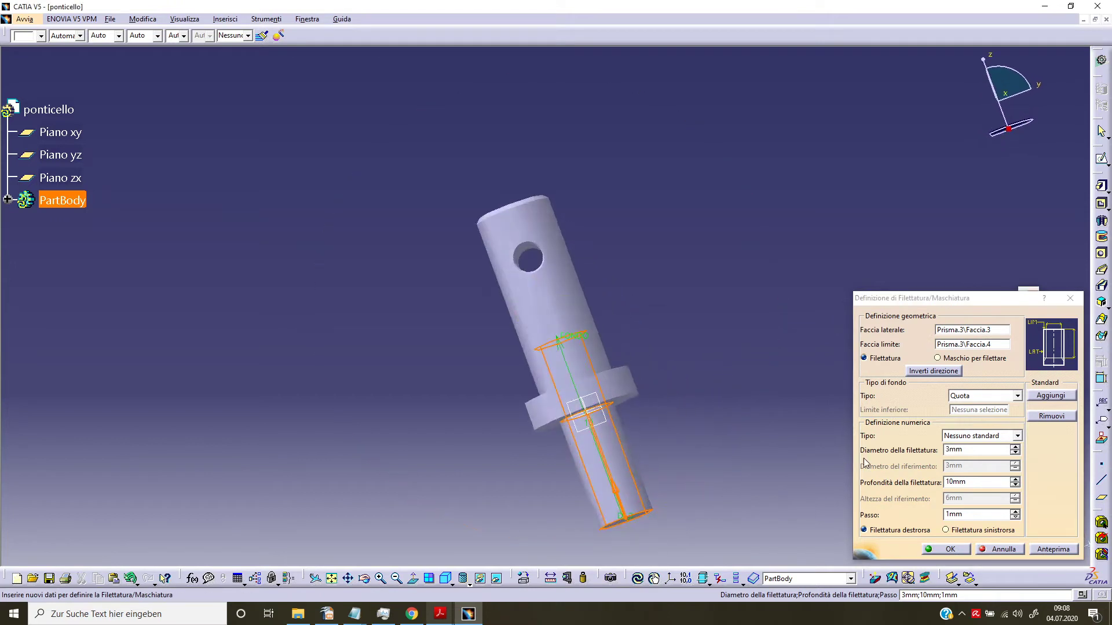
{"action": "left_click", "coordinate": [1017, 437]}
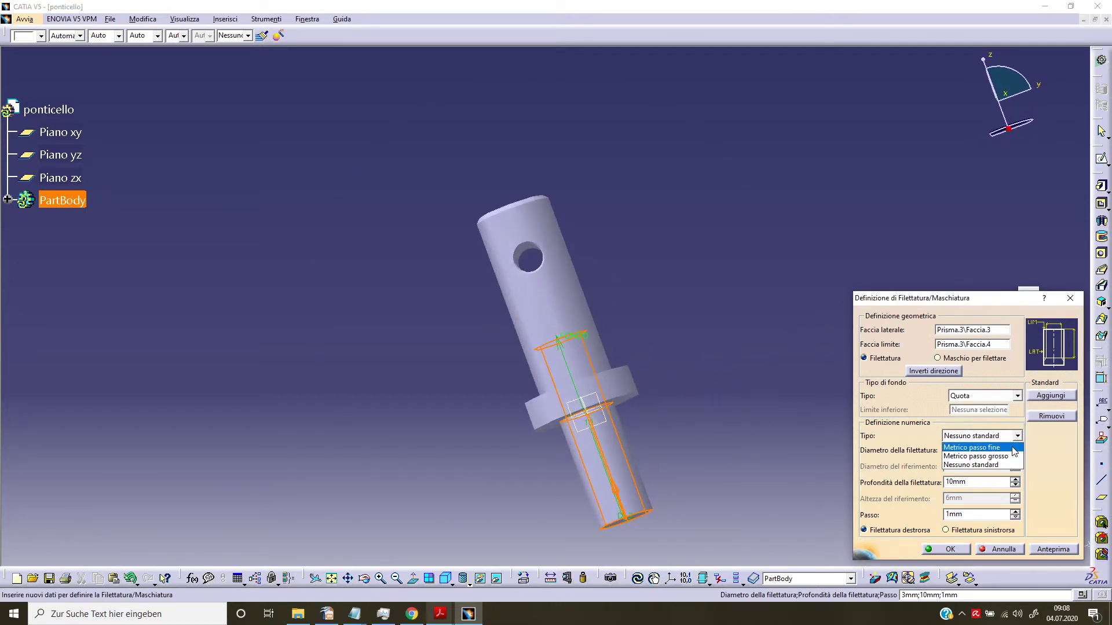
{"action": "left_click", "coordinate": [1011, 457]}
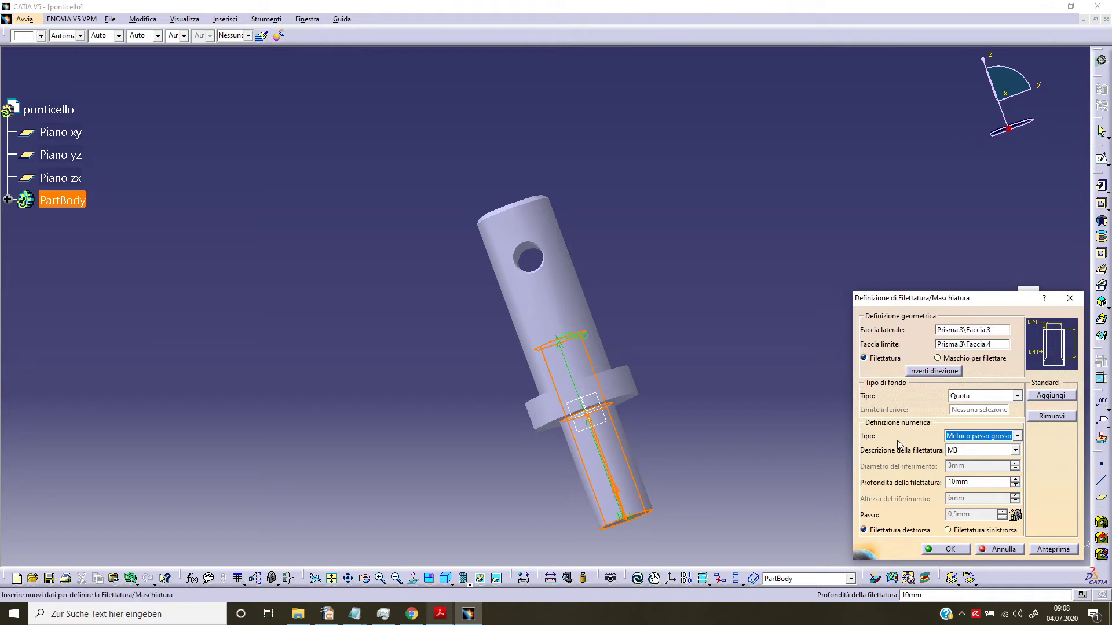
{"action": "left_click", "coordinate": [1015, 485]}
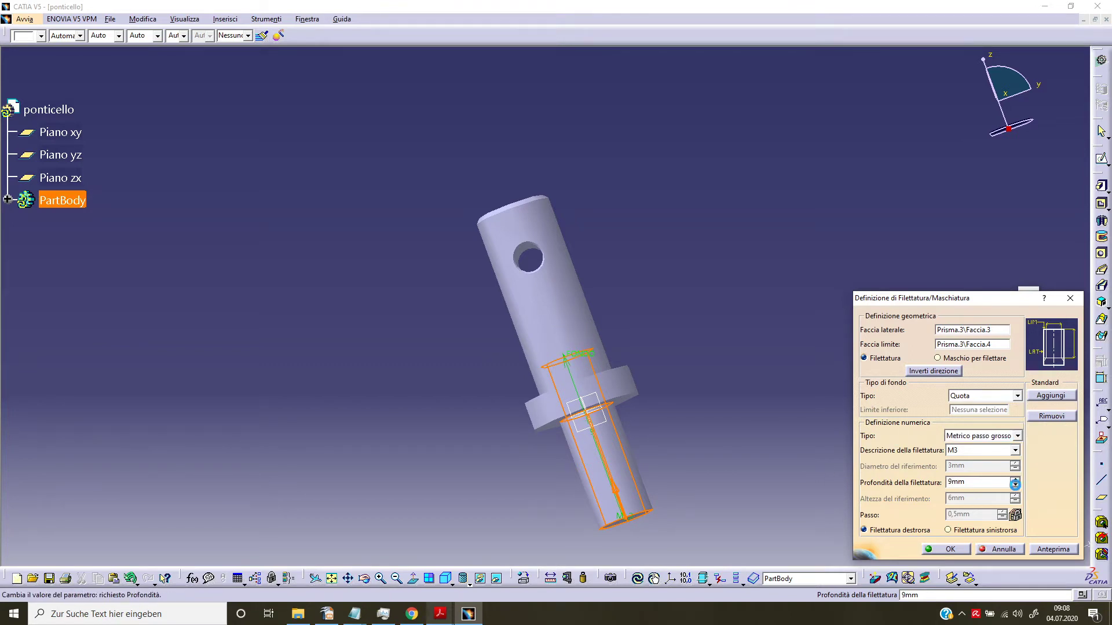
{"action": "left_click", "coordinate": [1015, 485]}
{"action": "left_click", "coordinate": [1015, 486]}
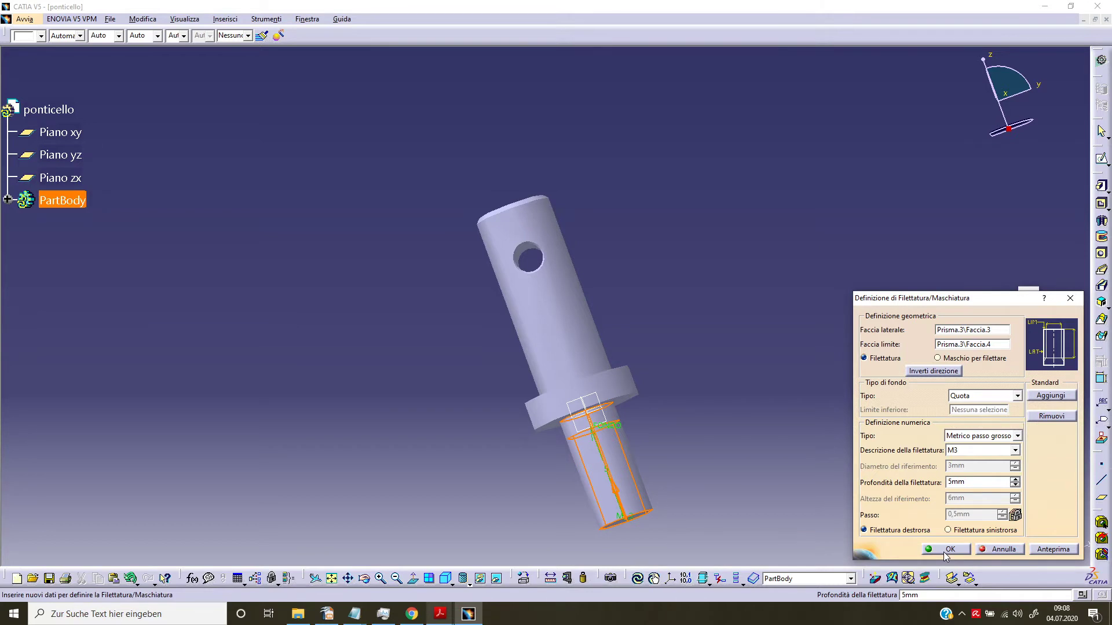
{"action": "left_click", "coordinate": [946, 551]}
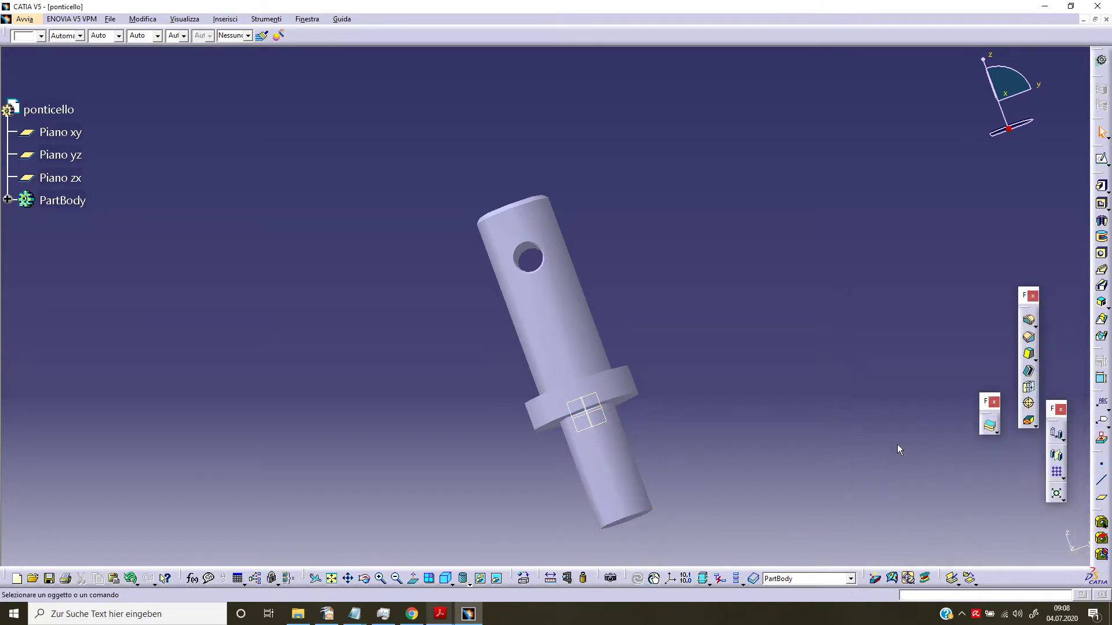
Chamfer the threaded shank's bottom edge at 0,25 mm × 45°
{"action": "left_click", "coordinate": [1031, 339]}
{"action": "left_click", "coordinate": [651, 515]}
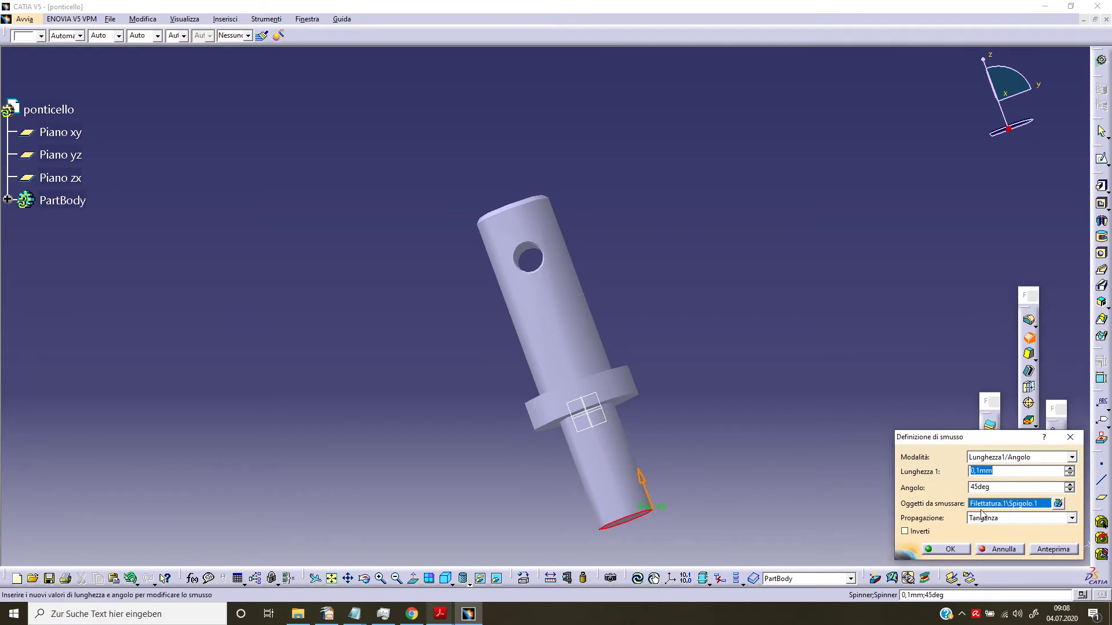
{"action": "type", "text": "0,25"}
{"action": "left_click", "coordinate": [946, 549]}
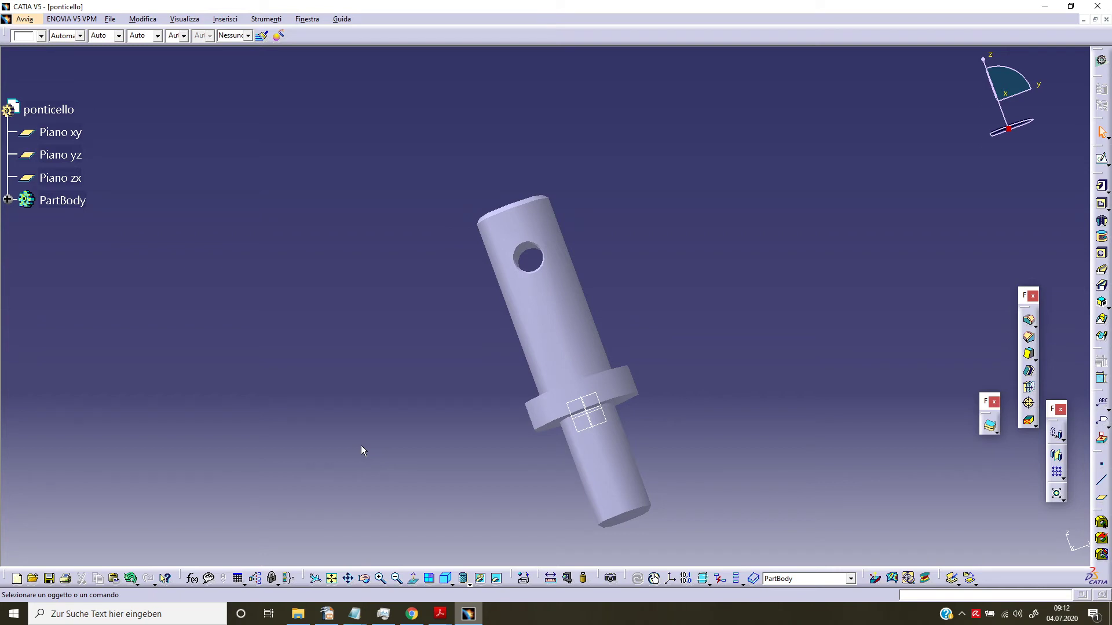
Hide reference planes Piano xy, Piano yz and Piano zx together
{"action": "left_click", "coordinate": [81, 135]}
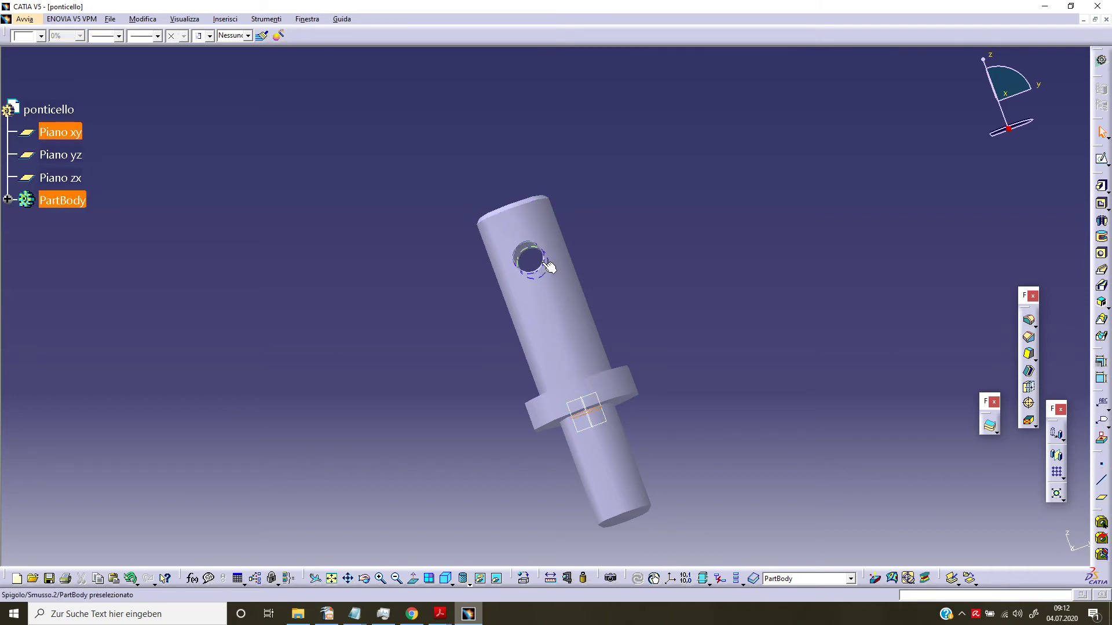
{"action": "left_click", "coordinate": [82, 183], "text": "shift"}
{"action": "right_click", "coordinate": [79, 183]}
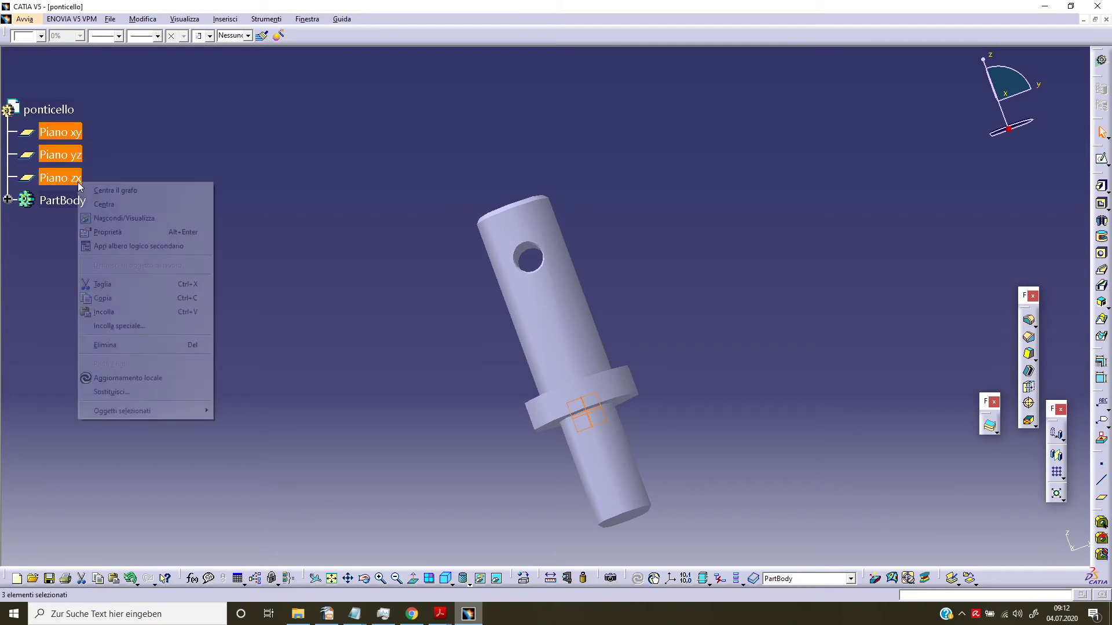
{"action": "left_click", "coordinate": [109, 220]}
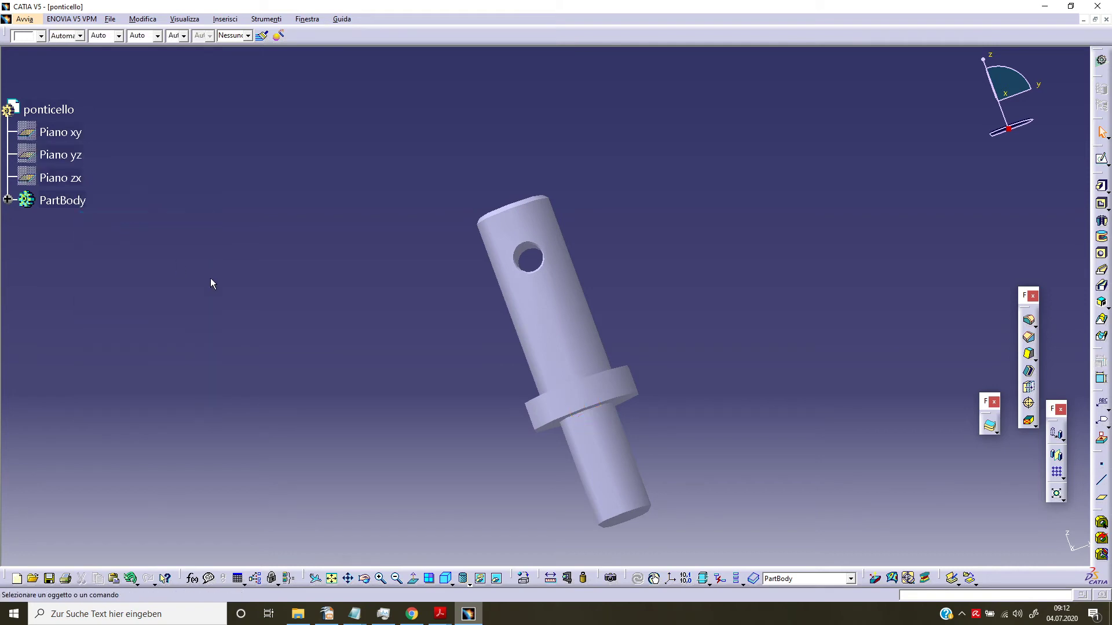
Apply Ottone brass from the Metalli library to the ponticello part, then save it
{"action": "left_click", "coordinate": [525, 577]}
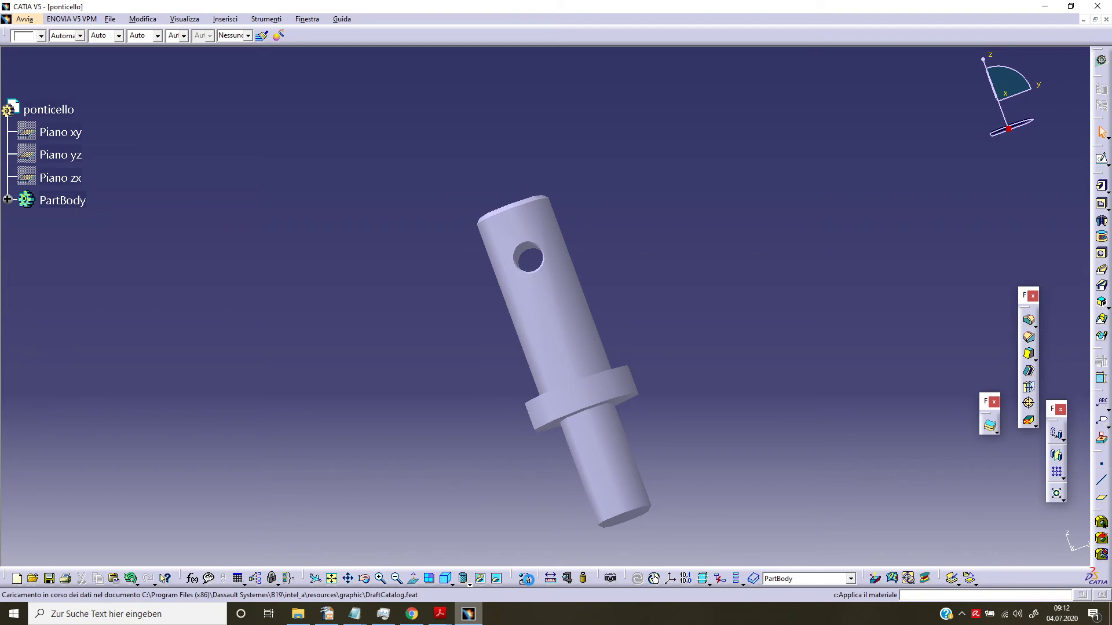
{"action": "left_click", "coordinate": [884, 314]}
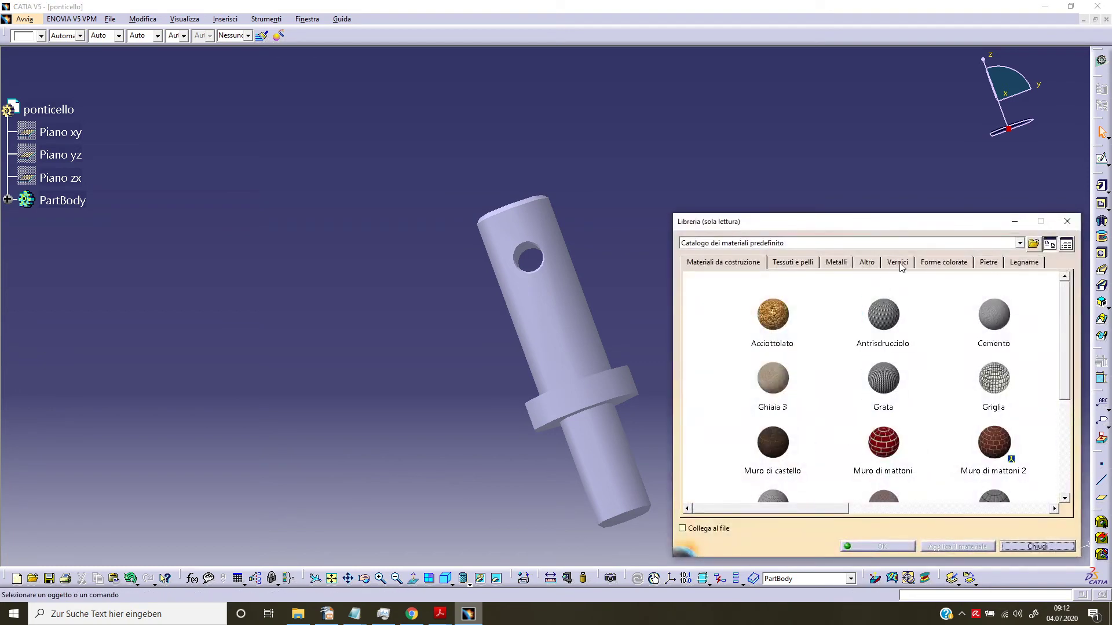
{"action": "left_click", "coordinate": [837, 264]}
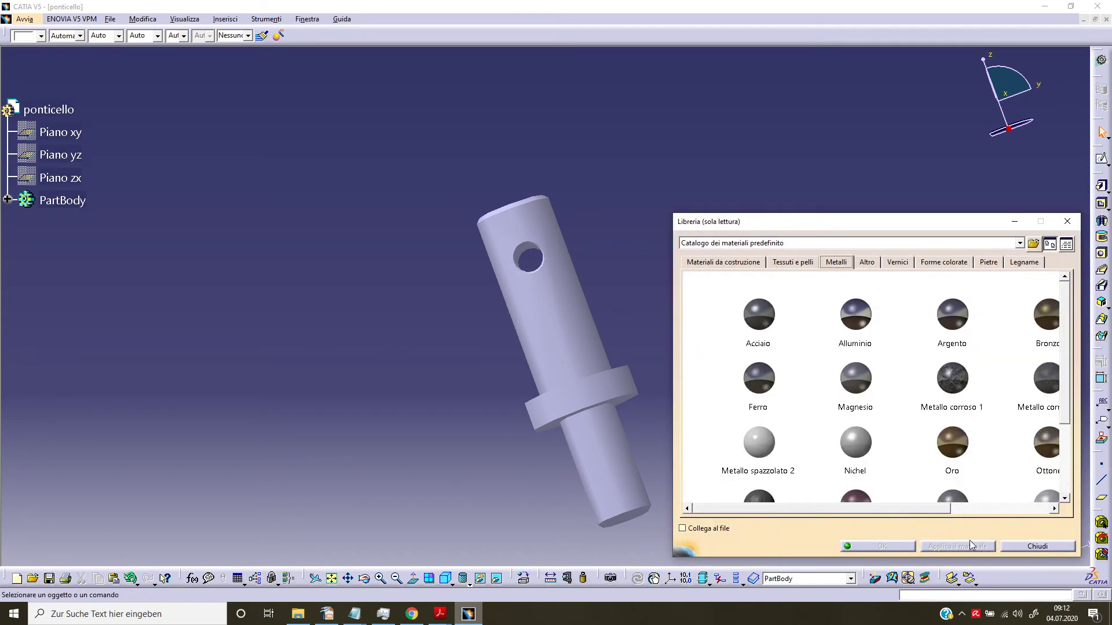
{"action": "left_click_drag", "start_coordinate": [925, 512], "coordinate": [983, 511]}
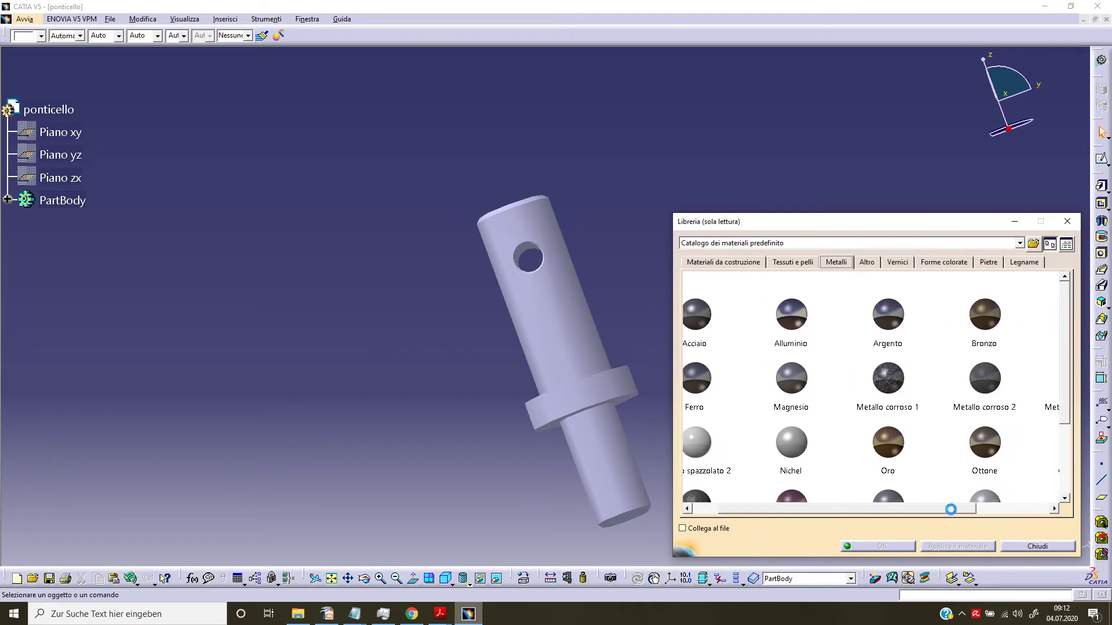
{"action": "left_click", "coordinate": [978, 446]}
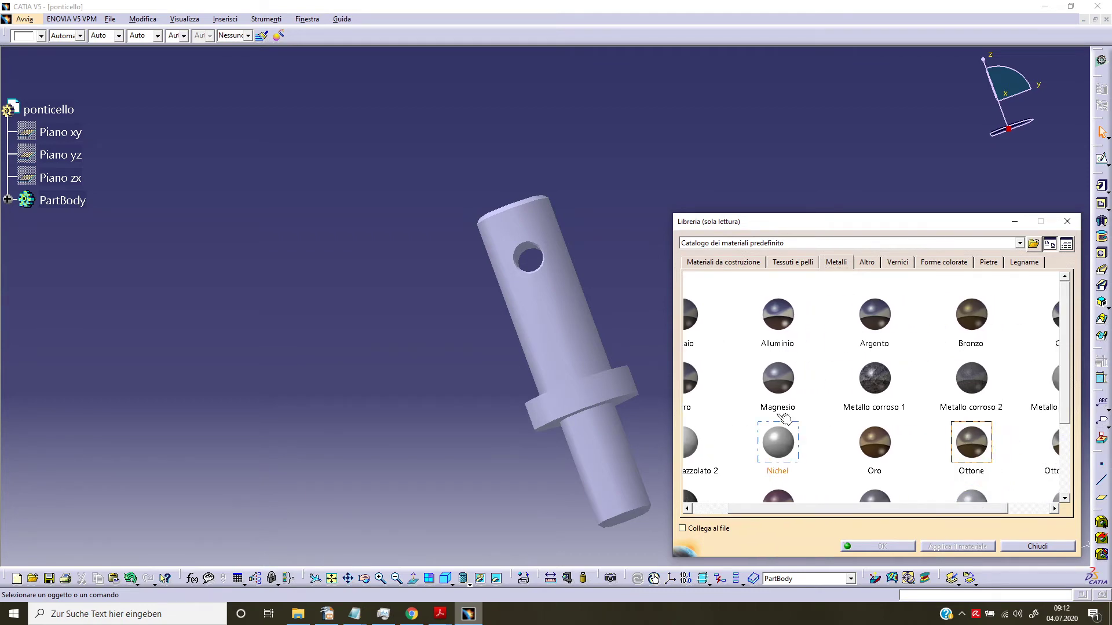
{"action": "left_click", "coordinate": [70, 110]}
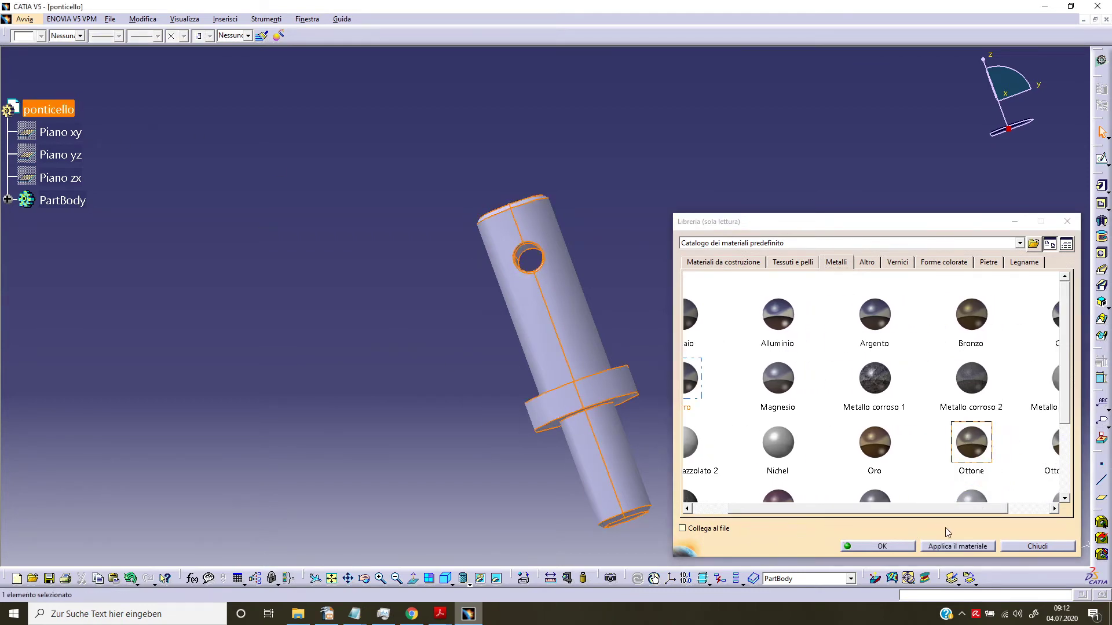
{"action": "left_click", "coordinate": [964, 550]}
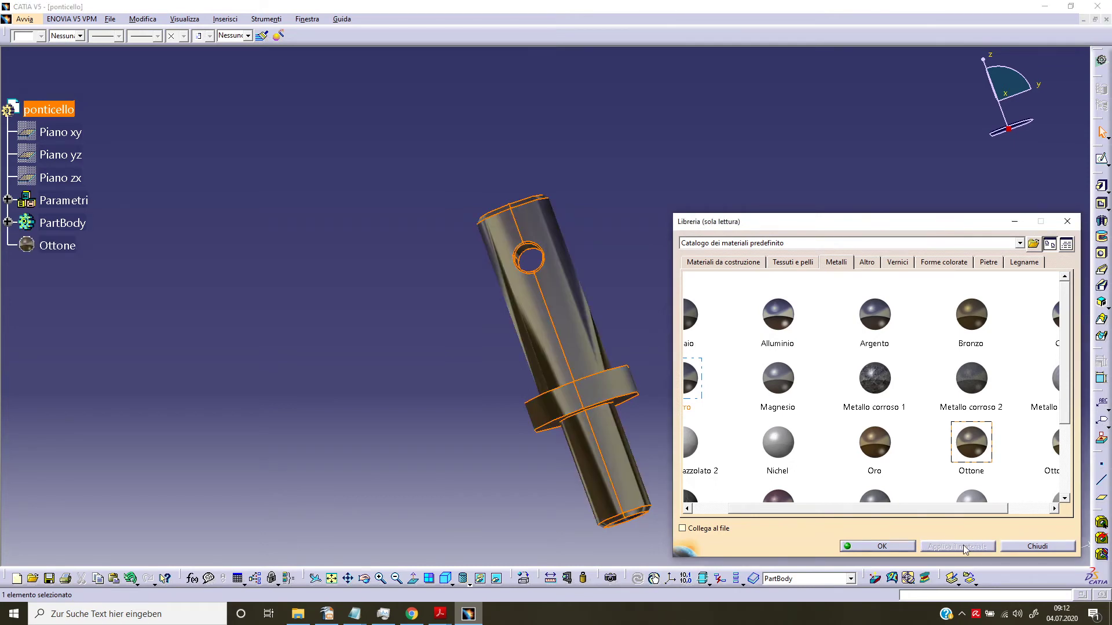
{"action": "left_click", "coordinate": [1037, 547]}
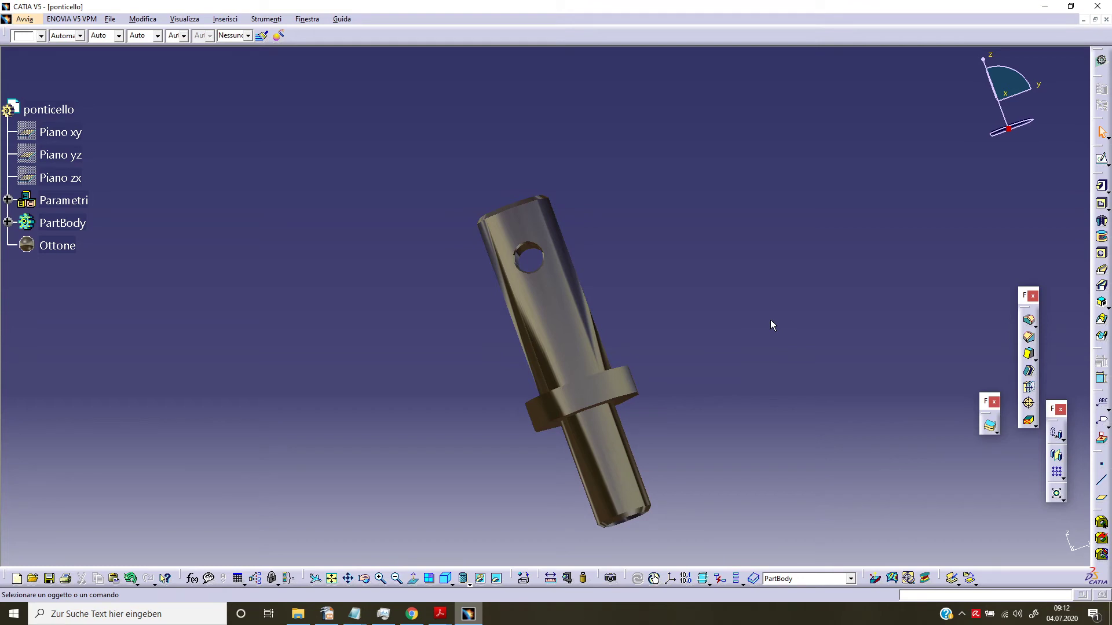
{"action": "key", "text": "ctrl+s"}
Save the brass pin, then return to Prodotto1 and start inserting an existing component
{"action": "left_click", "coordinate": [112, 20]}
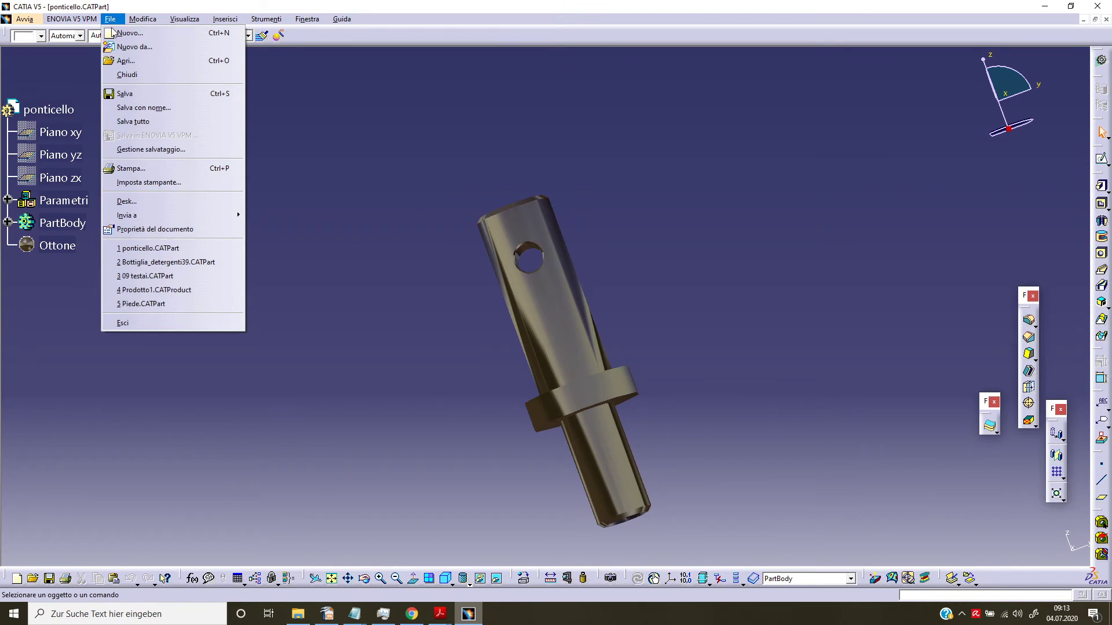
{"action": "left_click", "coordinate": [148, 97]}
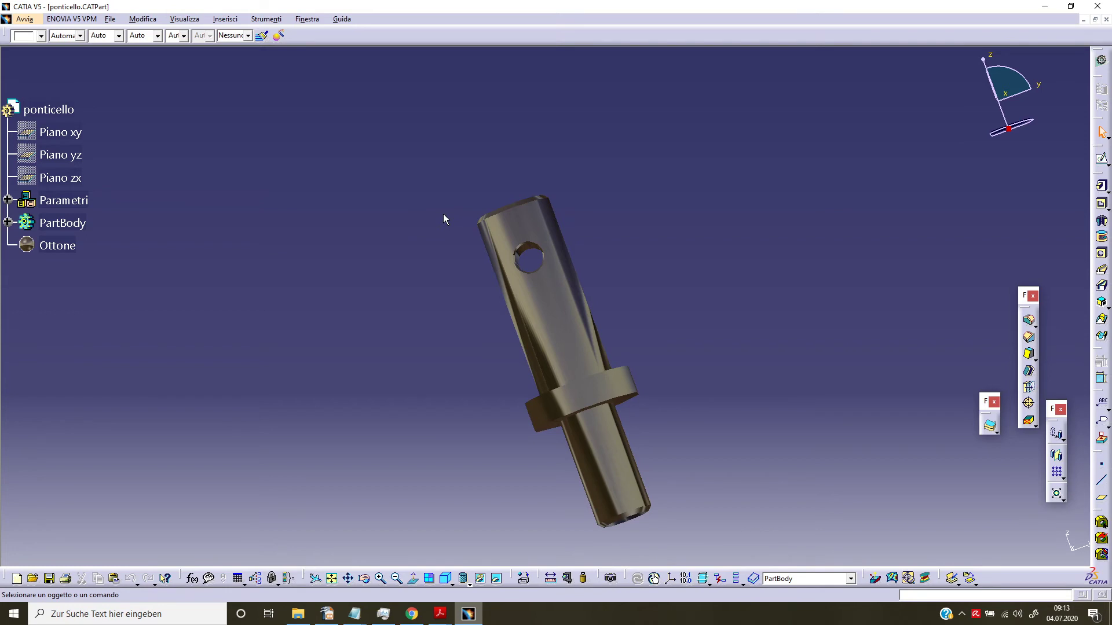
{"action": "mouse_move", "coordinate": [434, 242]}
{"action": "middle_mouse_down"}
{"action": "mouse_move", "coordinate": [578, 276]}
{"action": "mouse_move", "coordinate": [469, 280]}
{"action": "mouse_move", "coordinate": [475, 292]}
{"action": "mouse_move", "coordinate": [388, 223]}
{"action": "mouse_move", "coordinate": [410, 226]}
{"action": "mouse_move", "coordinate": [439, 290]}
{"action": "mouse_move", "coordinate": [374, 296]}
{"action": "middle_mouse_up"}
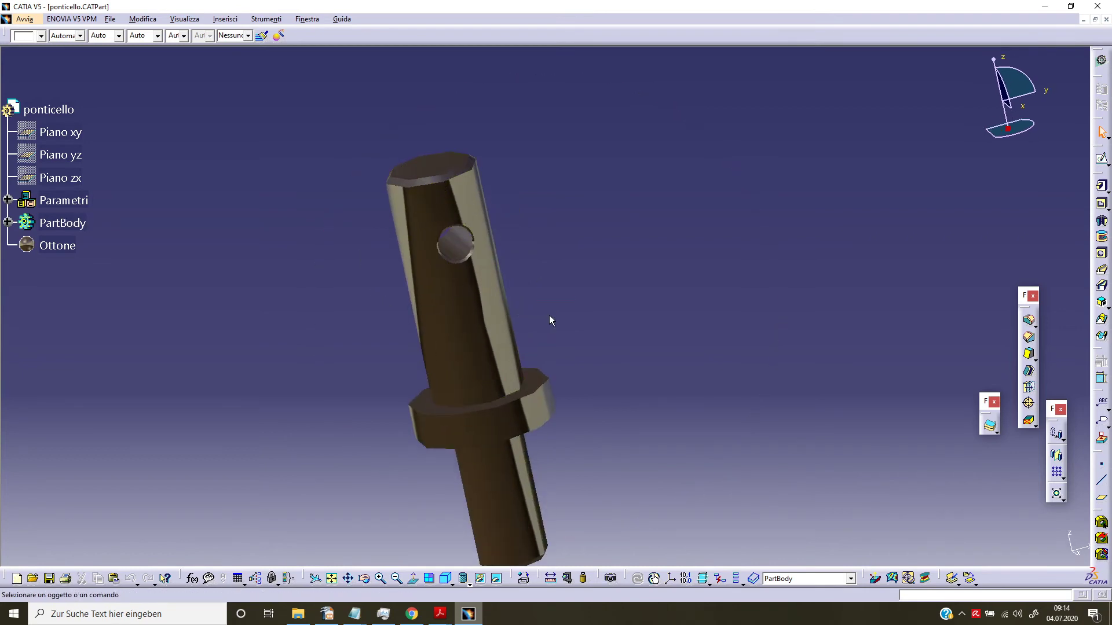
{"action": "middle_click_drag", "start_coordinate": [551, 318], "coordinate": [631, 290]}
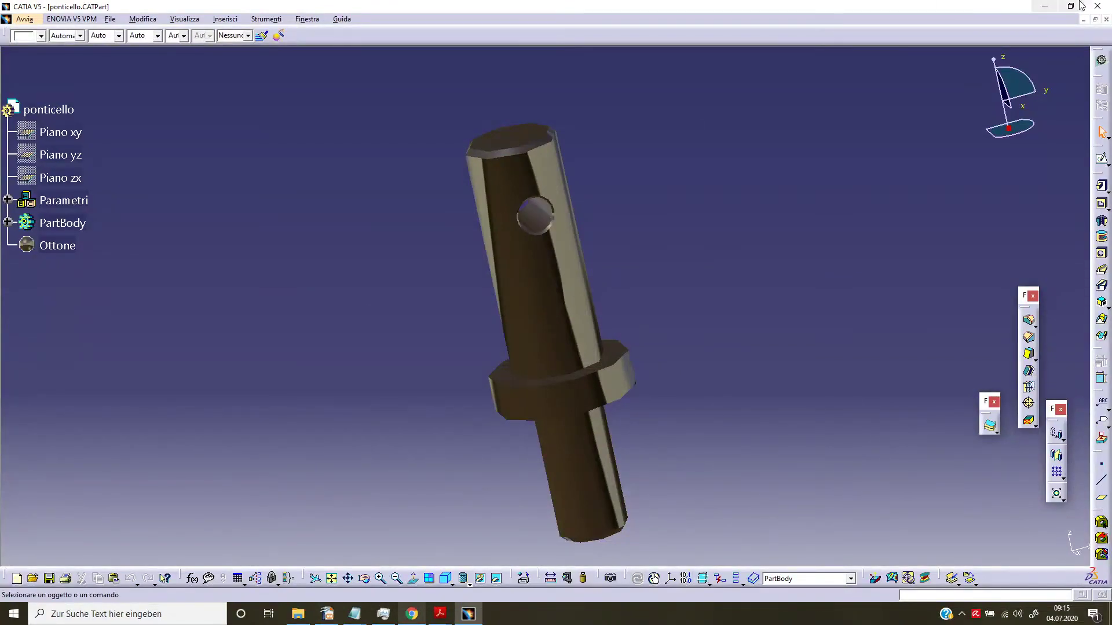
{"action": "left_click", "coordinate": [1083, 21]}
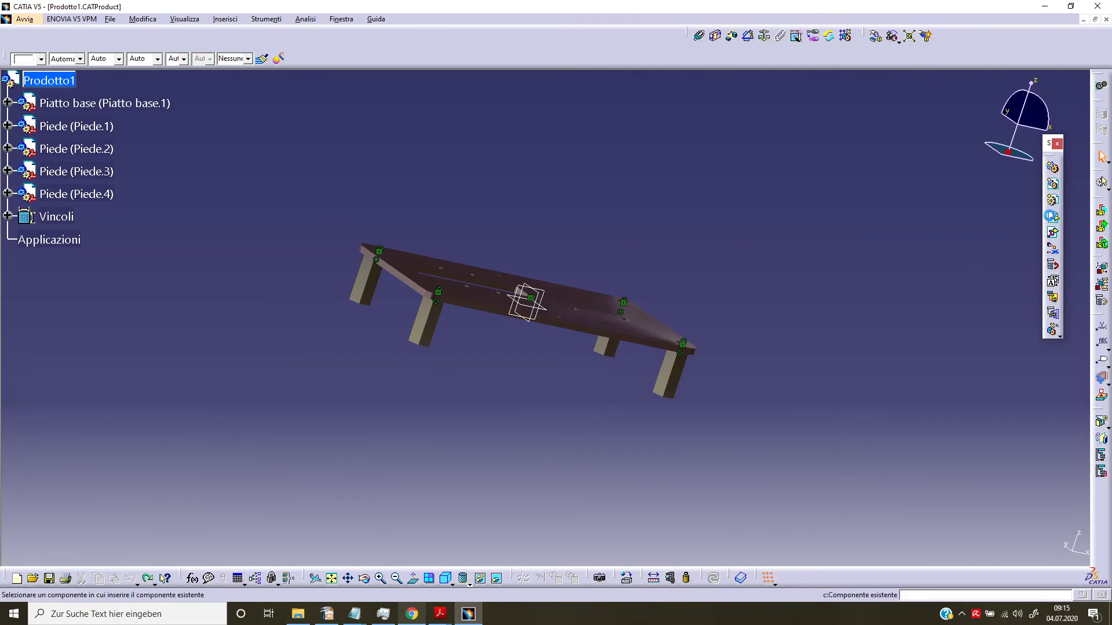
{"action": "left_click", "coordinate": [49, 80]}
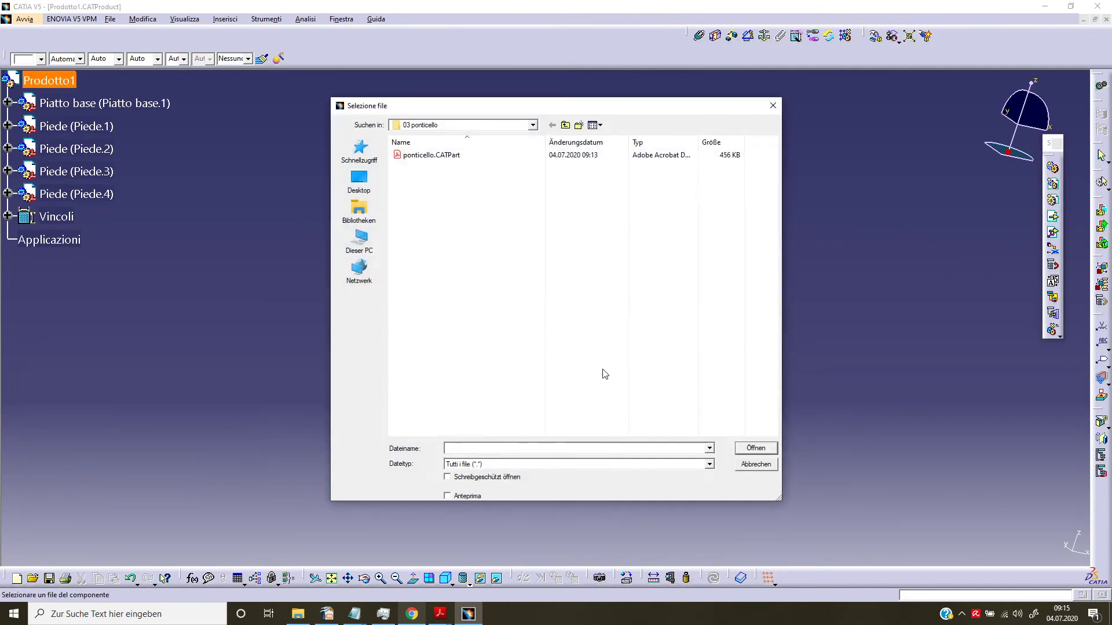
Insert ponticello.CATPart as a component of Prodotto1
{"action": "left_click", "coordinate": [431, 154]}
{"action": "left_click", "coordinate": [749, 447]}
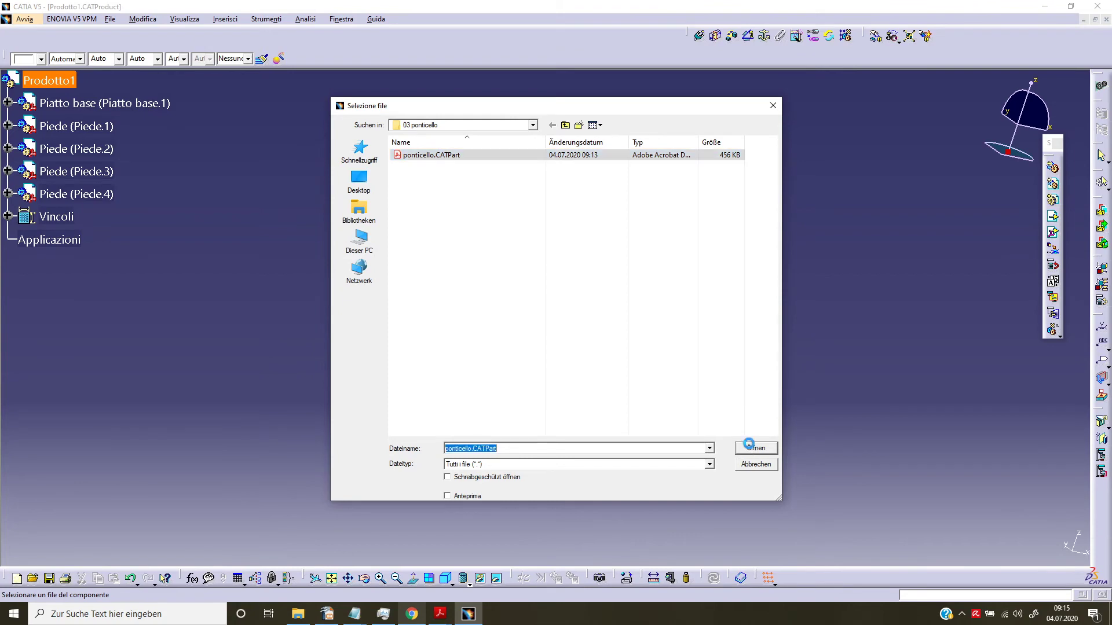
{"action": "mouse_move", "coordinate": [524, 345]}
{"action": "middle_mouse_down"}
{"action": "mouse_move", "coordinate": [580, 281]}
{"action": "mouse_move", "coordinate": [580, 333]}
{"action": "middle_mouse_up"}
Lift the ponticello pin along its own axis above the base plate
{"action": "left_click", "coordinate": [532, 238]}
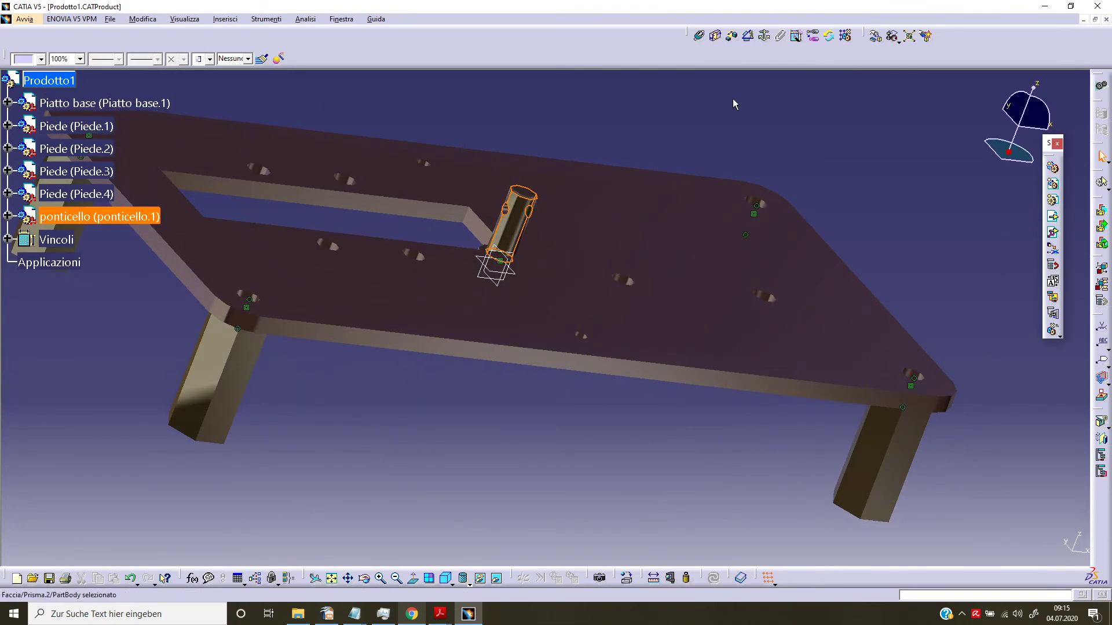
{"action": "left_click", "coordinate": [874, 39]}
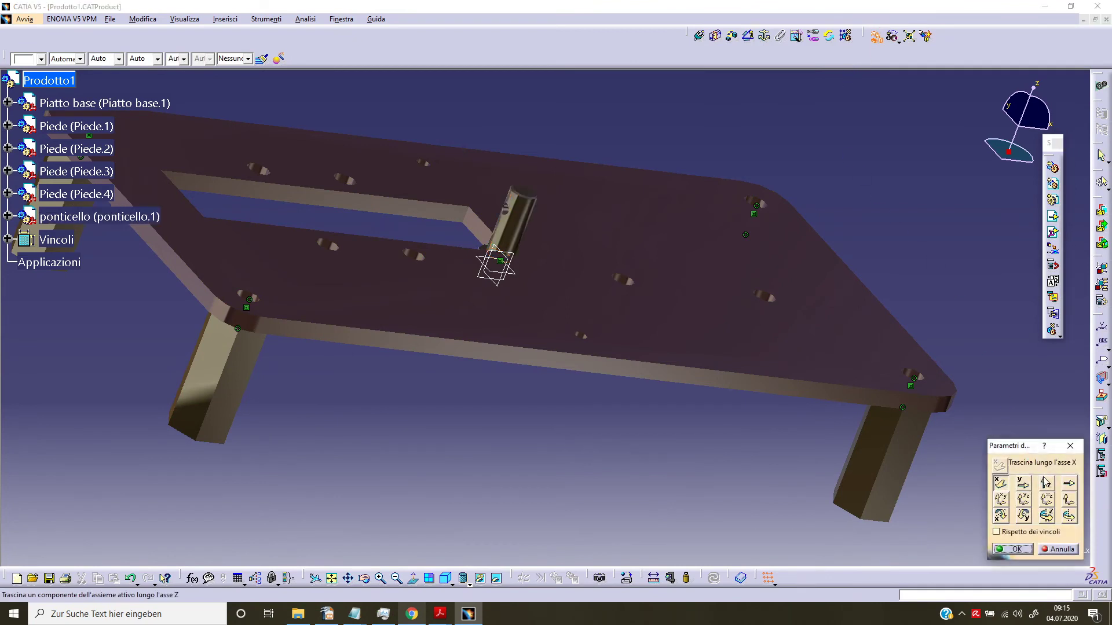
{"action": "left_click", "coordinate": [1069, 484]}
{"action": "left_click", "coordinate": [535, 225]}
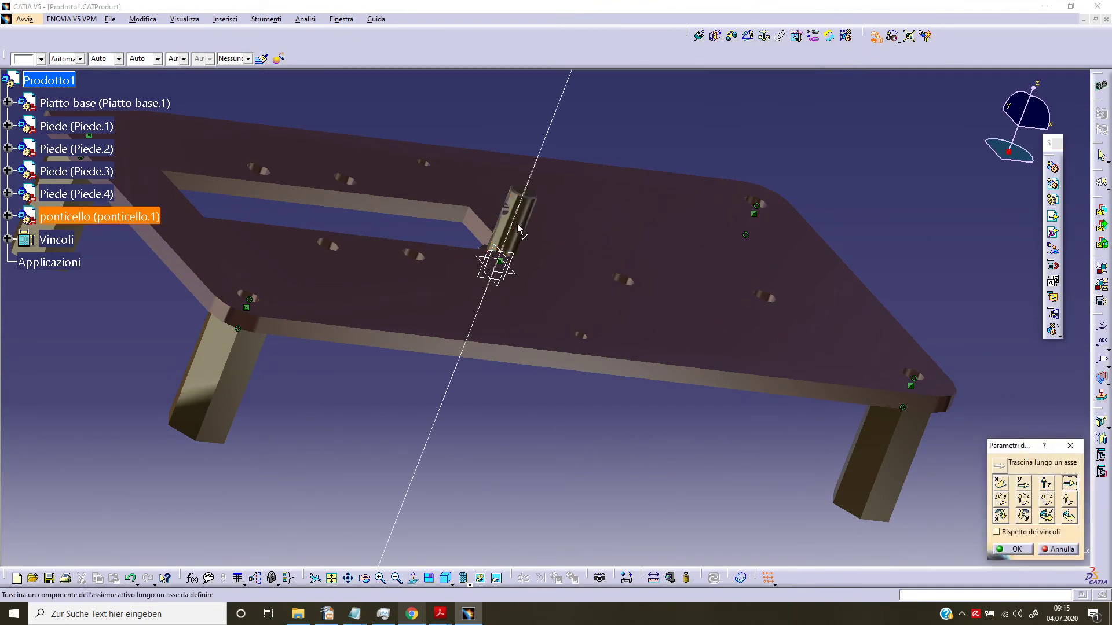
{"action": "left_click_drag", "start_coordinate": [543, 189], "coordinate": [565, 116]}
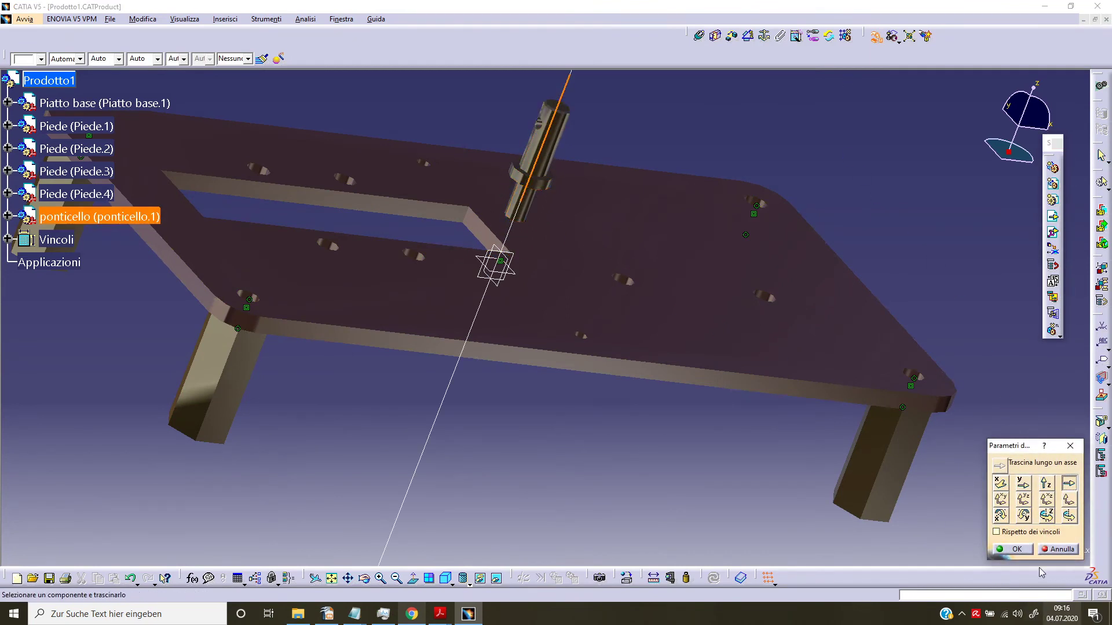
{"action": "left_click", "coordinate": [1017, 549]}
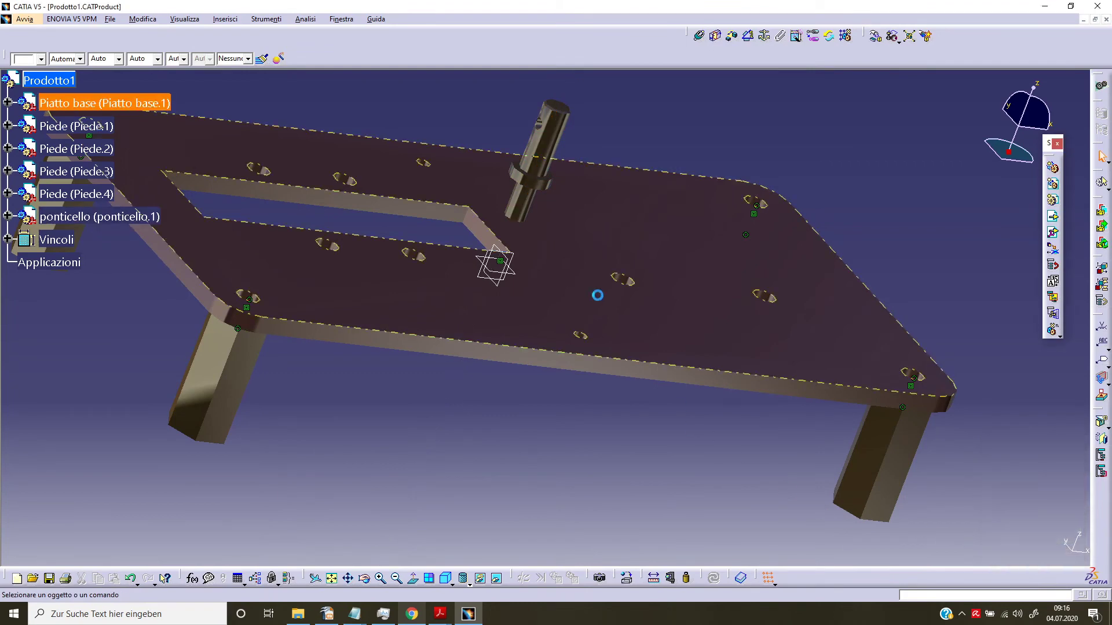
Make the pin's axis coincident with a corner hole axis of the plate
{"action": "left_click", "coordinate": [700, 37]}
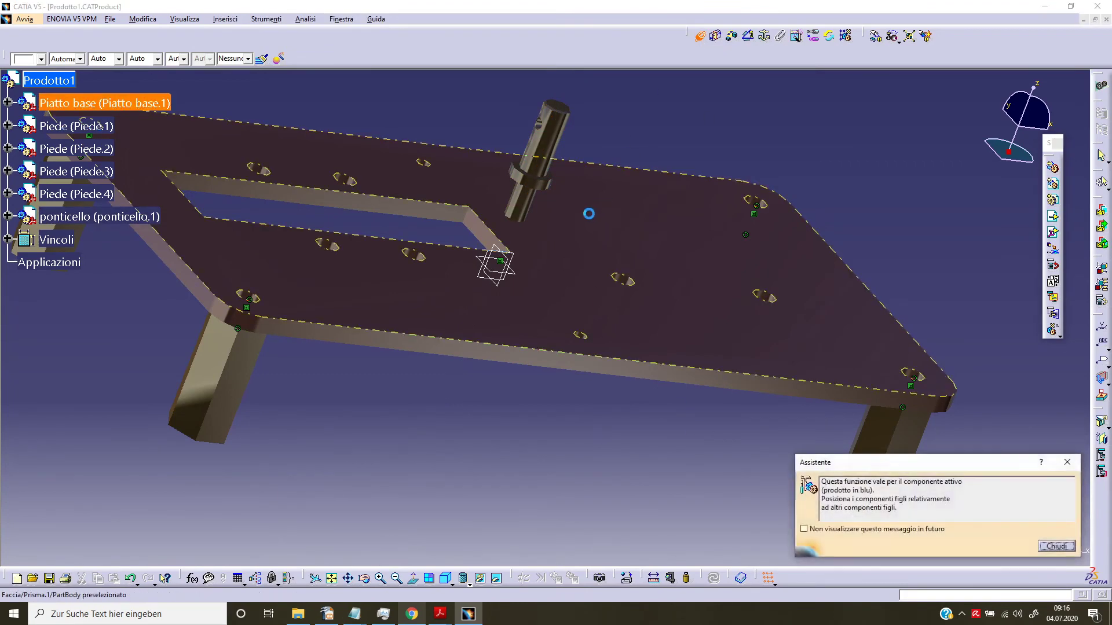
{"action": "left_click", "coordinate": [1057, 547]}
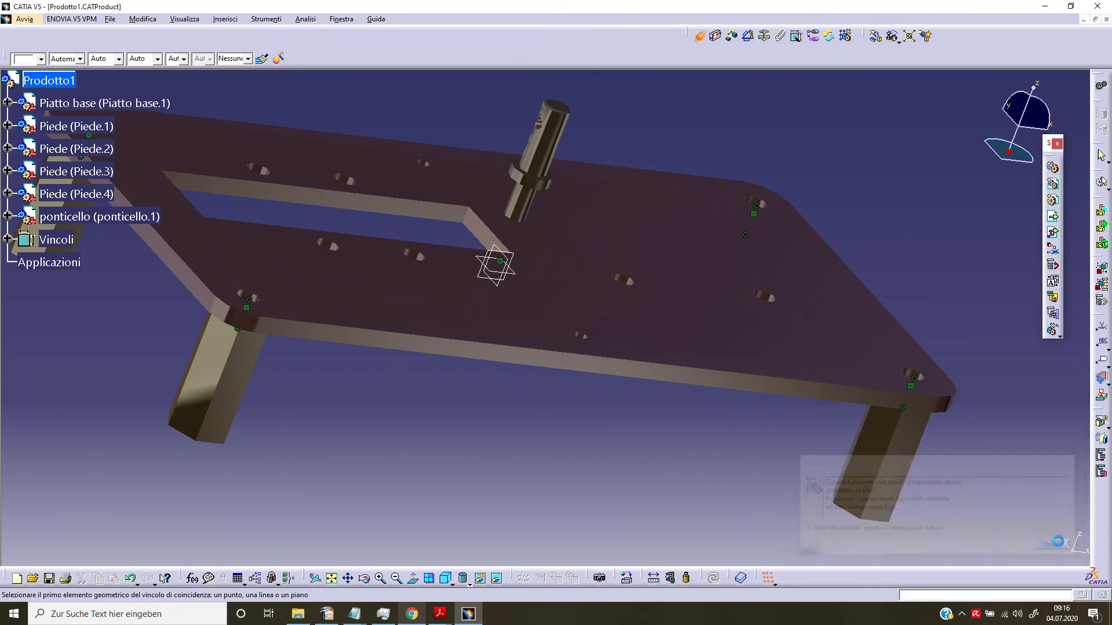
{"action": "left_click", "coordinate": [521, 212]}
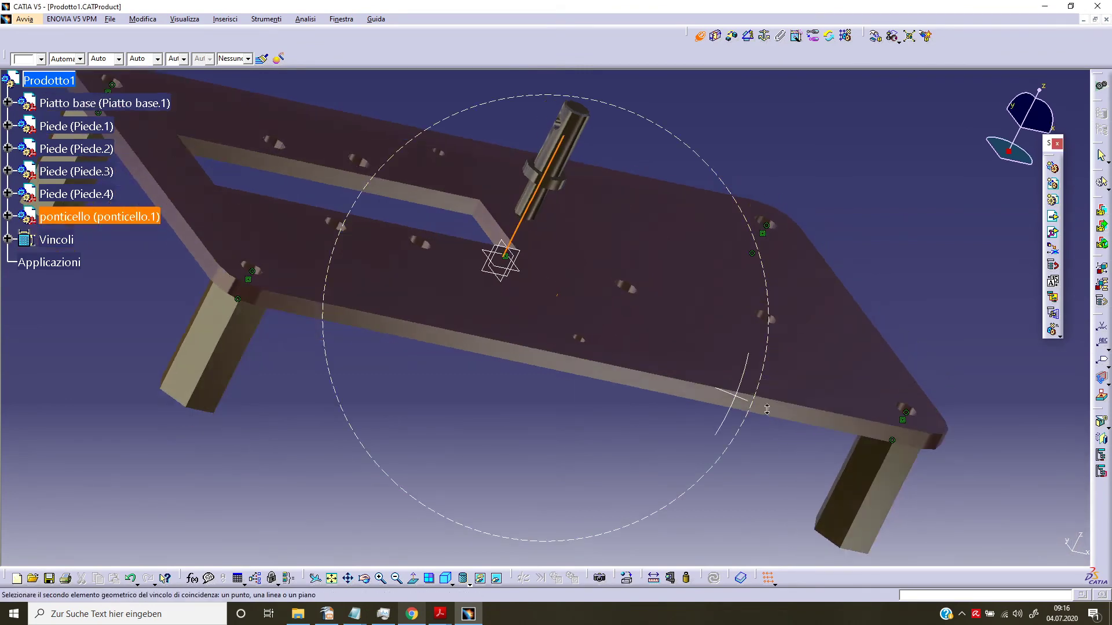
{"action": "mouse_move", "coordinate": [844, 409]}
{"action": "middle_mouse_down"}
{"action": "mouse_move", "coordinate": [770, 385]}
{"action": "mouse_move", "coordinate": [841, 296]}
{"action": "middle_mouse_up"}
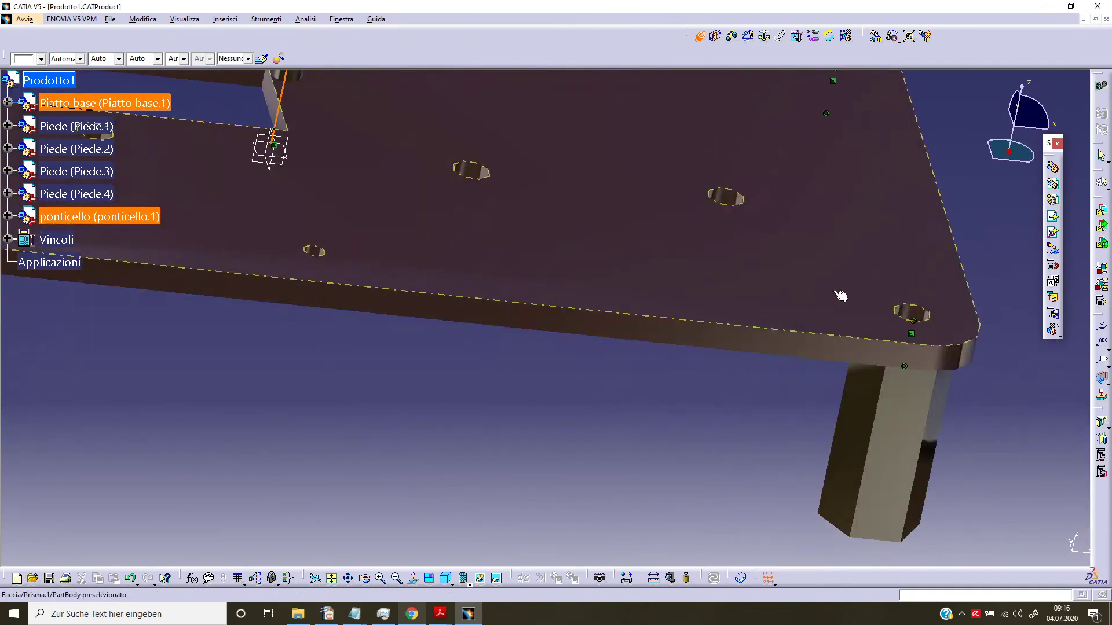
{"action": "left_click", "coordinate": [913, 315]}
{"action": "mouse_move", "coordinate": [663, 293]}
{"action": "middle_mouse_down"}
{"action": "mouse_move", "coordinate": [670, 341]}
{"action": "mouse_move", "coordinate": [568, 335]}
{"action": "mouse_move", "coordinate": [633, 444]}
{"action": "mouse_move", "coordinate": [612, 364]}
{"action": "mouse_move", "coordinate": [701, 111]}
{"action": "middle_mouse_up"}
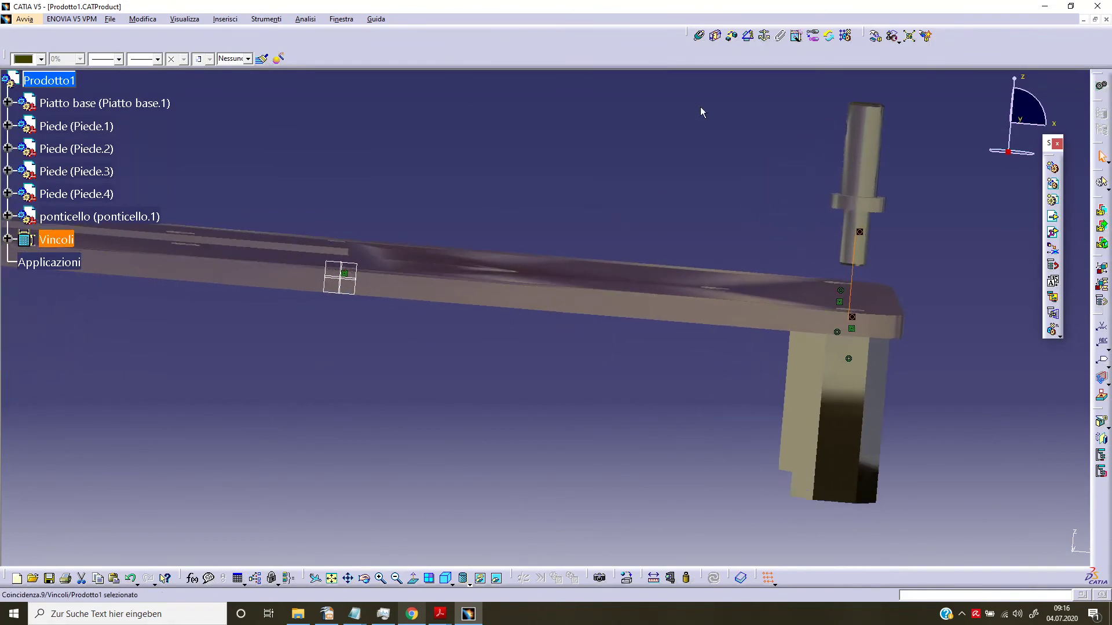
Add a contact constraint between the plate's top face and the pin collar, then update
{"action": "left_click", "coordinate": [717, 37]}
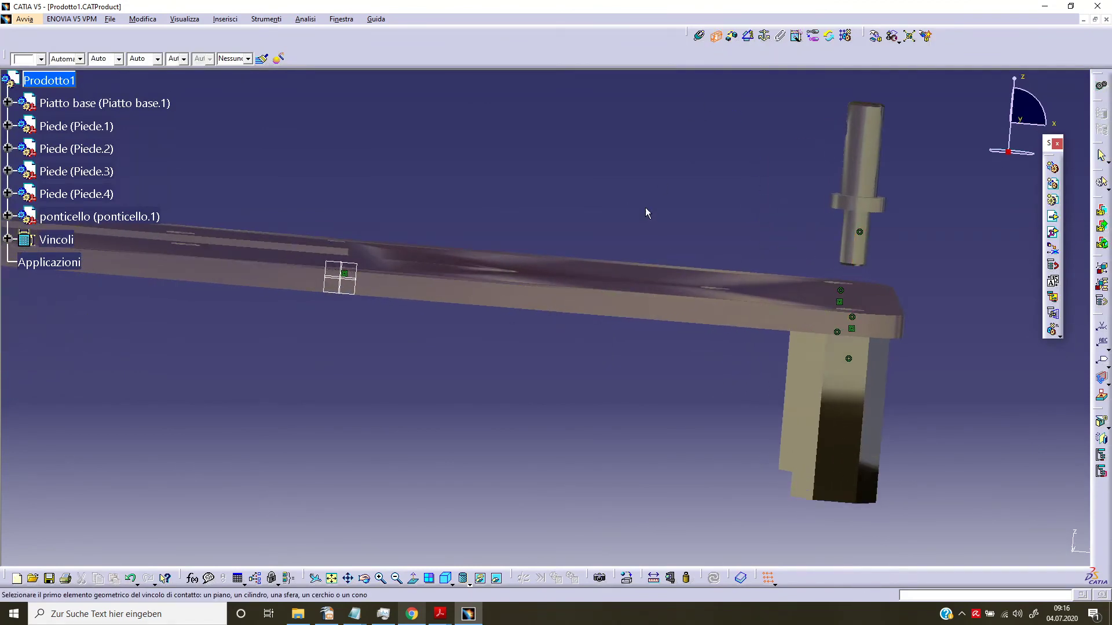
{"action": "middle_click_drag", "start_coordinate": [645, 208], "coordinate": [666, 290]}
{"action": "left_click", "coordinate": [773, 348]}
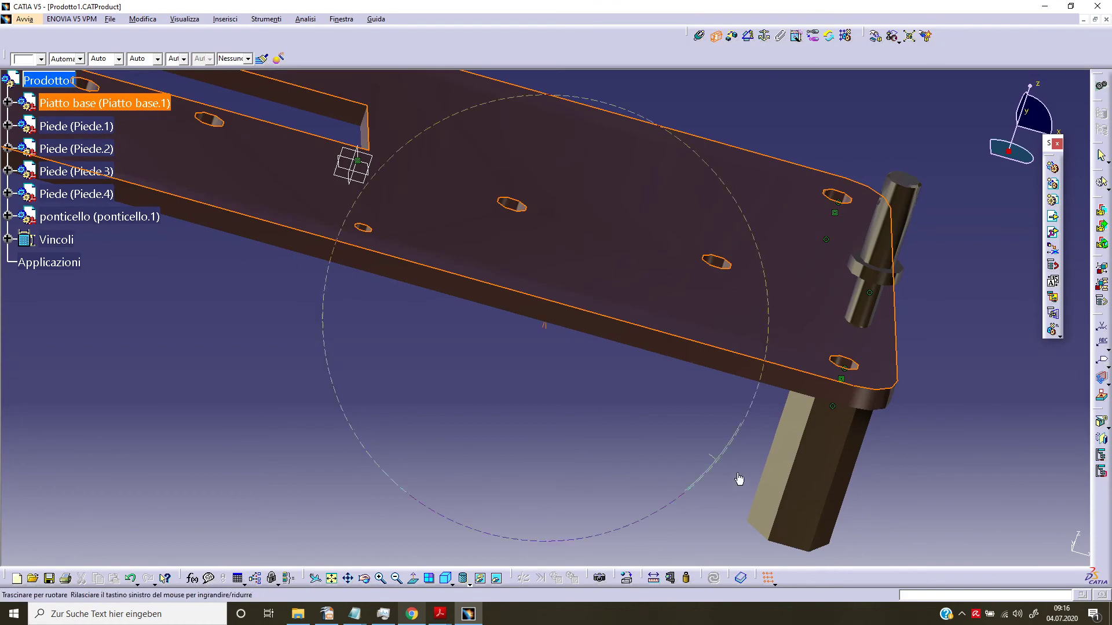
{"action": "middle_click_drag", "start_coordinate": [740, 479], "coordinate": [761, 307]}
{"action": "middle_click_drag", "start_coordinate": [571, 429], "coordinate": [724, 170]}
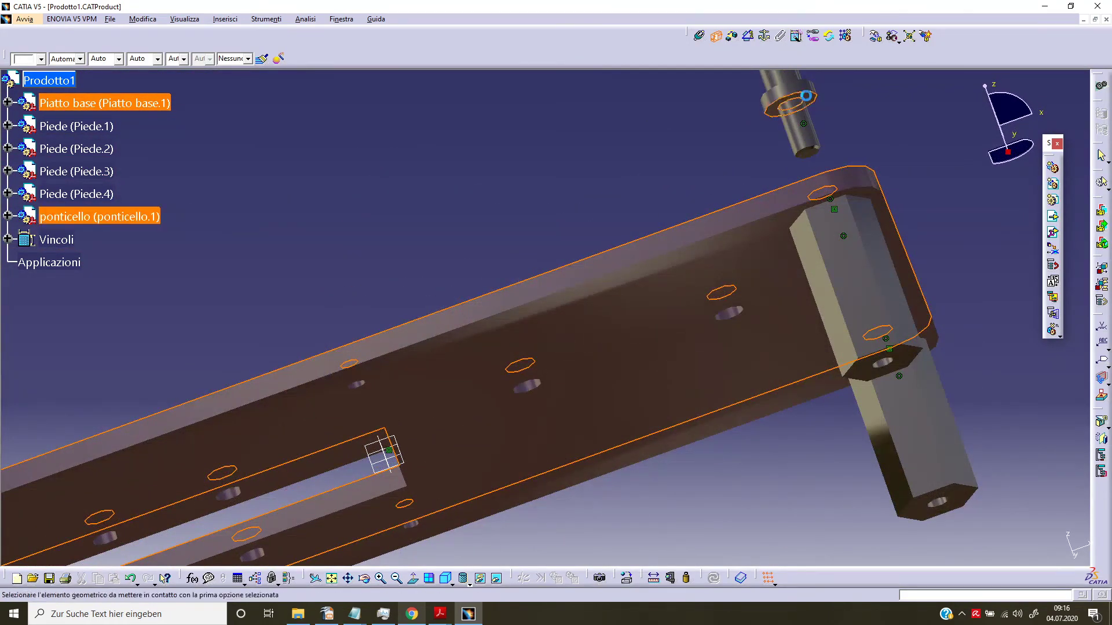
{"action": "left_click", "coordinate": [802, 96]}
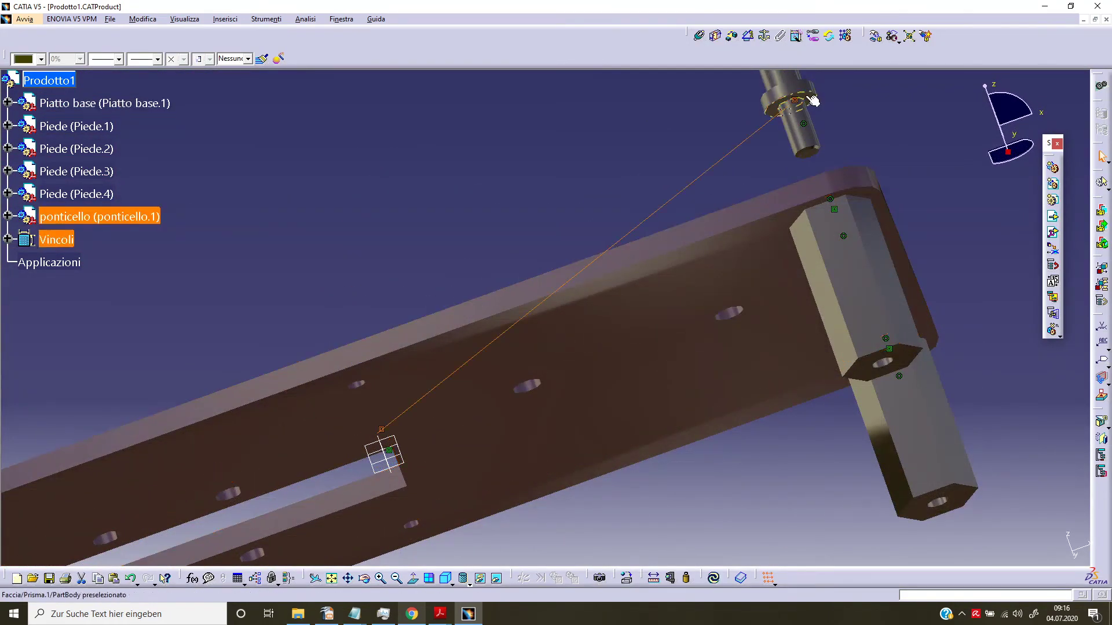
{"action": "left_click", "coordinate": [718, 582]}
{"action": "mouse_move", "coordinate": [568, 427]}
{"action": "middle_mouse_down"}
{"action": "mouse_move", "coordinate": [508, 325]}
{"action": "mouse_move", "coordinate": [581, 415]}
{"action": "mouse_move", "coordinate": [368, 276]}
{"action": "mouse_move", "coordinate": [542, 316]}
{"action": "middle_mouse_up"}
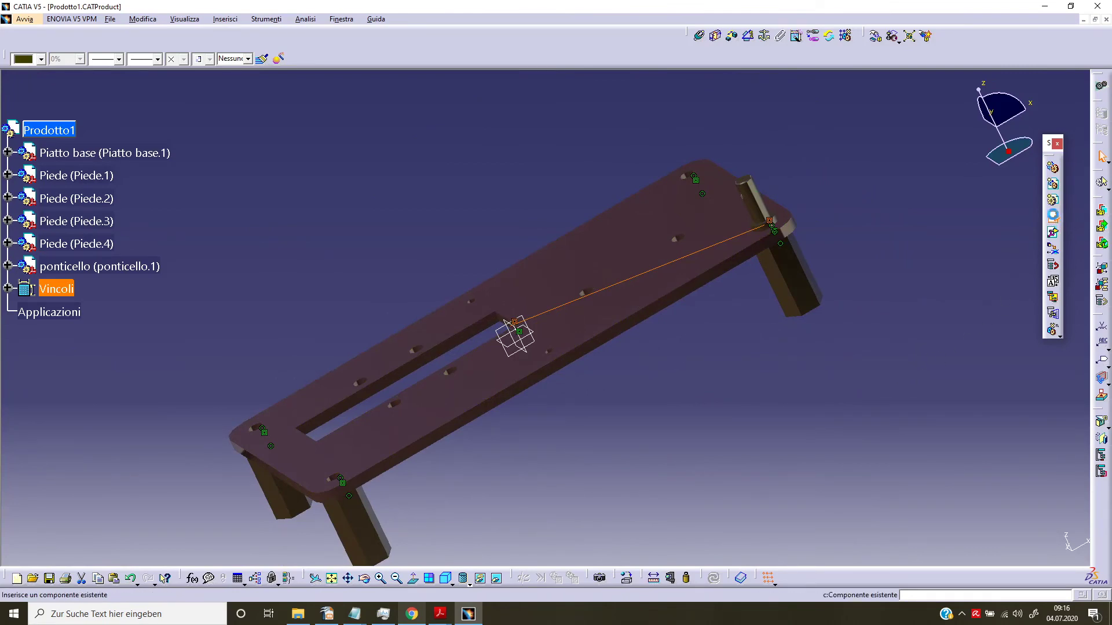
Insert a second ponticello.CATPart into Prodotto1 as an existing component
{"action": "left_click", "coordinate": [49, 130]}
{"action": "left_click", "coordinate": [435, 155]}
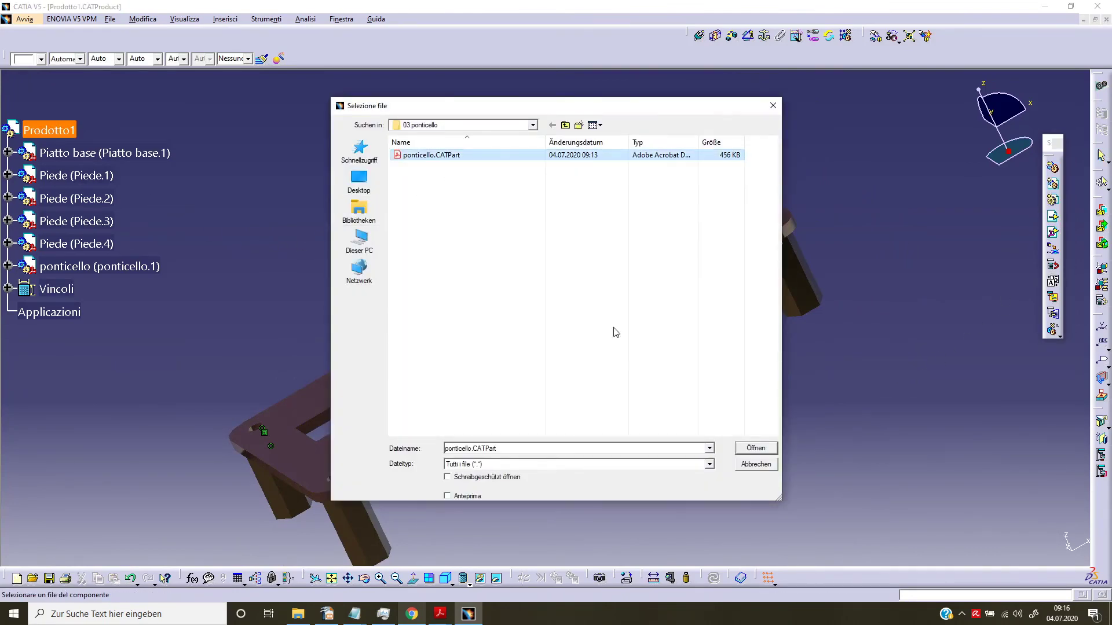
{"action": "left_click", "coordinate": [760, 450]}
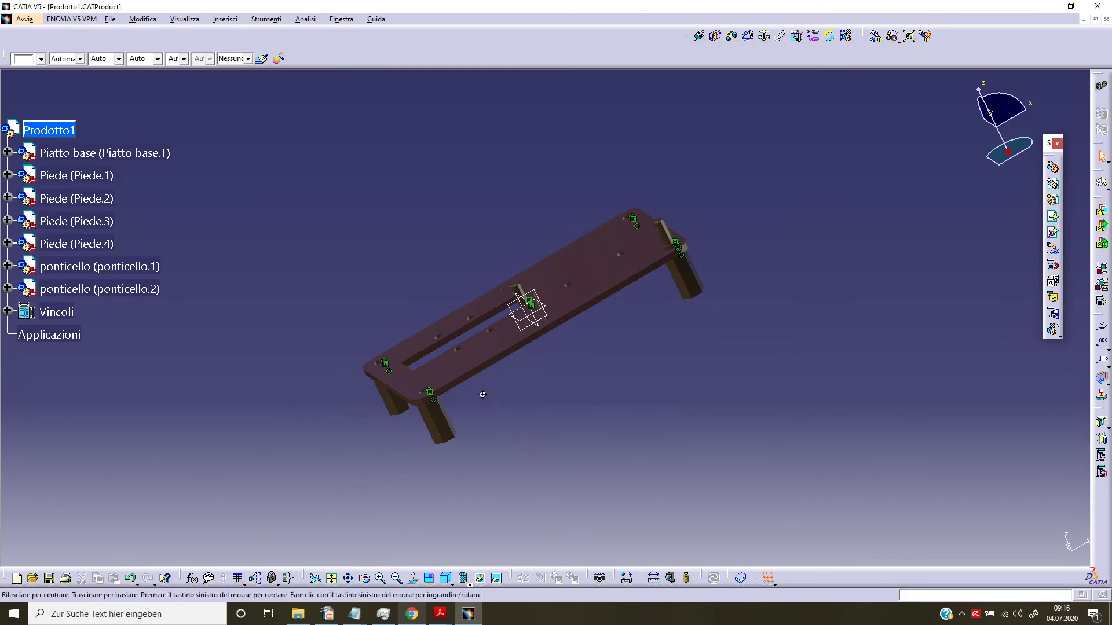
{"action": "middle_click_drag", "start_coordinate": [538, 451], "coordinate": [571, 296]}
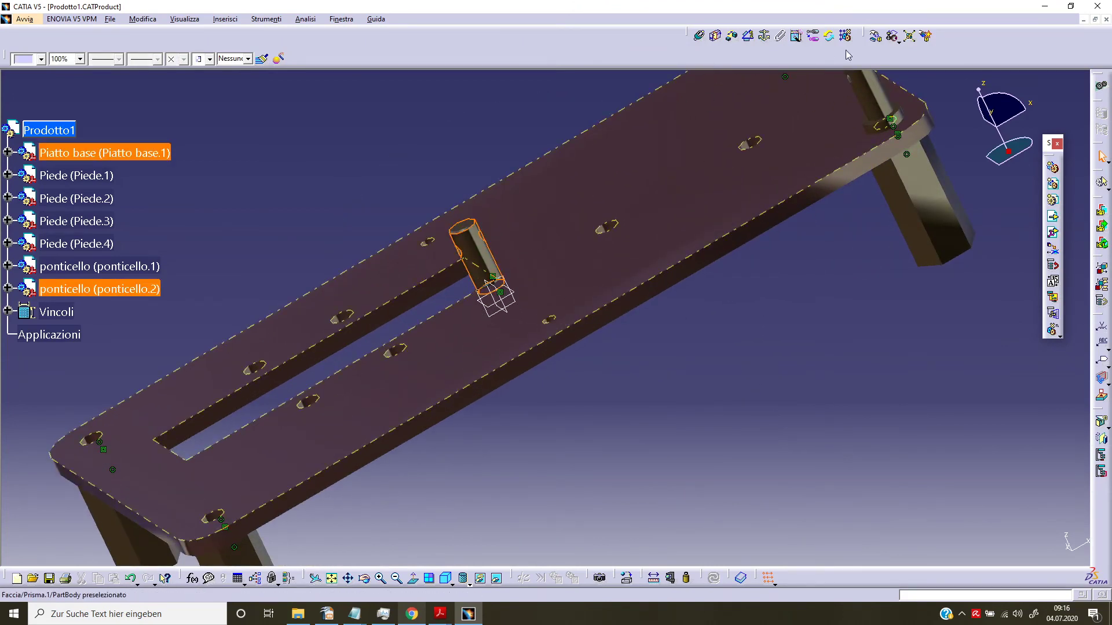
Raise ponticello.2 along the Z axis above the base plate
{"action": "left_click", "coordinate": [875, 35]}
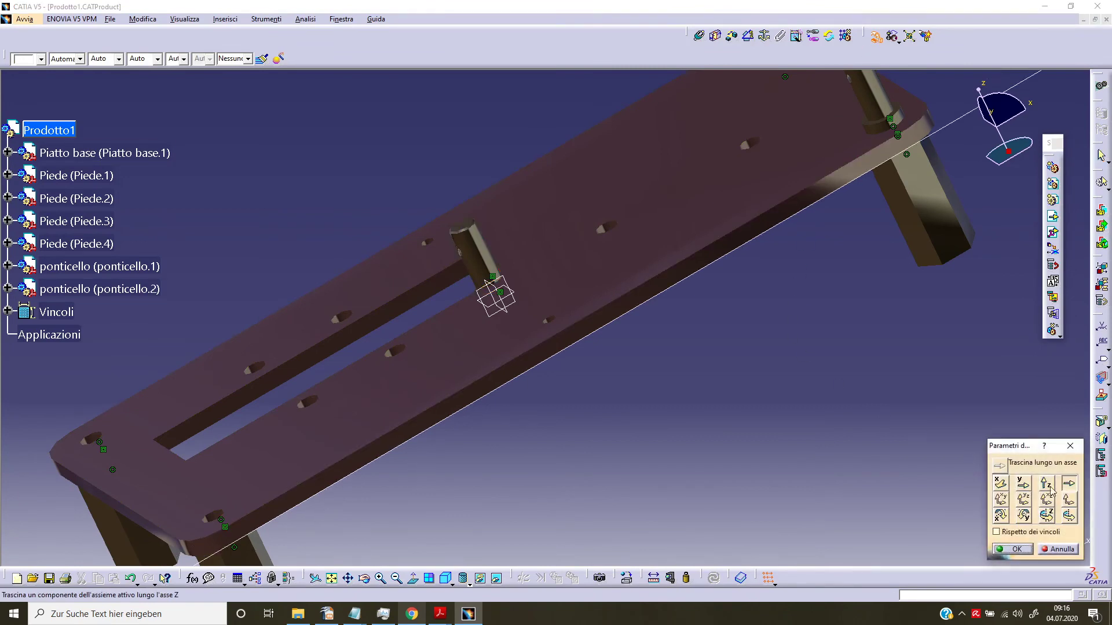
{"action": "left_click", "coordinate": [1050, 488]}
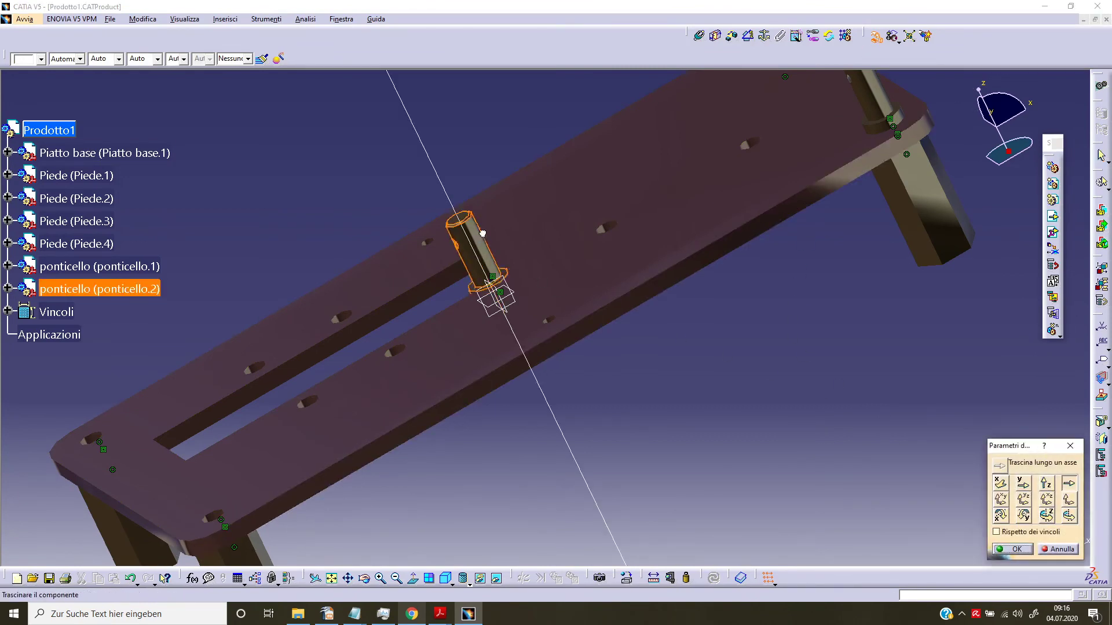
{"action": "left_click_drag", "start_coordinate": [482, 234], "coordinate": [457, 175]}
{"action": "left_click", "coordinate": [1017, 549]}
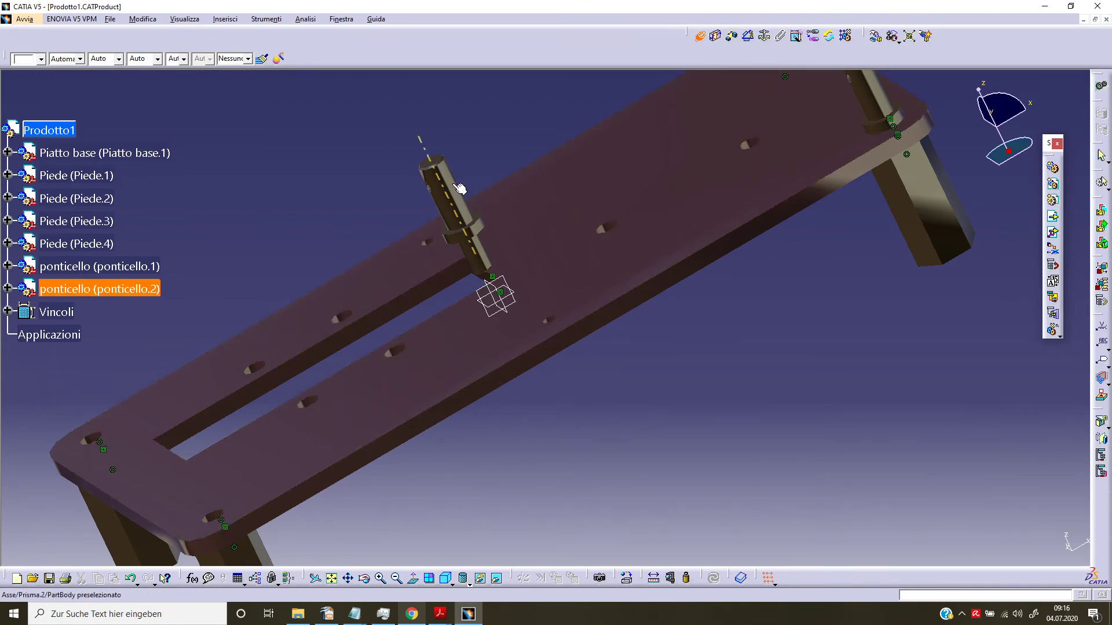
{"action": "mouse_move", "coordinate": [278, 442]}
{"action": "middle_mouse_down"}
{"action": "mouse_move", "coordinate": [416, 312]}
{"action": "mouse_move", "coordinate": [384, 392]}
{"action": "middle_mouse_up"}
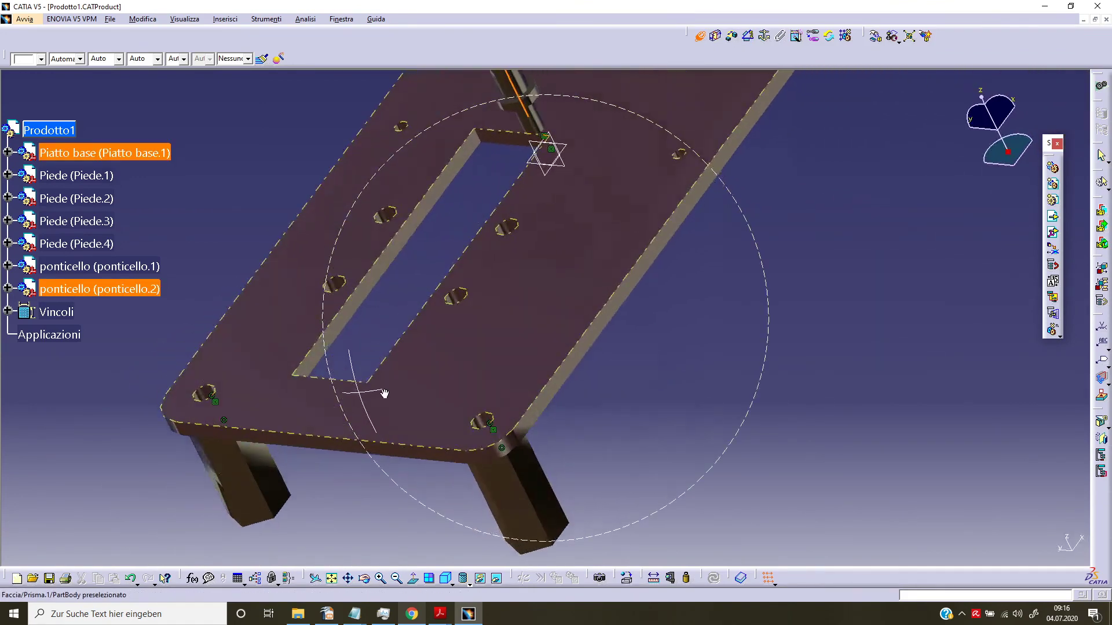
Make ponticello.2 coaxial with a corner hole and seat its collar on the plate
{"action": "left_click", "coordinate": [493, 421]}
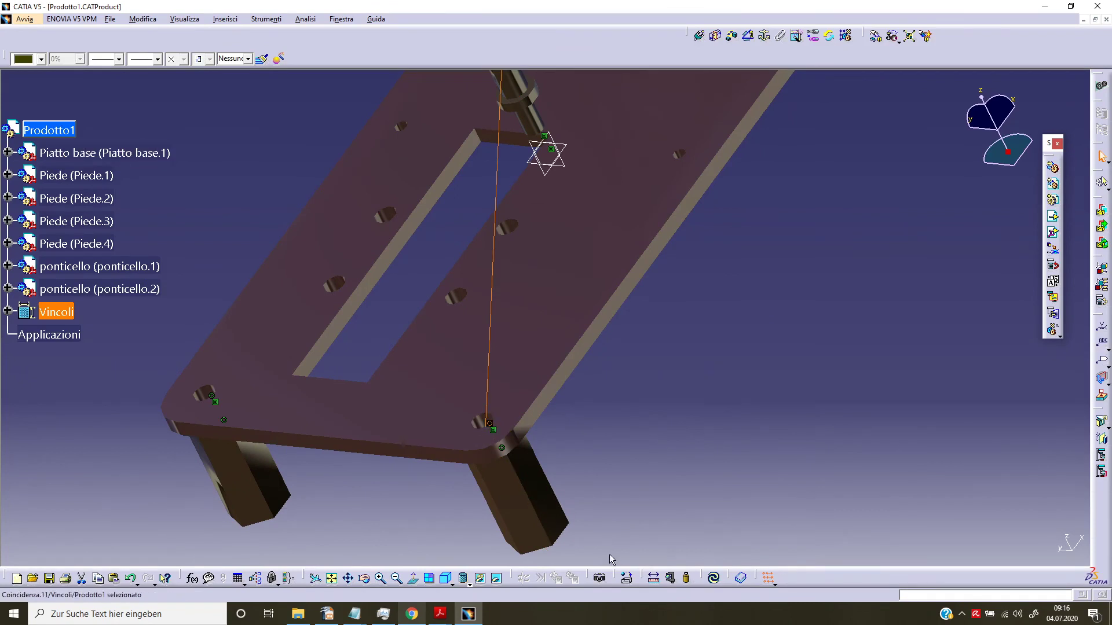
{"action": "left_click", "coordinate": [714, 578]}
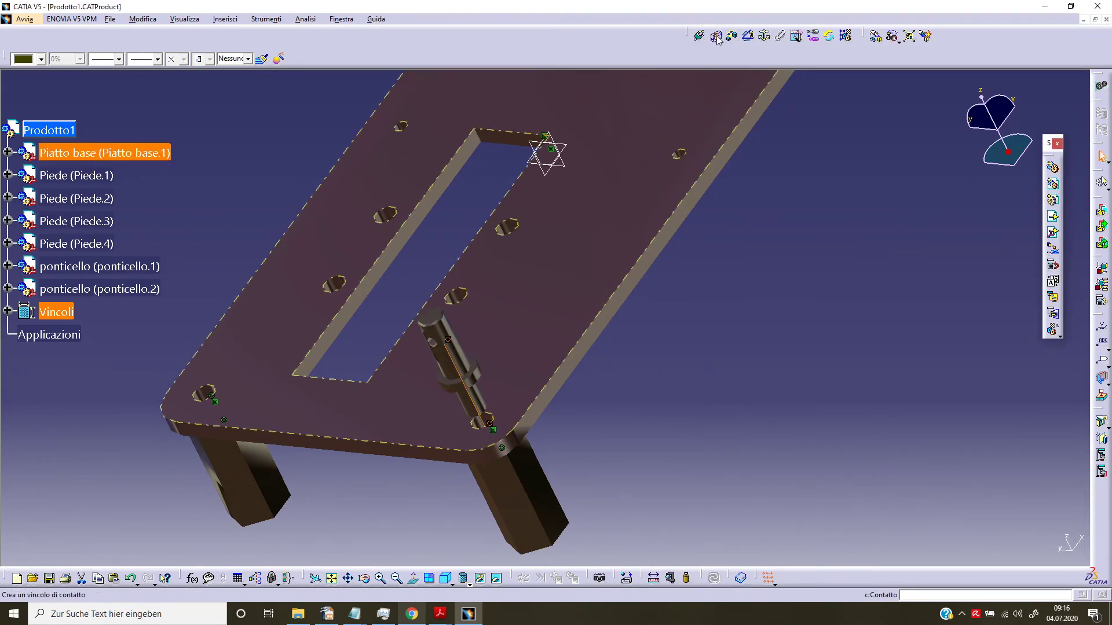
{"action": "mouse_move", "coordinate": [528, 353]}
{"action": "middle_mouse_down"}
{"action": "mouse_move", "coordinate": [548, 387]}
{"action": "mouse_move", "coordinate": [415, 259]}
{"action": "middle_mouse_up"}
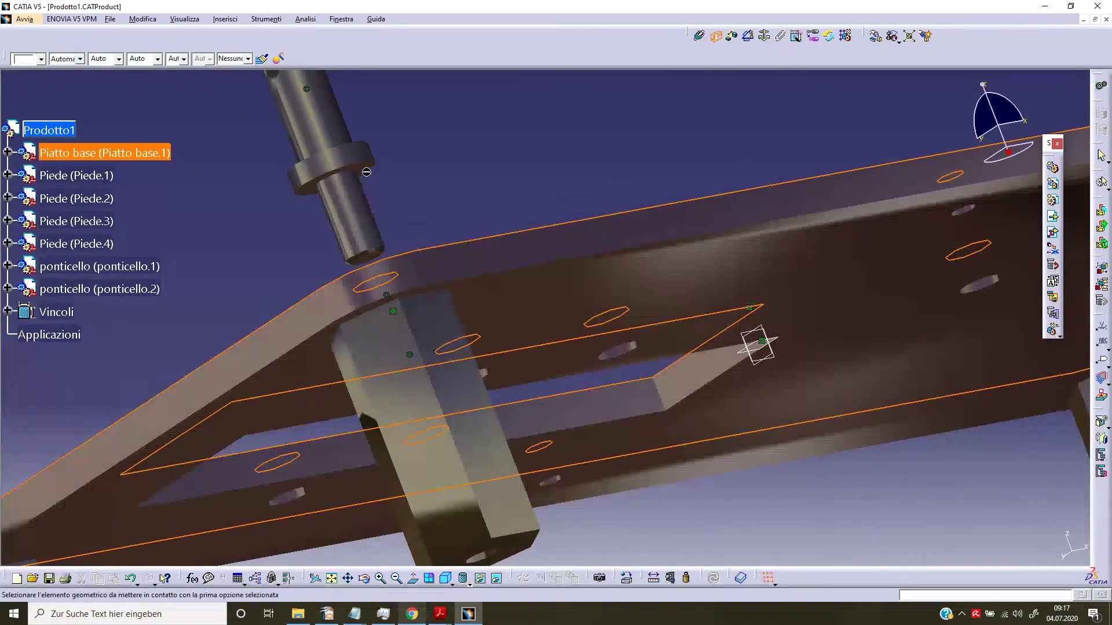
{"action": "left_click", "coordinate": [366, 172]}
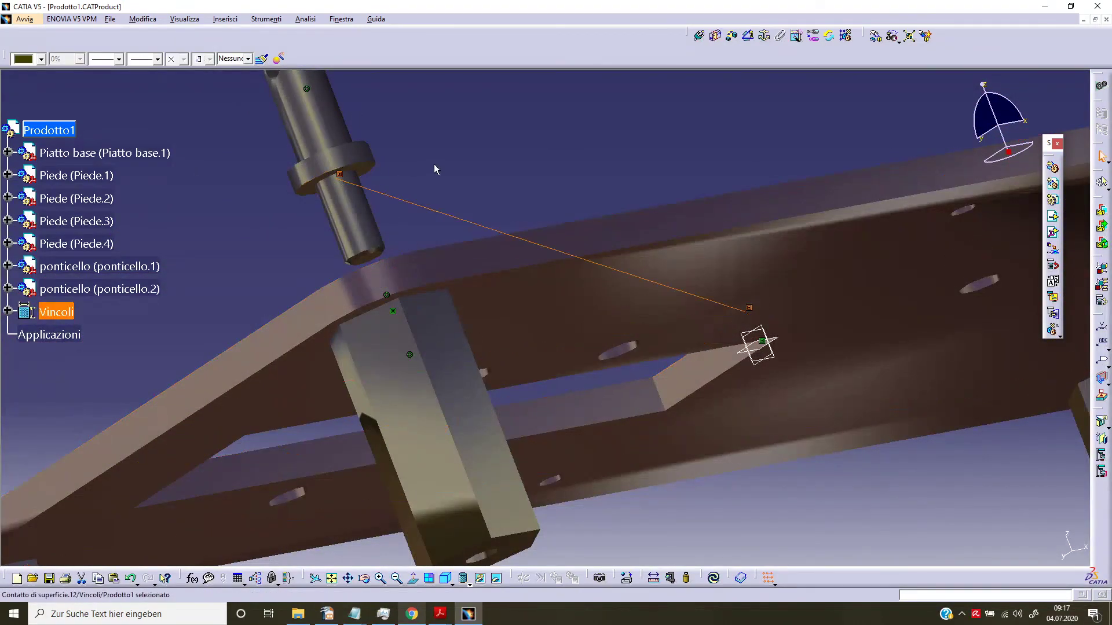
{"action": "left_click", "coordinate": [714, 581]}
{"action": "mouse_move", "coordinate": [588, 360]}
{"action": "middle_mouse_down"}
{"action": "mouse_move", "coordinate": [477, 268]}
{"action": "mouse_move", "coordinate": [526, 352]}
{"action": "mouse_move", "coordinate": [697, 377]}
{"action": "mouse_move", "coordinate": [556, 424]}
{"action": "mouse_move", "coordinate": [545, 447]}
{"action": "middle_mouse_up"}
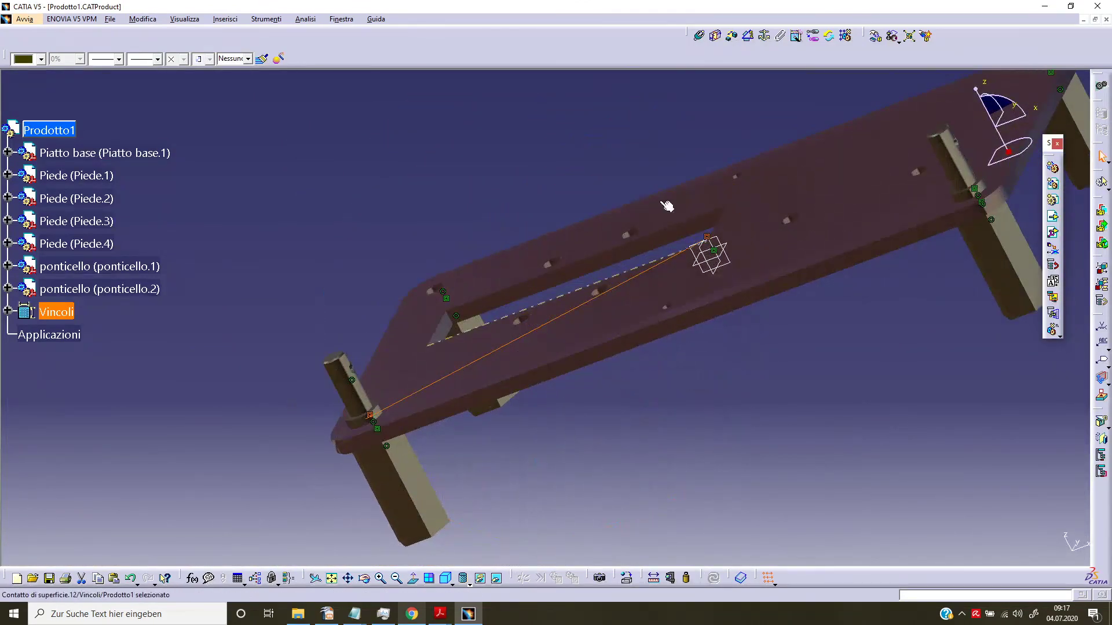
Align ponticello.2's cross-hole axis with the first pin's cross hole using coincidence
{"action": "left_click", "coordinate": [701, 38]}
{"action": "middle_click_drag", "start_coordinate": [529, 225], "coordinate": [335, 354]}
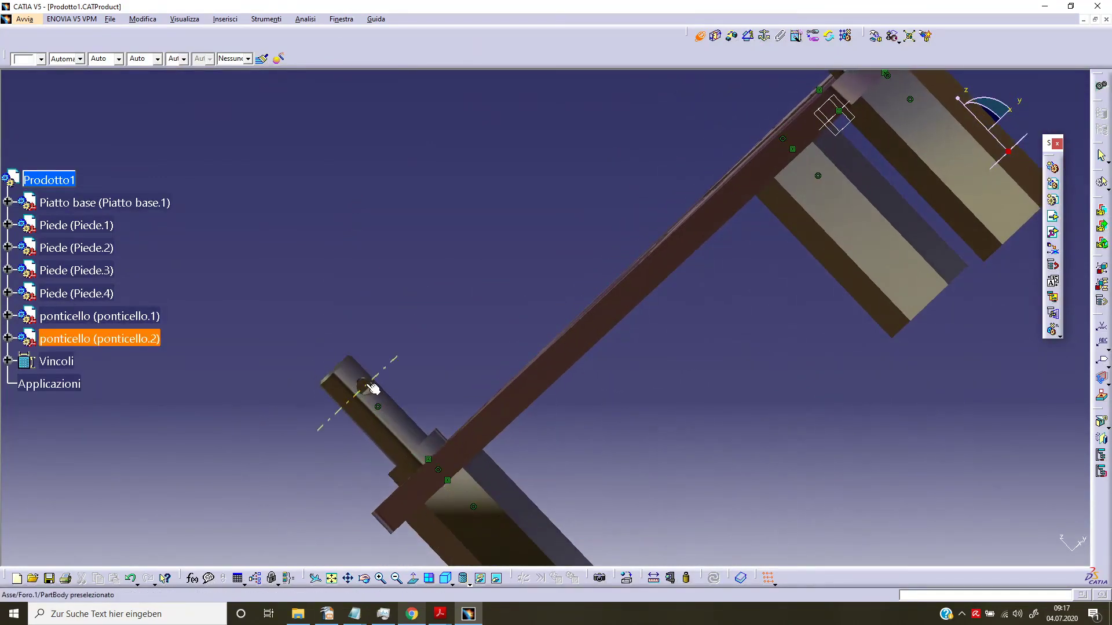
{"action": "left_click", "coordinate": [372, 389]}
{"action": "mouse_move", "coordinate": [511, 249]}
{"action": "middle_mouse_down"}
{"action": "mouse_move", "coordinate": [788, 291]}
{"action": "mouse_move", "coordinate": [672, 247]}
{"action": "mouse_move", "coordinate": [623, 288]}
{"action": "middle_mouse_up"}
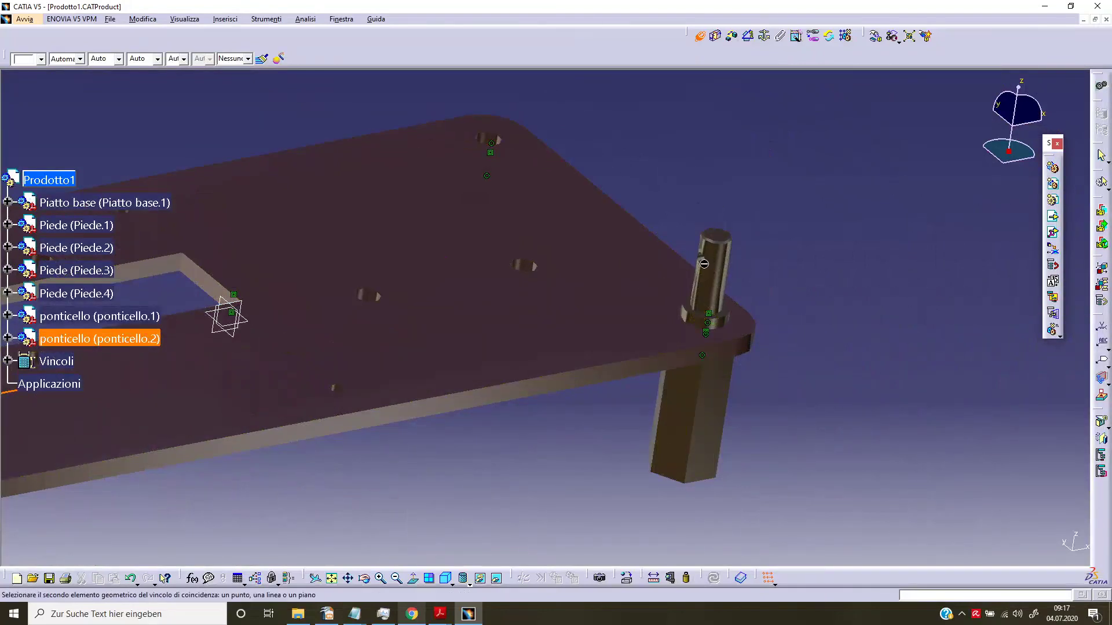
{"action": "mouse_move", "coordinate": [703, 264]}
{"action": "middle_mouse_down"}
{"action": "mouse_move", "coordinate": [715, 278]}
{"action": "mouse_move", "coordinate": [546, 310]}
{"action": "mouse_move", "coordinate": [751, 202]}
{"action": "middle_mouse_up"}
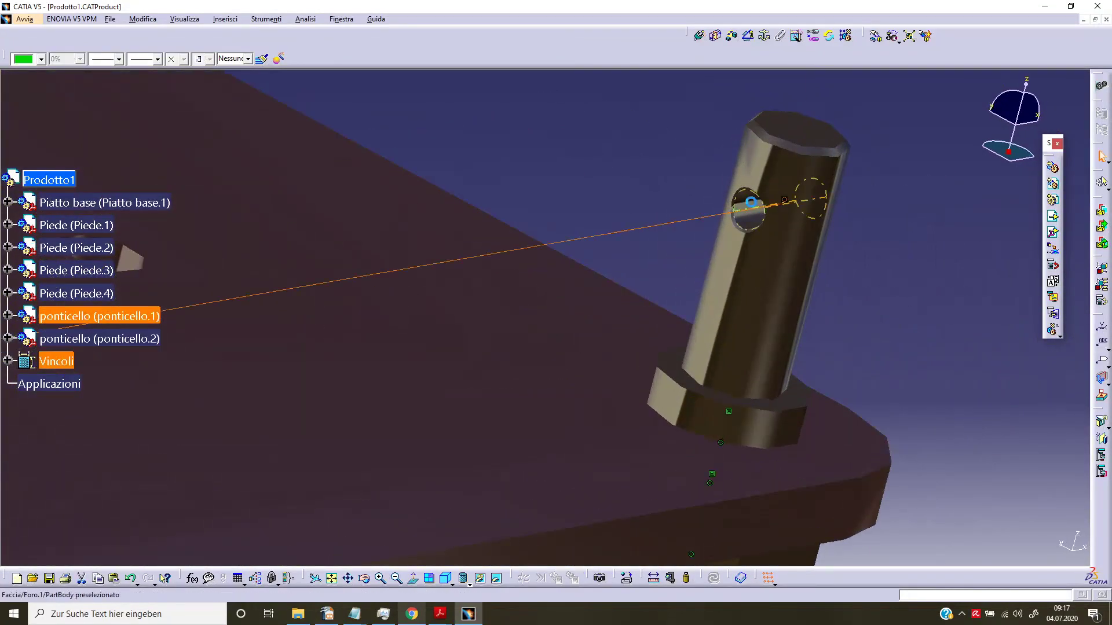
{"action": "left_click", "coordinate": [547, 375]}
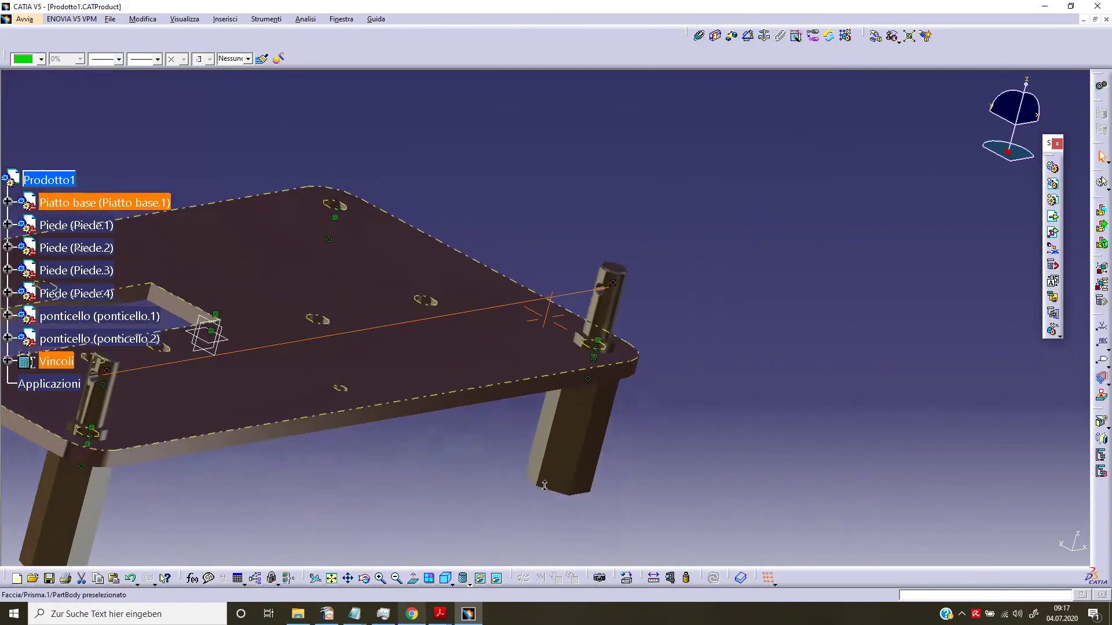
{"action": "mouse_move", "coordinate": [547, 375]}
{"action": "middle_mouse_down"}
{"action": "mouse_move", "coordinate": [490, 459]}
{"action": "mouse_move", "coordinate": [700, 472]}
{"action": "middle_mouse_up"}
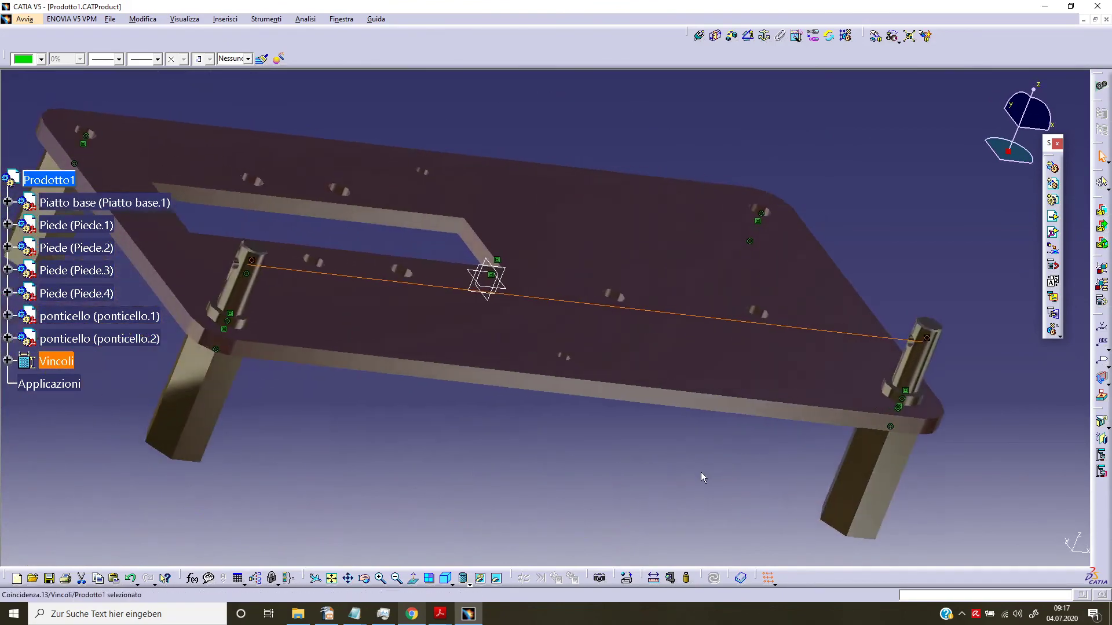
{"action": "left_click", "coordinate": [534, 522]}
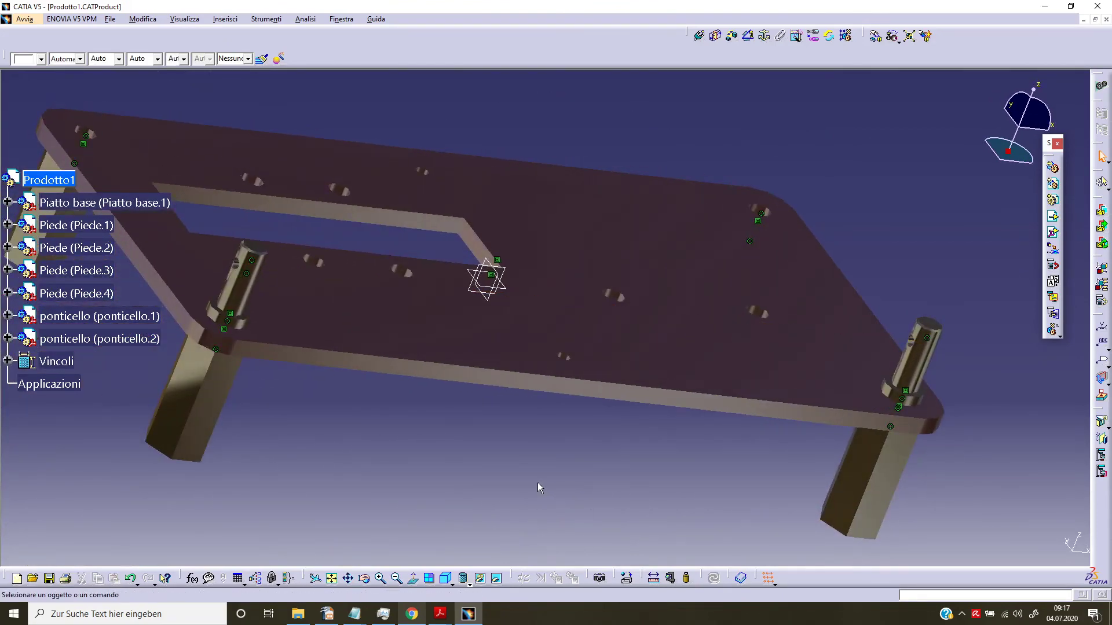
Zoom out to show the whole four-pin assembly and save Prodotto1
{"action": "middle_click_drag", "start_coordinate": [537, 482], "coordinate": [534, 441]}
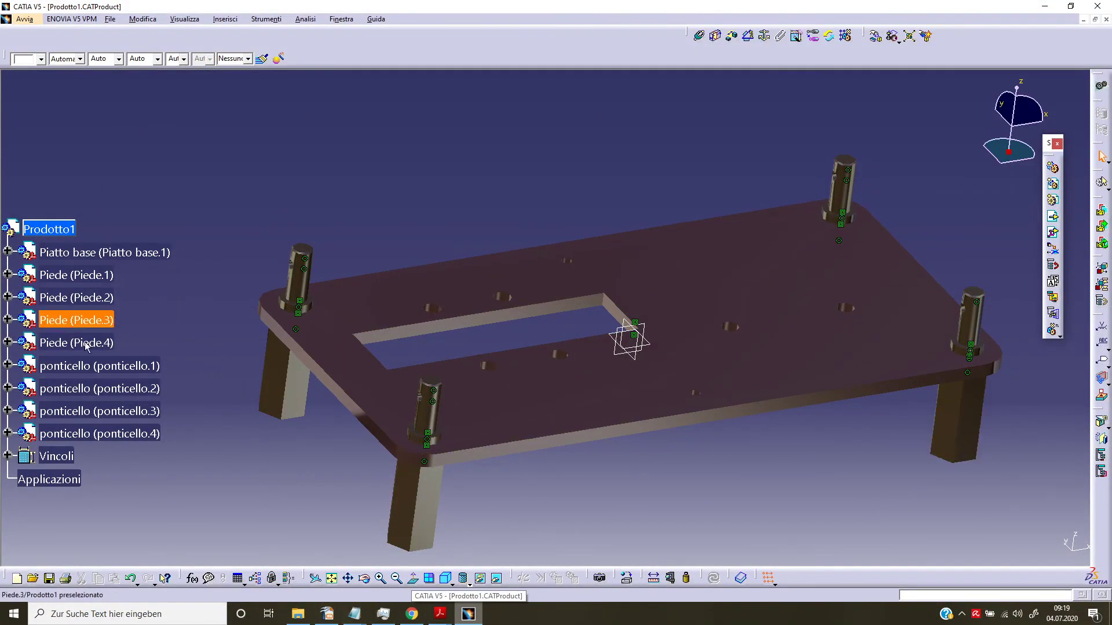
{"action": "left_click", "coordinate": [49, 578]}
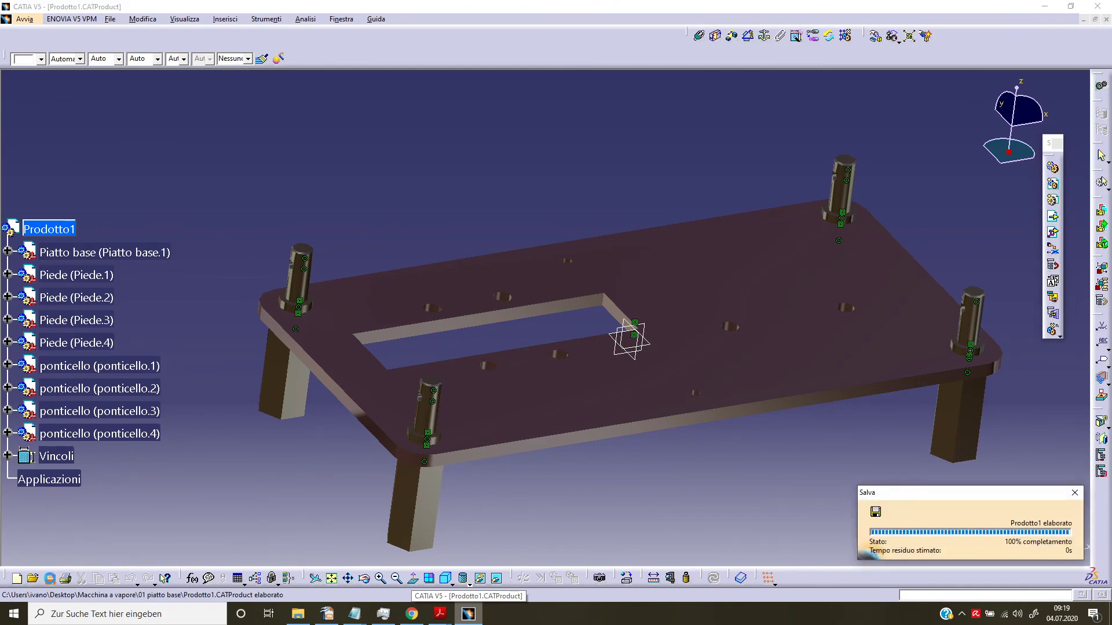